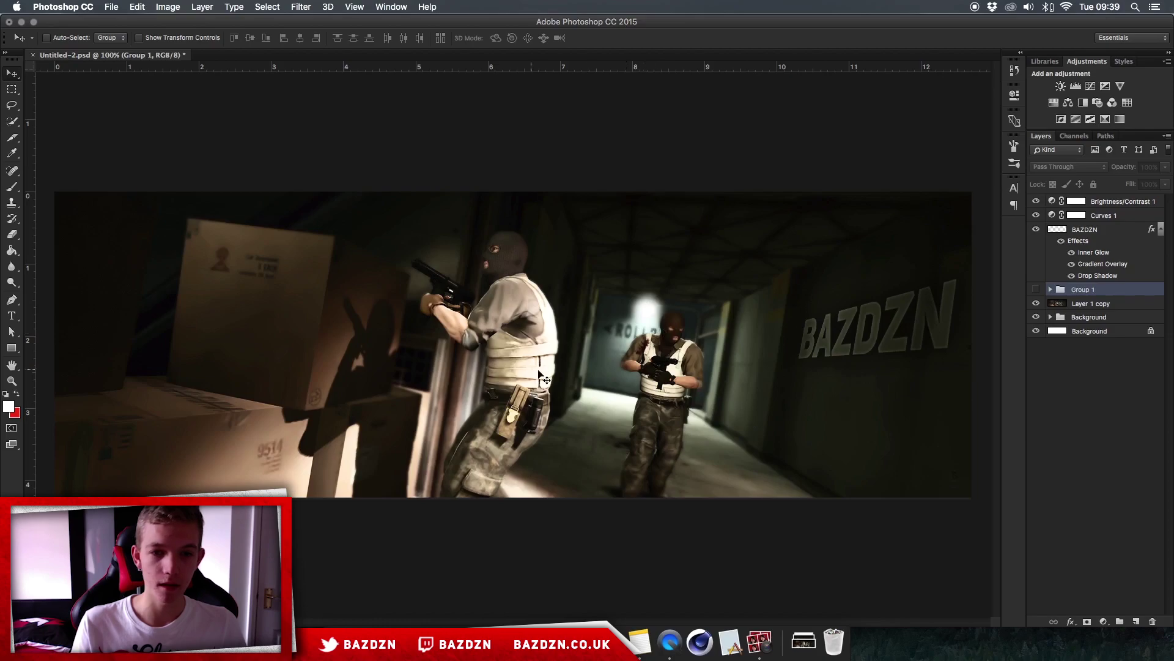
Step: Compare the header with the Brightness/Contrast 1 and Curves 1 adjustments hidden and shown, and make Group 1 visible
left_click_drag(1036, 201, 1036, 215)
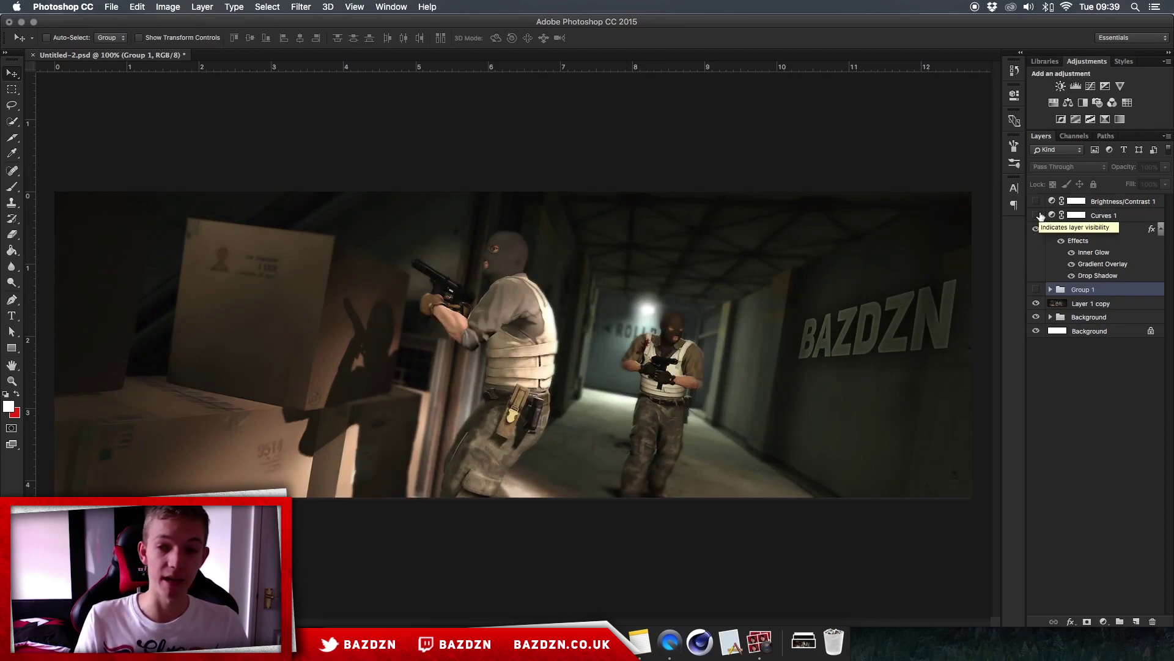
left_click_drag(1038, 217, 1037, 204)
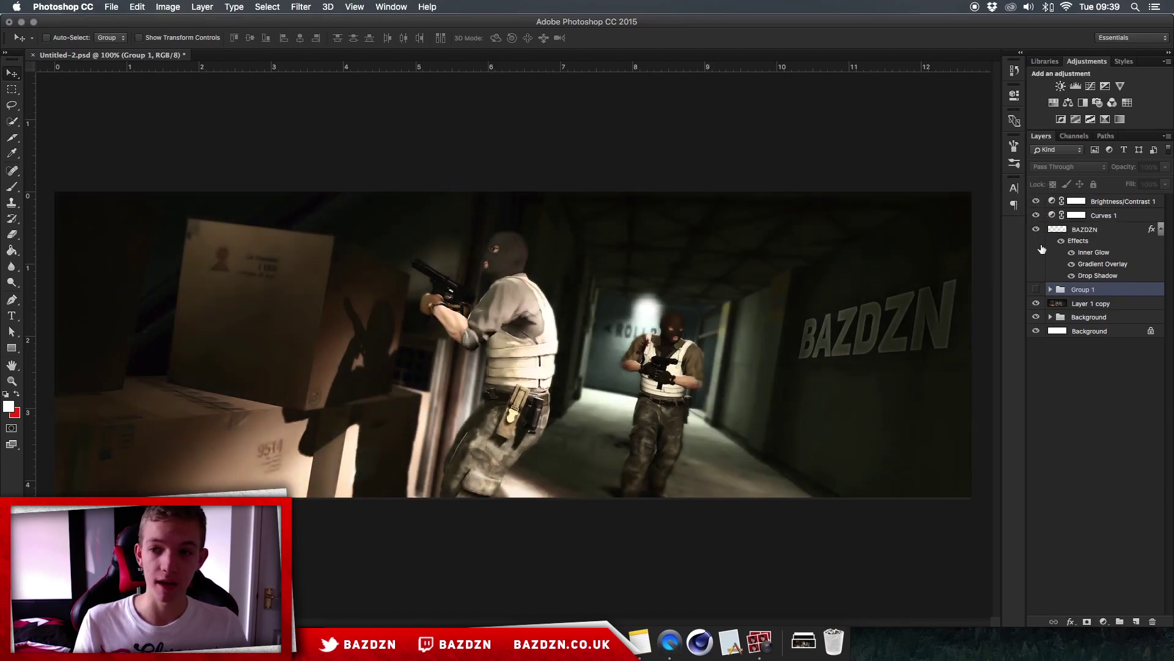
left_click(1036, 289)
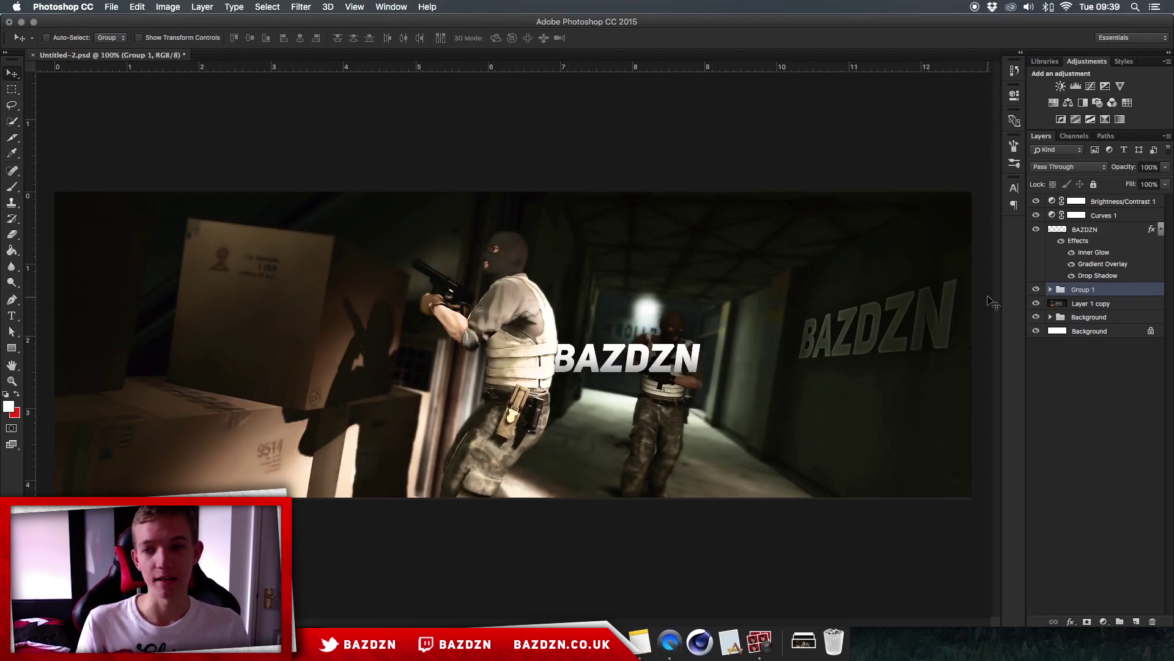
Step: Create a new white document of 1500 by 500 pixels at 300 pixels/inch in RGB Color
left_click(112, 6)
left_click(124, 21)
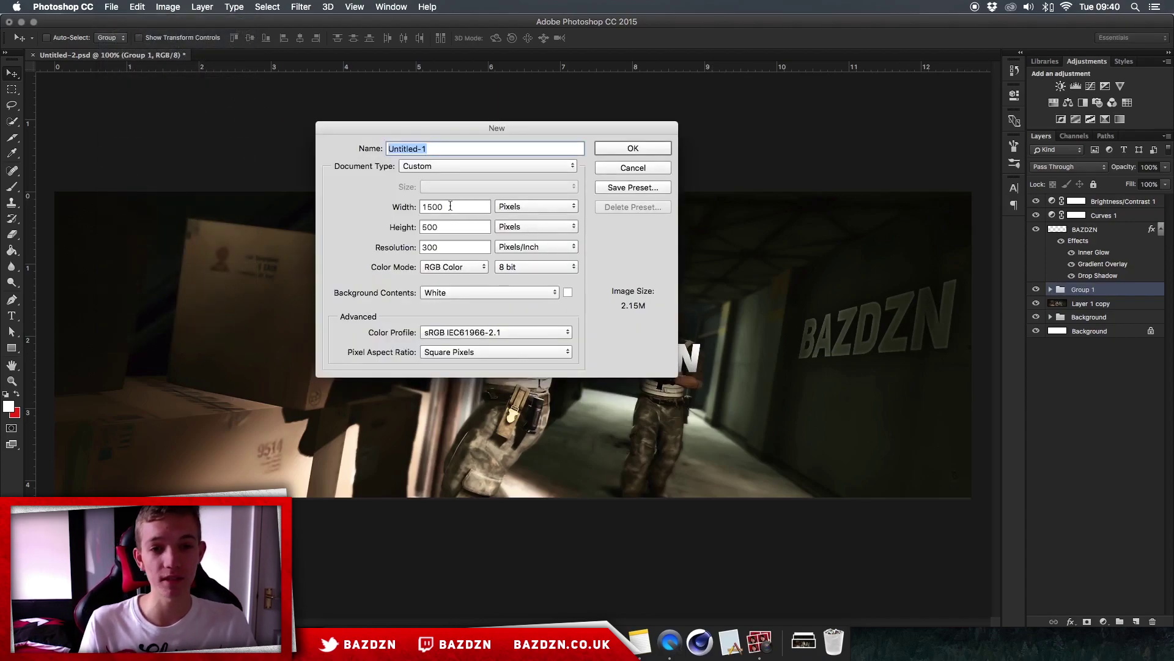
left_click_drag(450, 206, 399, 205)
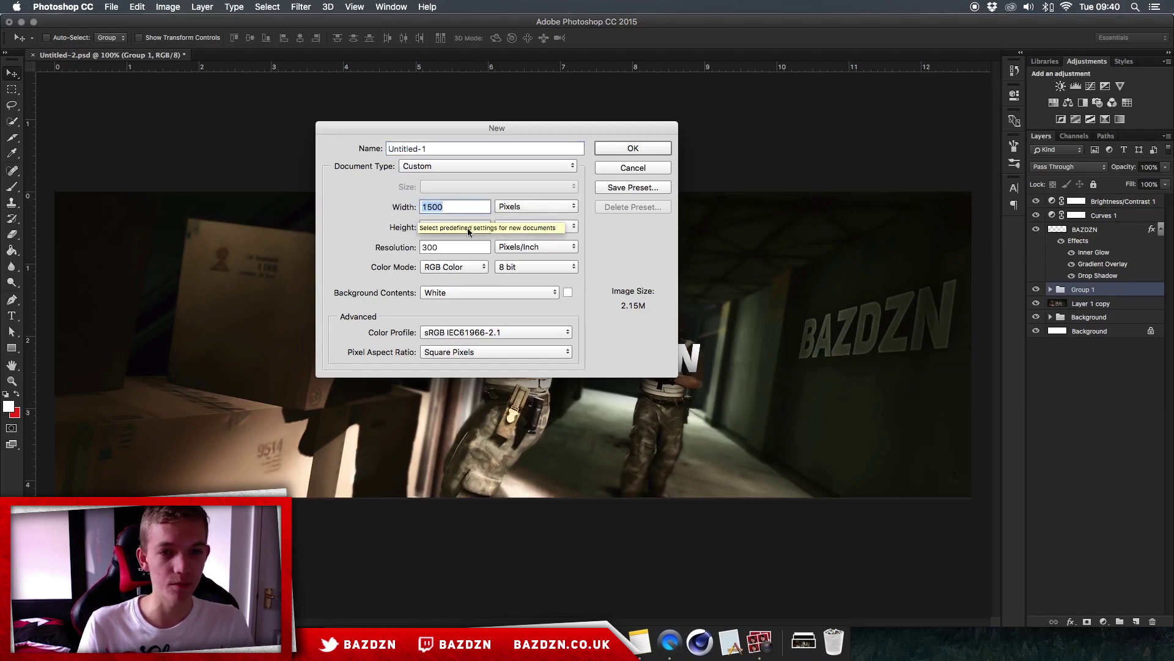
double_click(424, 227)
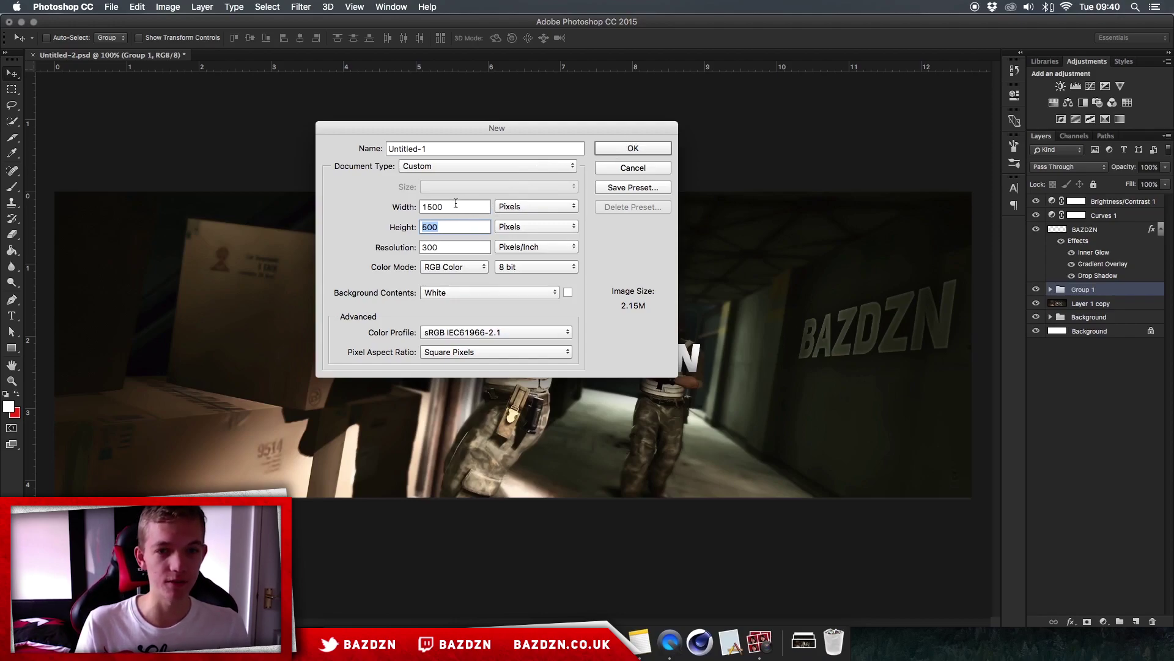
left_click(643, 148)
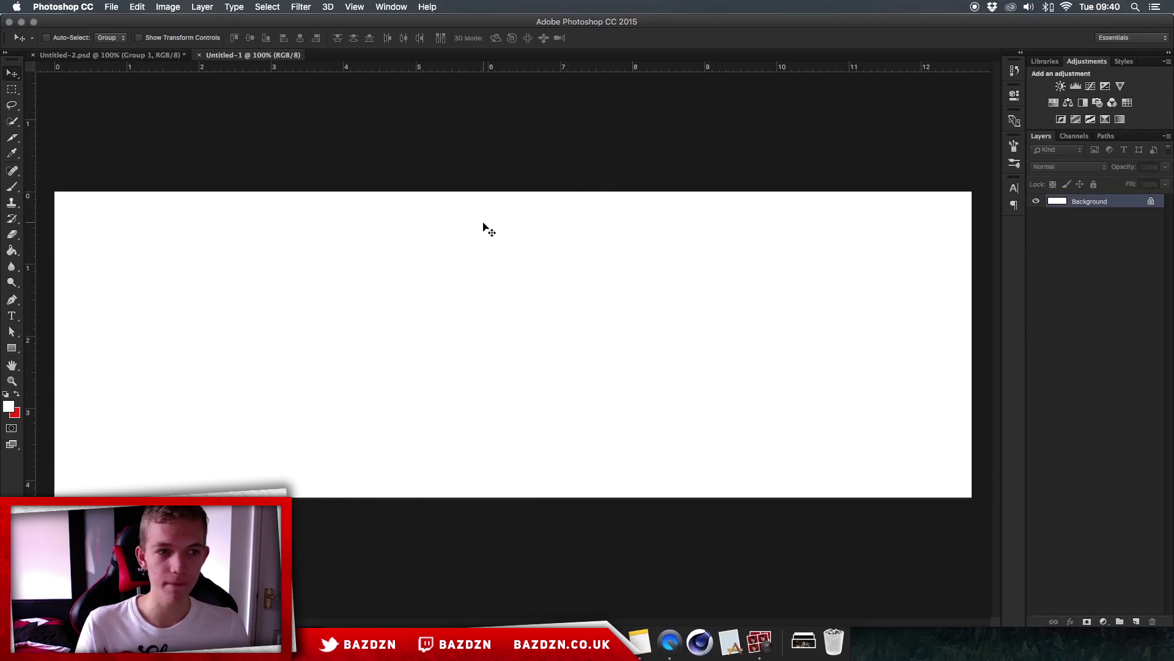
Step: Switch to Safari, return to the image results and search for "csgo cinematic" to browse possible background pictures
left_click(518, 642)
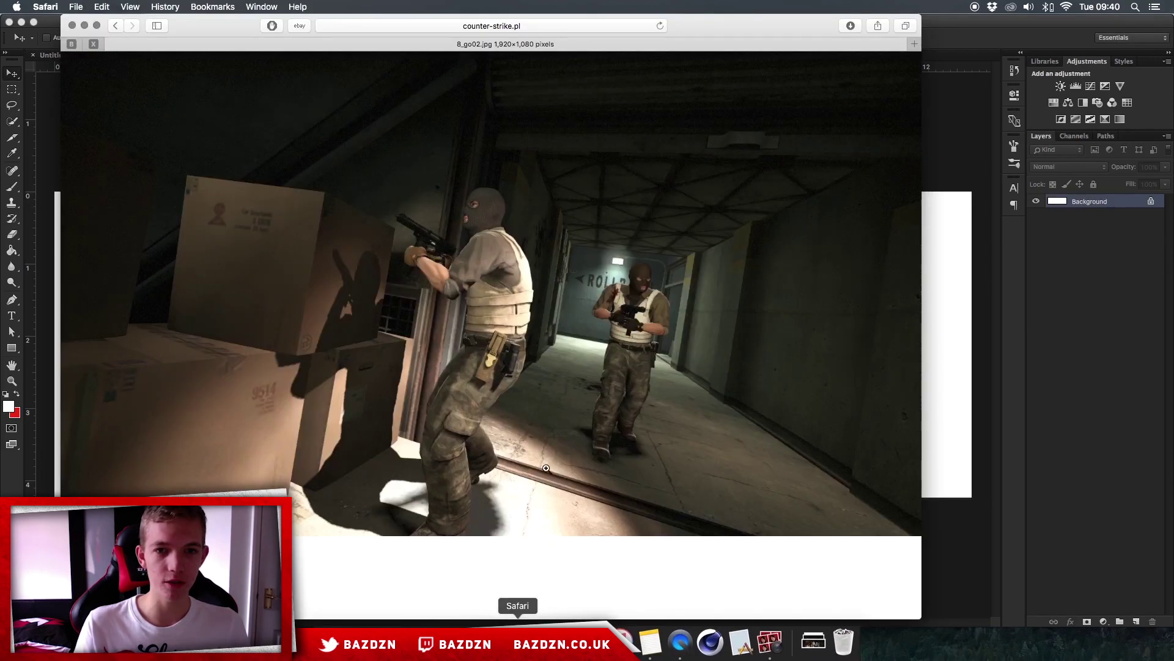
left_click(117, 27)
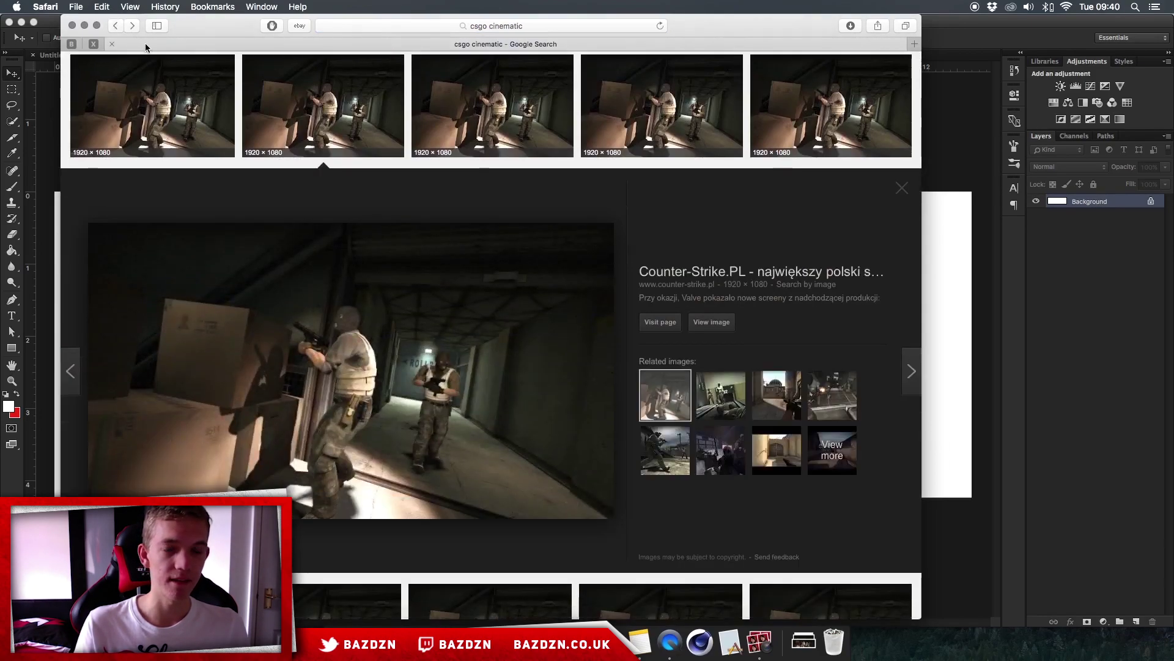
scroll(583, 78, "up", 3)
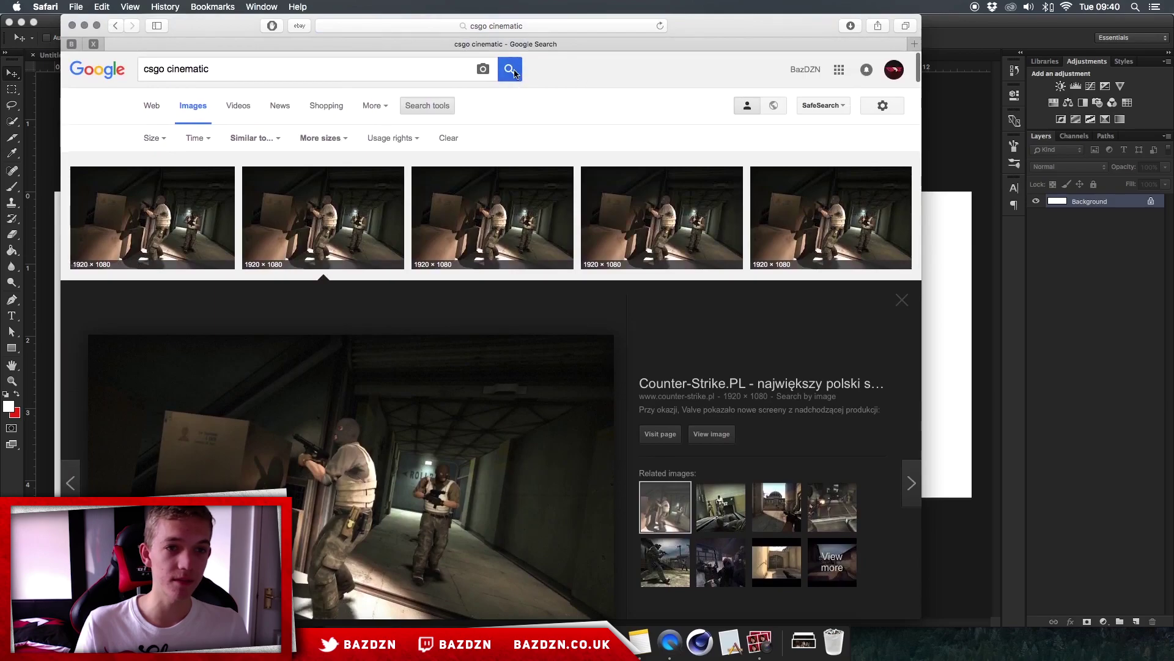
left_click(510, 69)
scroll(339, 144, "down", 5)
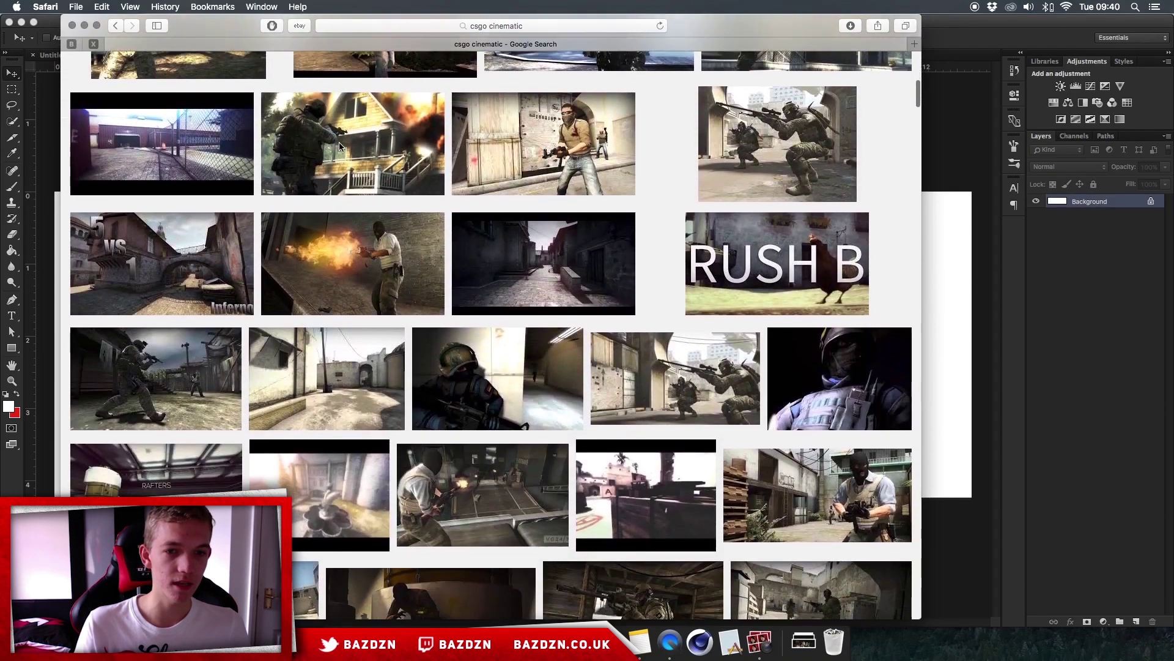
scroll(203, 183, "up", 10)
Step: Change the image search to "black ops 4 cinematic"
left_click(165, 69)
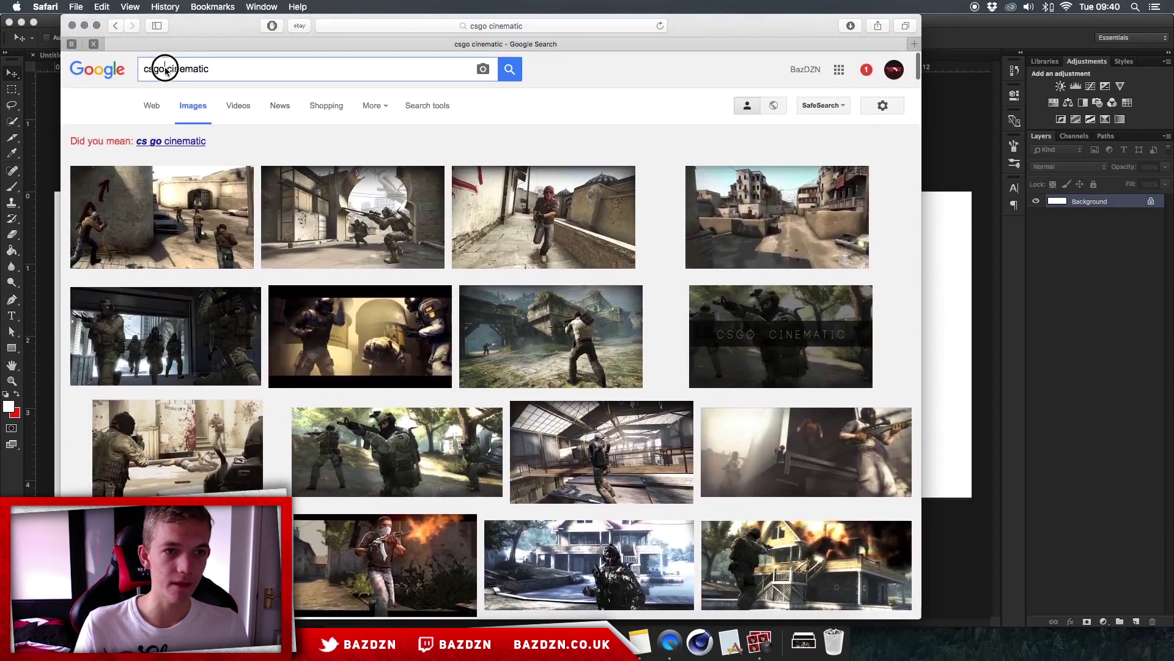
key("BackSpace")
key("BackSpace")
key("BackSpace")
key("BackSpace")
key("BackSpace")
type("black ")
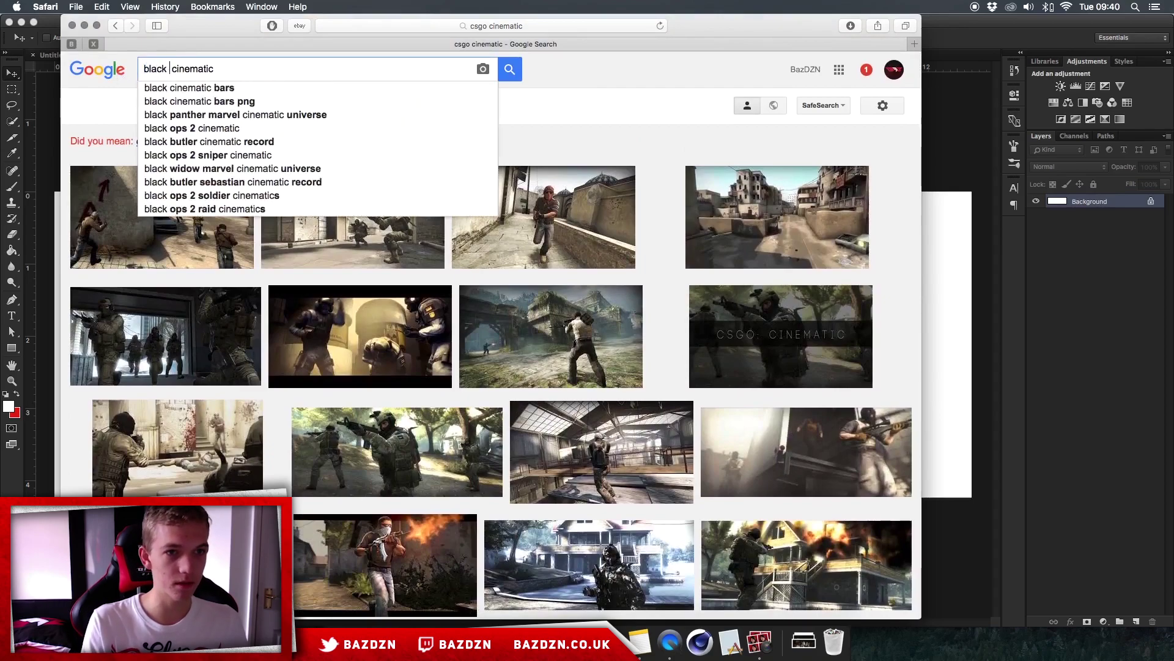
type("ops 4")
key("Return")
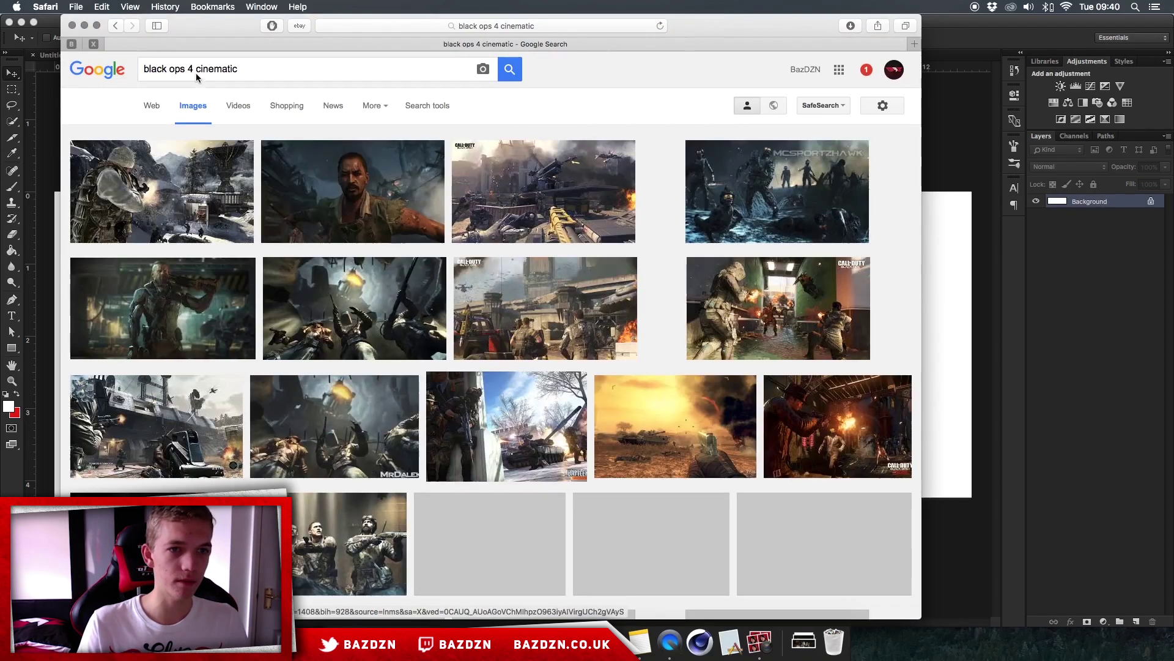
Step: Search for "black ops 3 cinematic" images, and go back to the previous search results
left_click(194, 74)
key("BackSpace")
type("3")
key("Return")
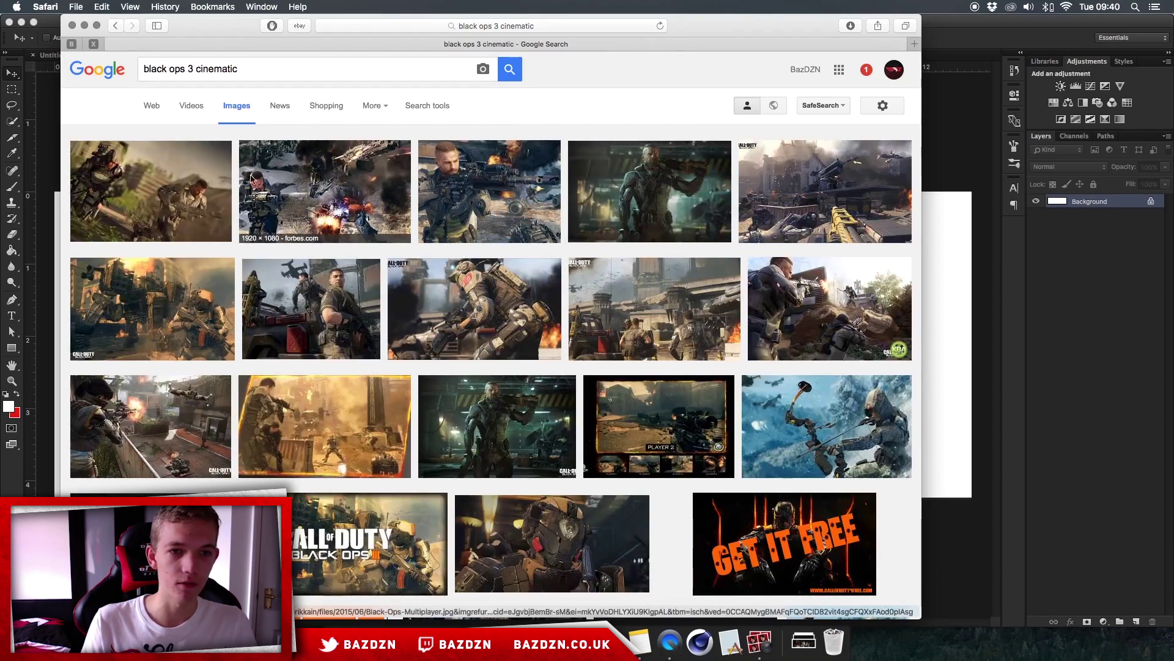
left_click(115, 27)
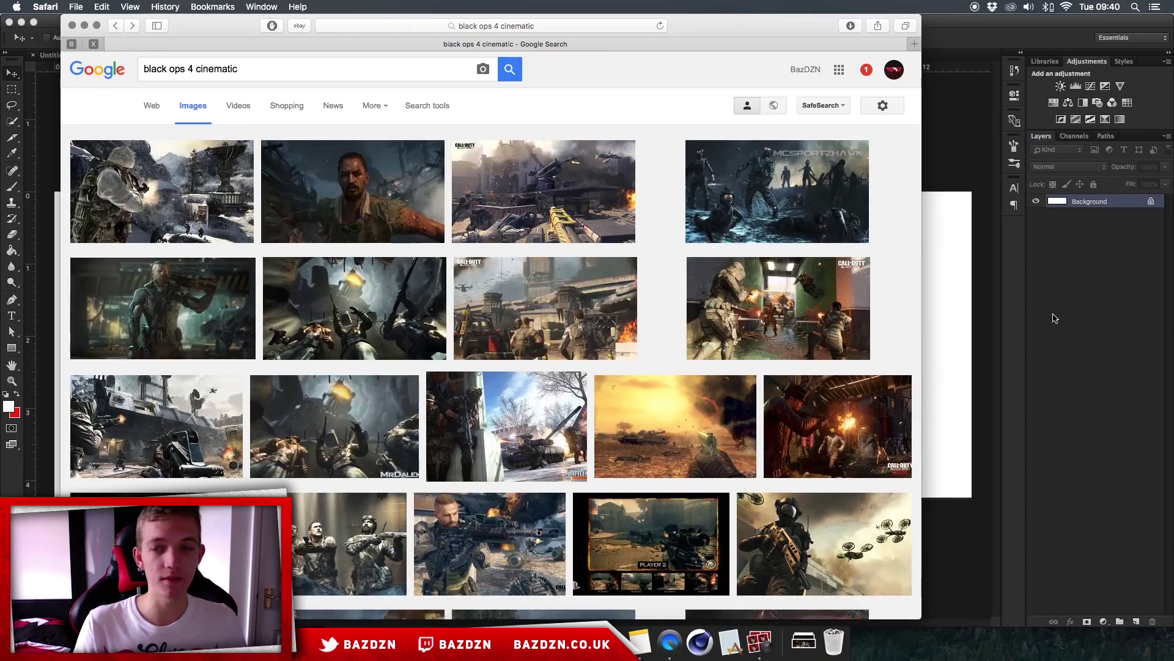
Step: Switch back to Photoshop, place the downloaded 8_go02 image in the new document and scale it to about 25% to fill the canvas width
left_click(1054, 318)
left_click(803, 639)
left_click_drag(553, 165, 408, 345)
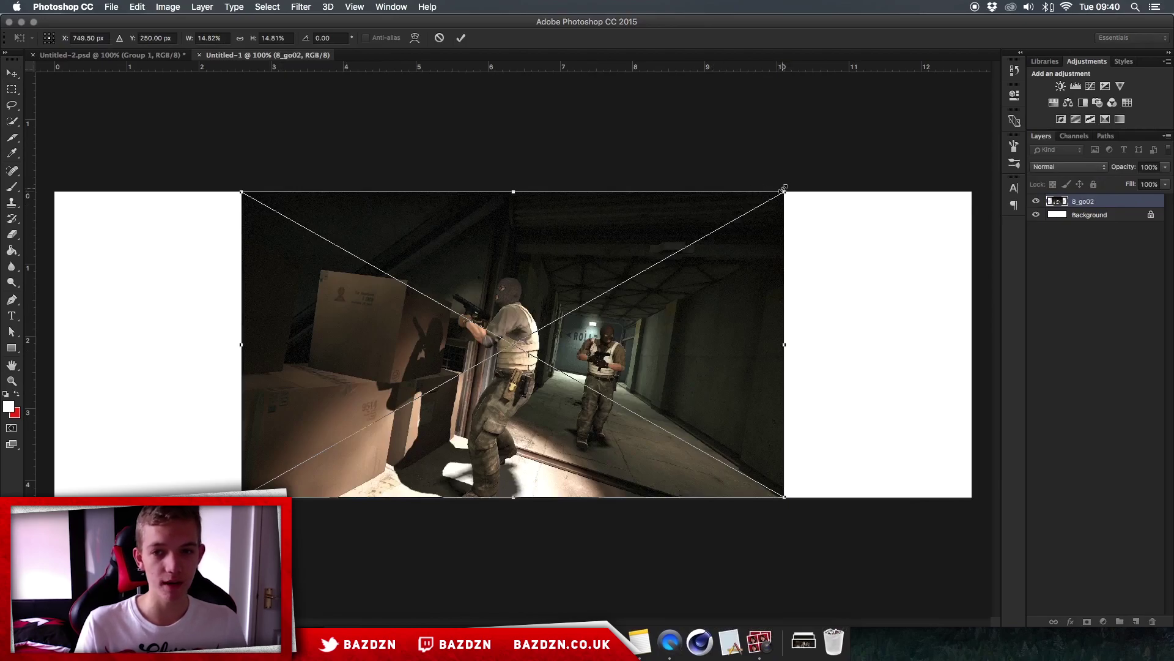
left_click_drag(783, 190, 997, 134)
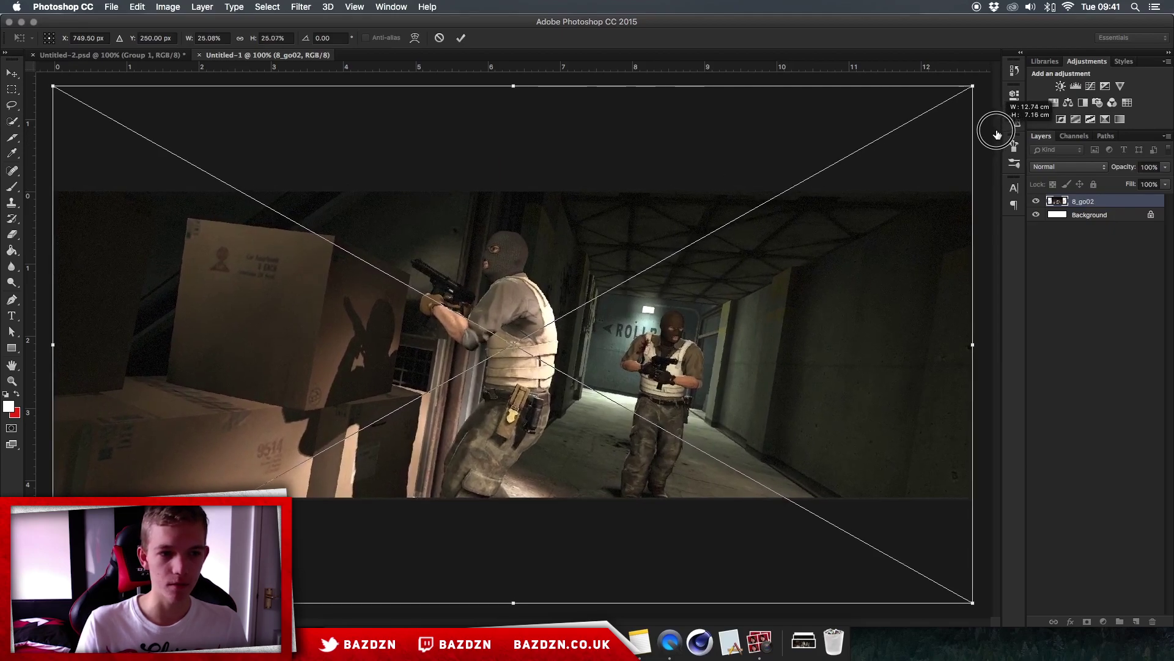
key("Return")
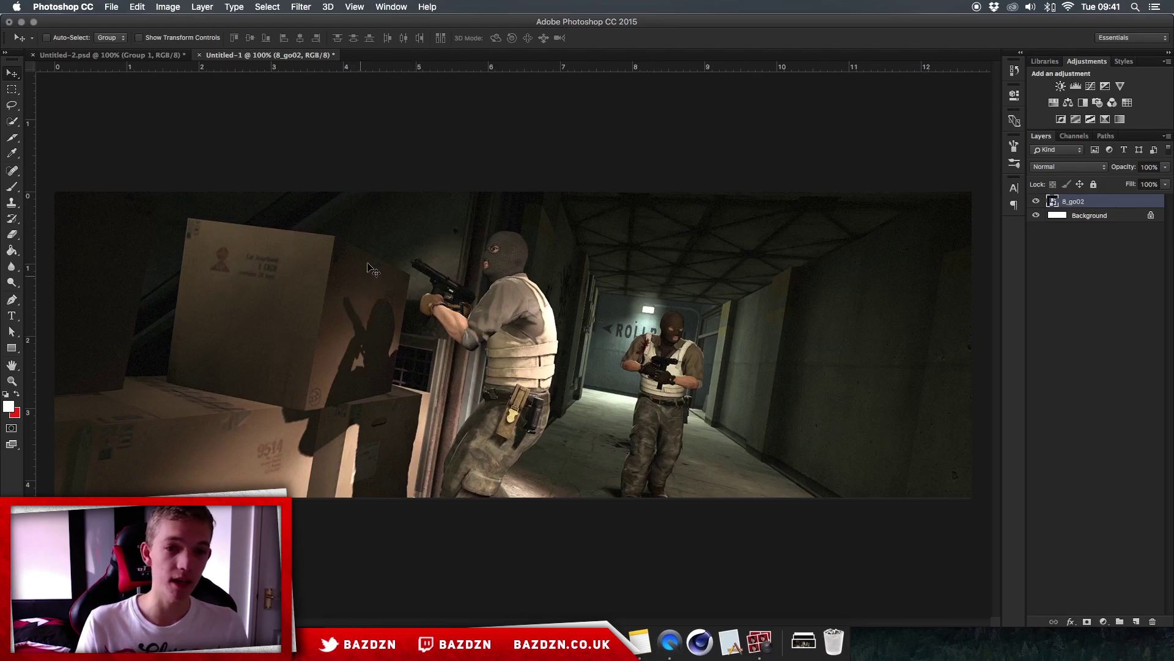
Step: Apply the Topaz DeNoise 5 filter to the 8_go02 layer with the JPEG - light preset, comparing the original and processed previews
left_click(309, 6)
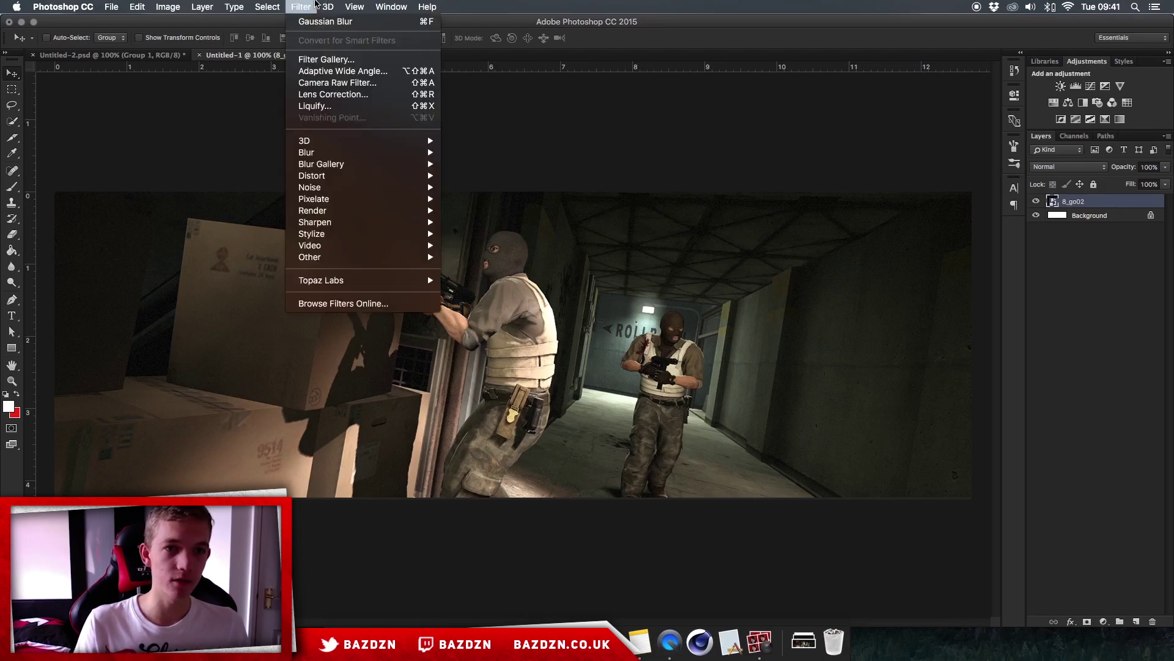
mouse_move(374, 282)
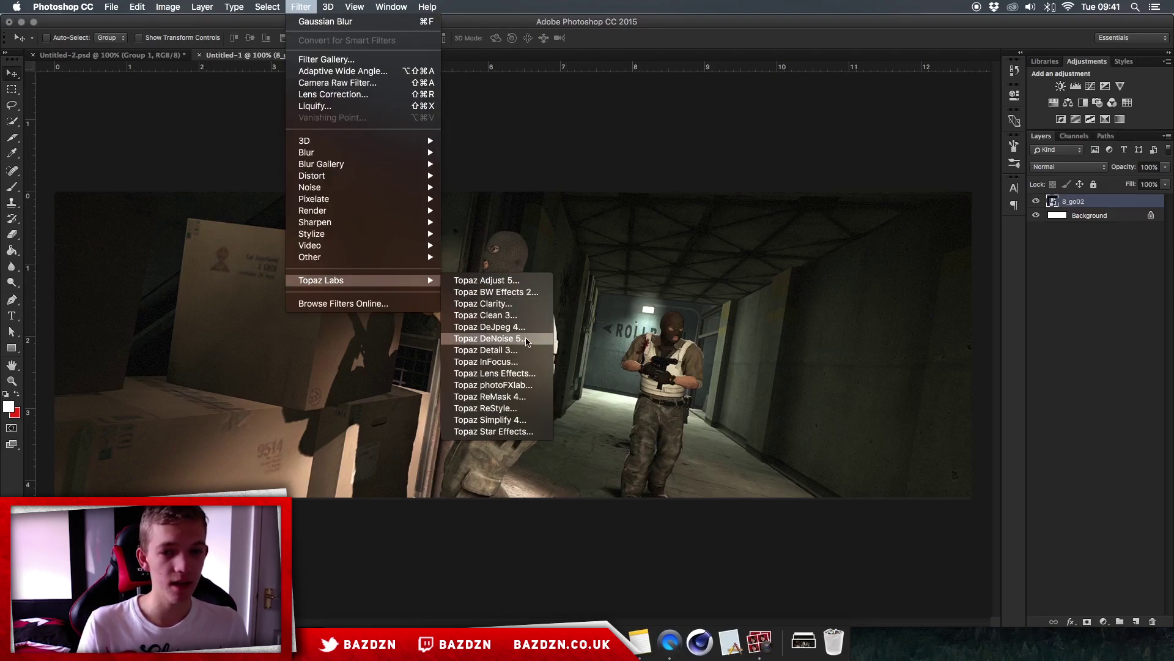
left_click(526, 340)
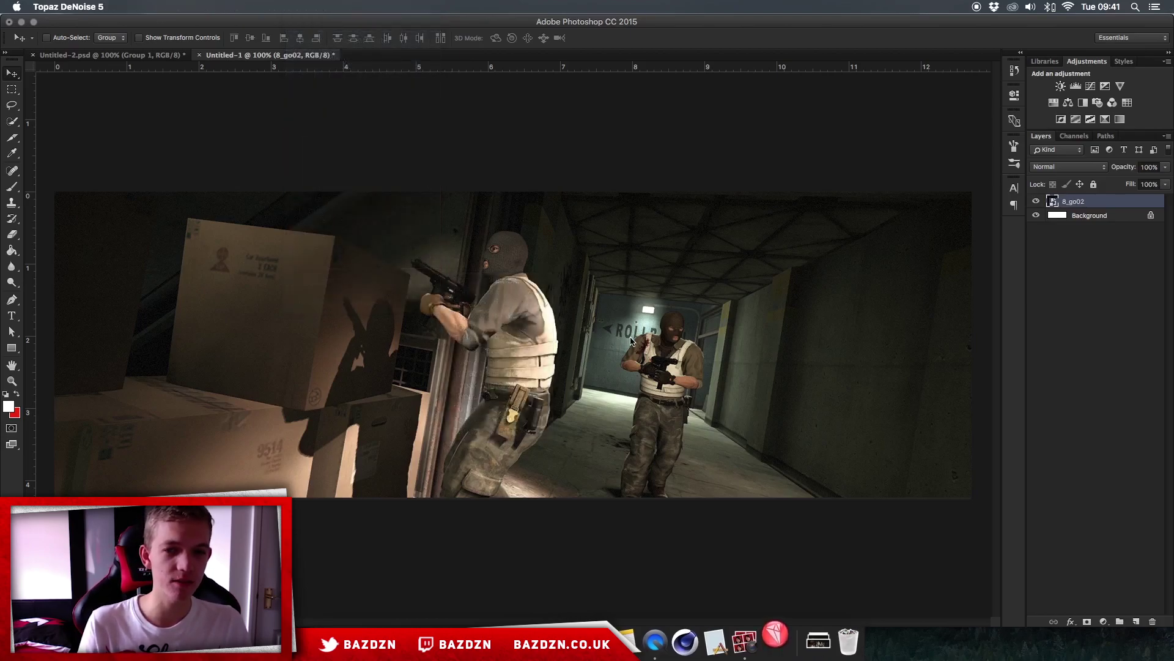
left_click(616, 149)
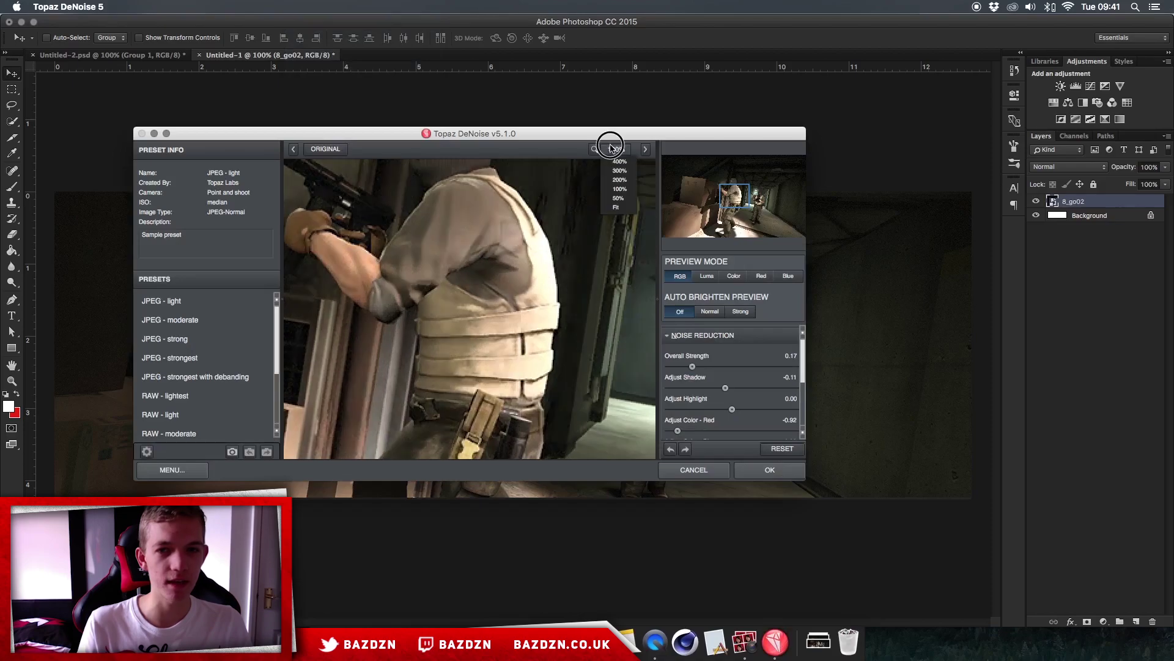
left_click(617, 197)
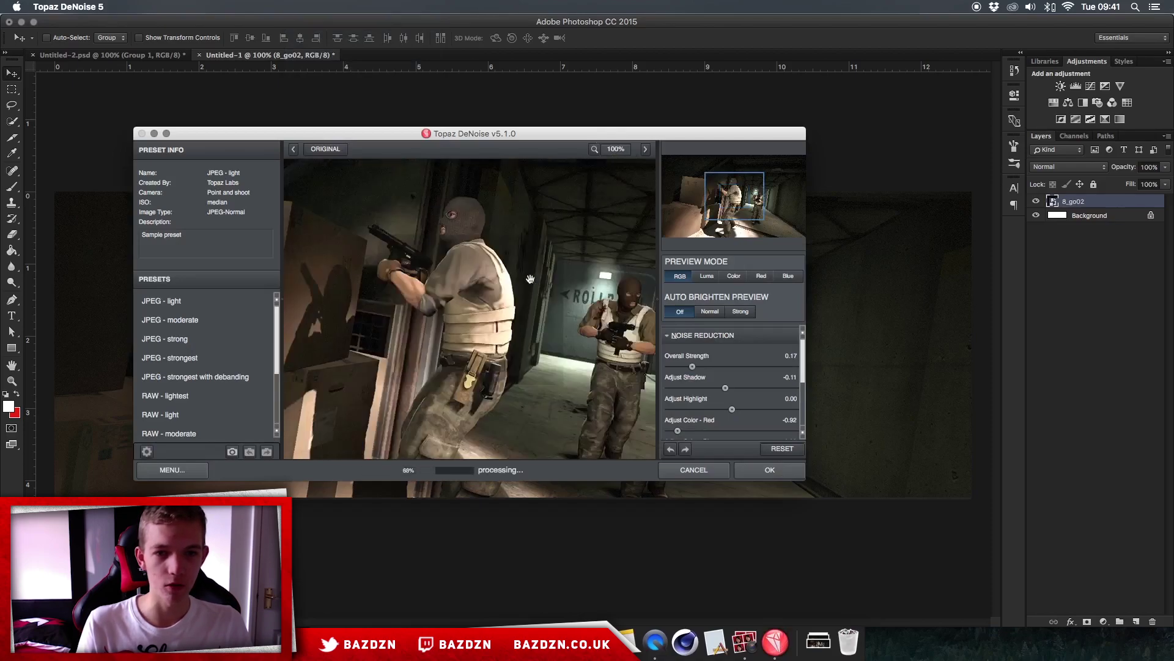
left_click_drag(414, 268, 461, 301)
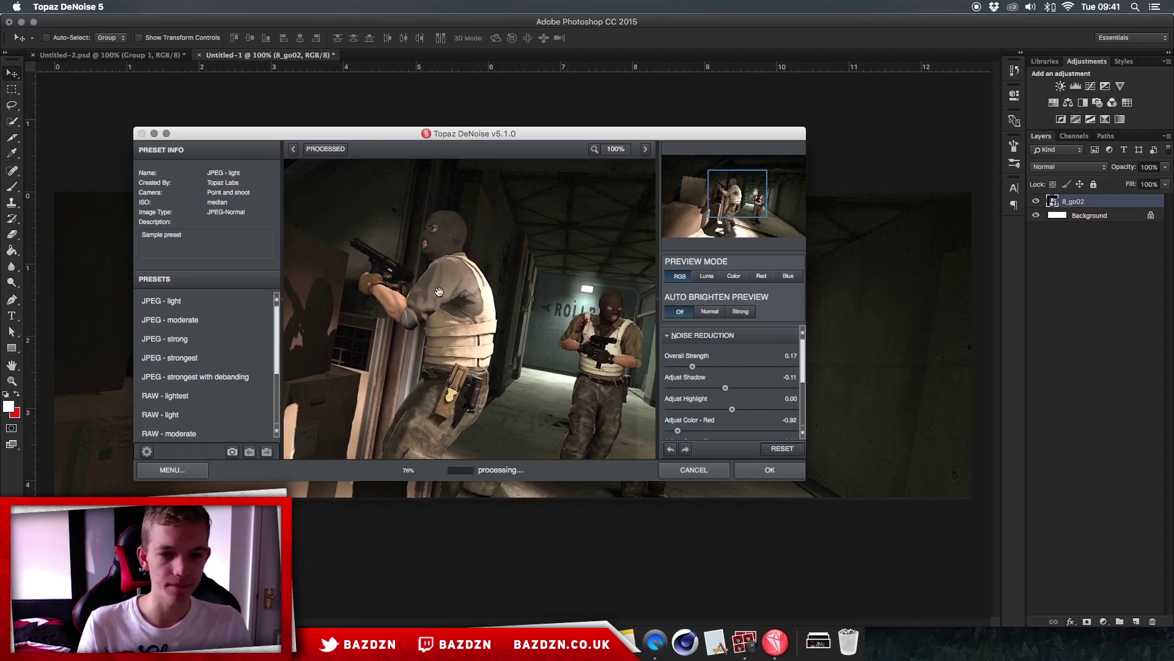
left_click(451, 322)
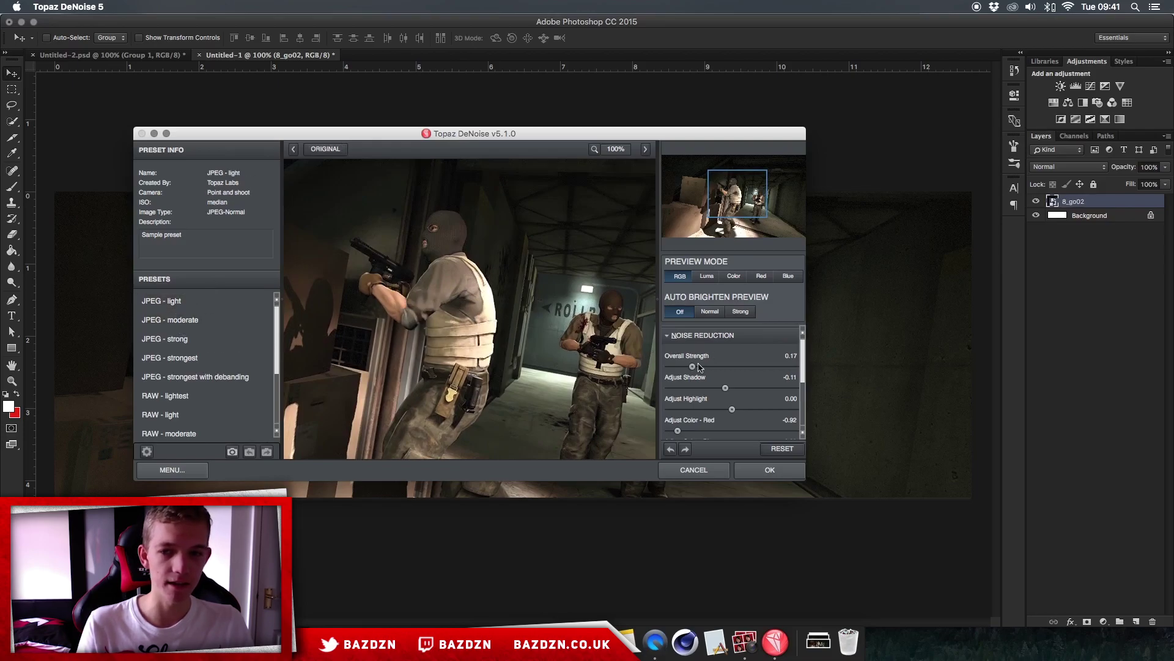
mouse_move(803, 367)
left_mouse_down()
mouse_move(802, 420)
mouse_move(805, 361)
left_mouse_up()
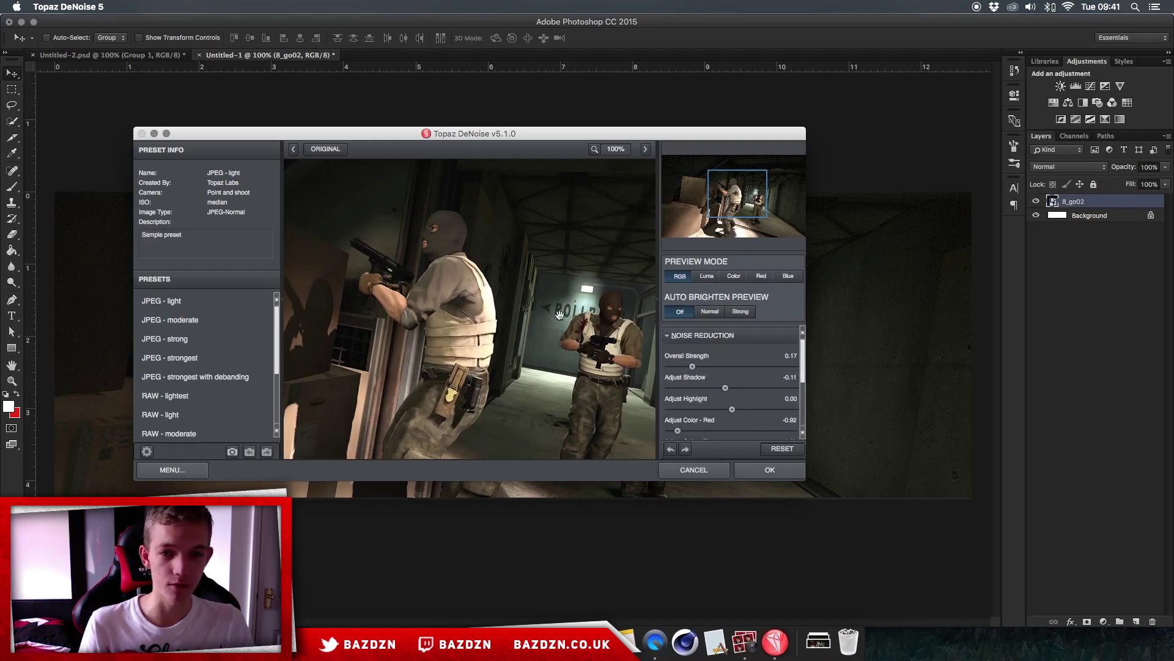
left_click(317, 149)
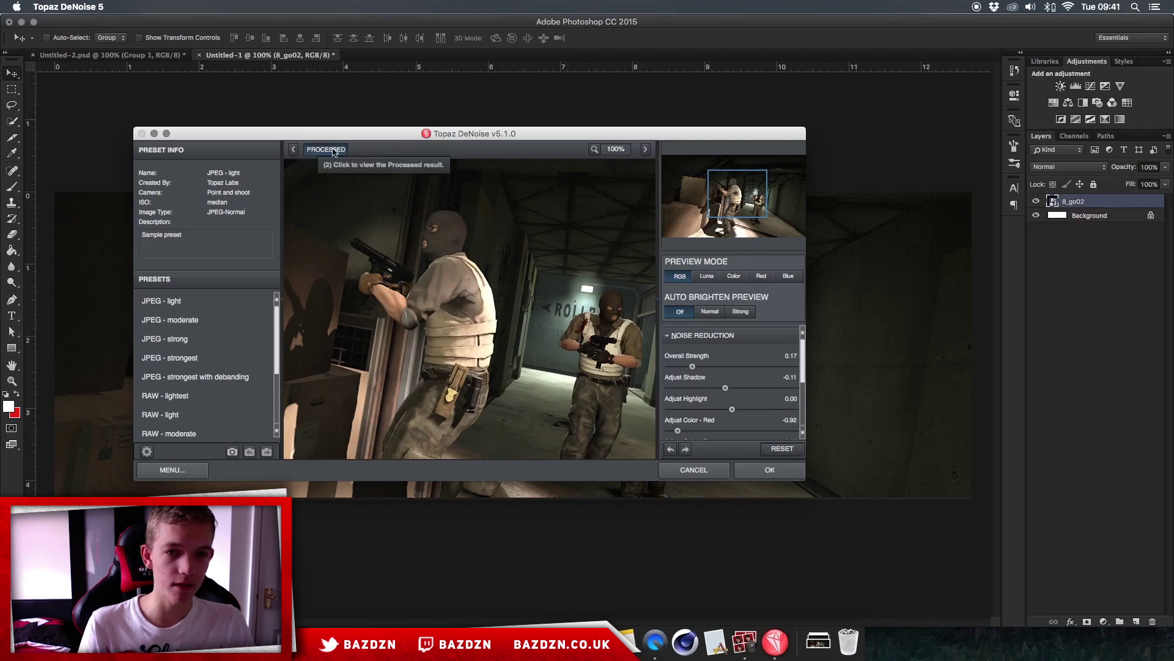
left_click(334, 152)
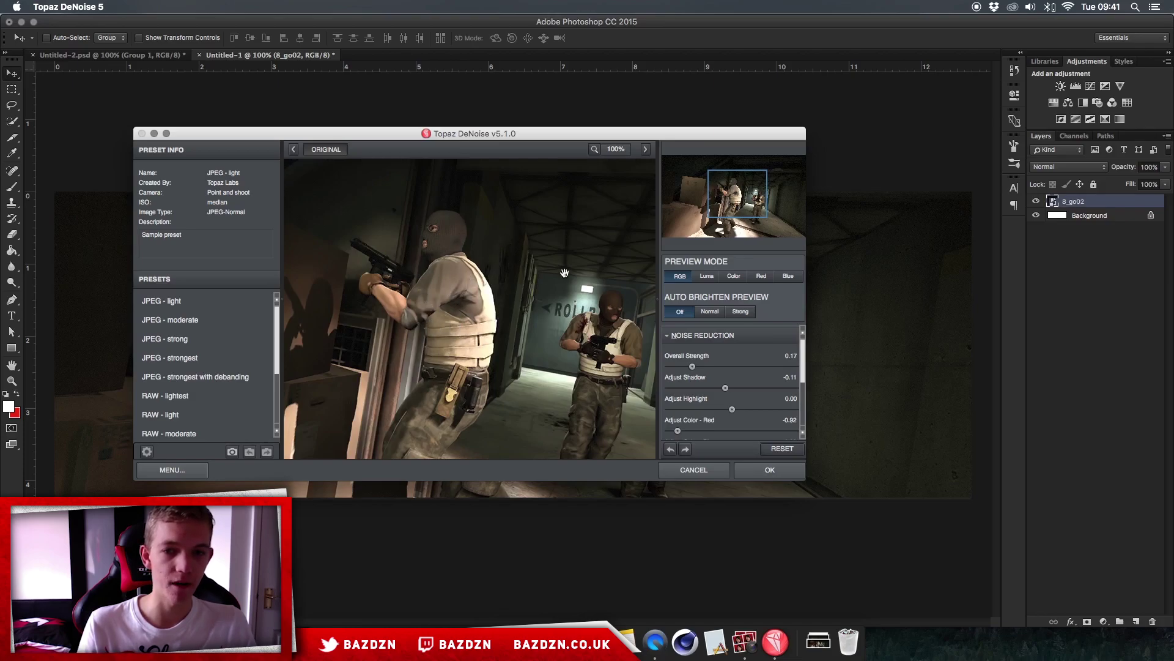
left_click(769, 470)
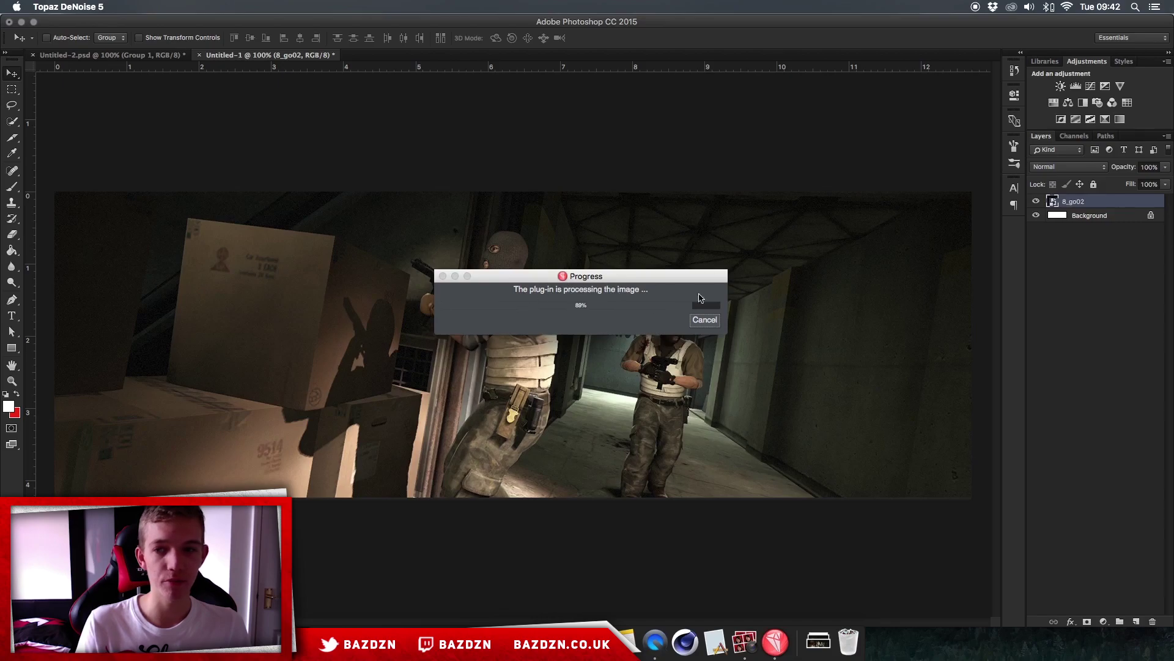
Step: Rasterize the 8_go02 layer and duplicate it
right_click(1103, 208)
left_click(1103, 208)
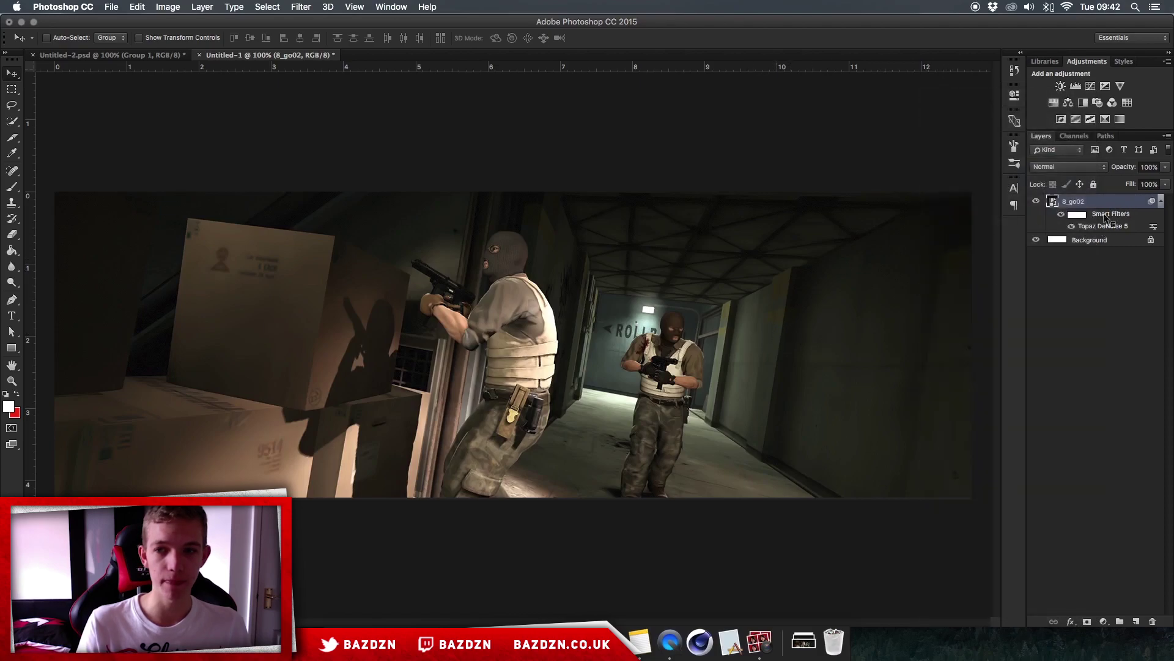
right_click(1099, 203)
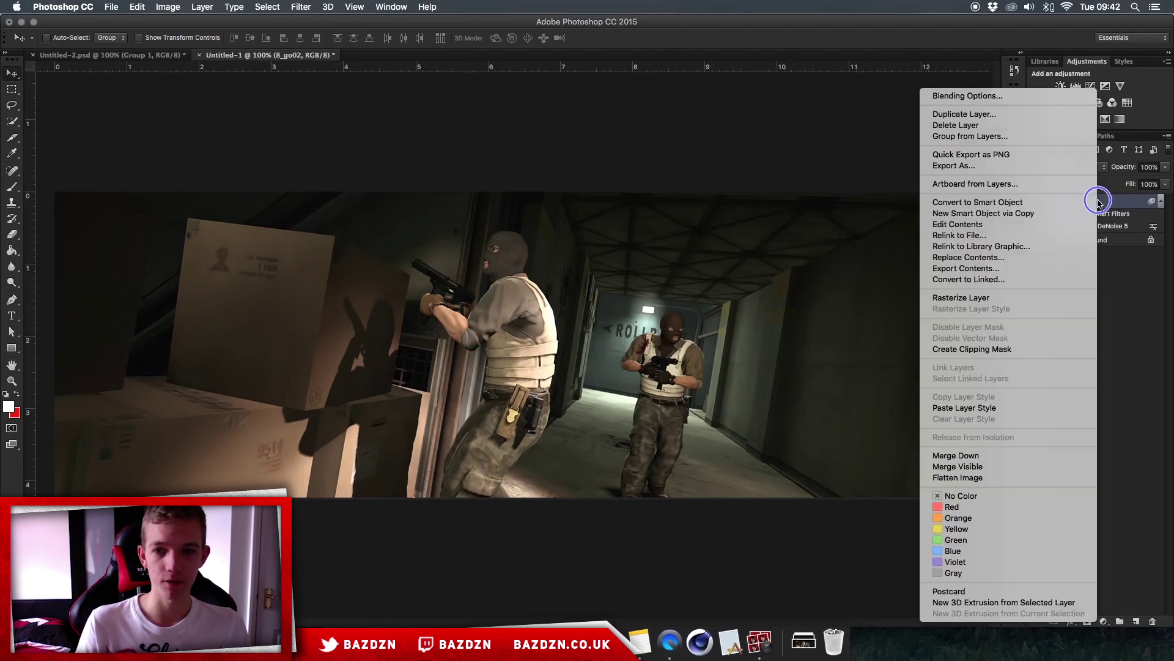
left_click(1004, 297)
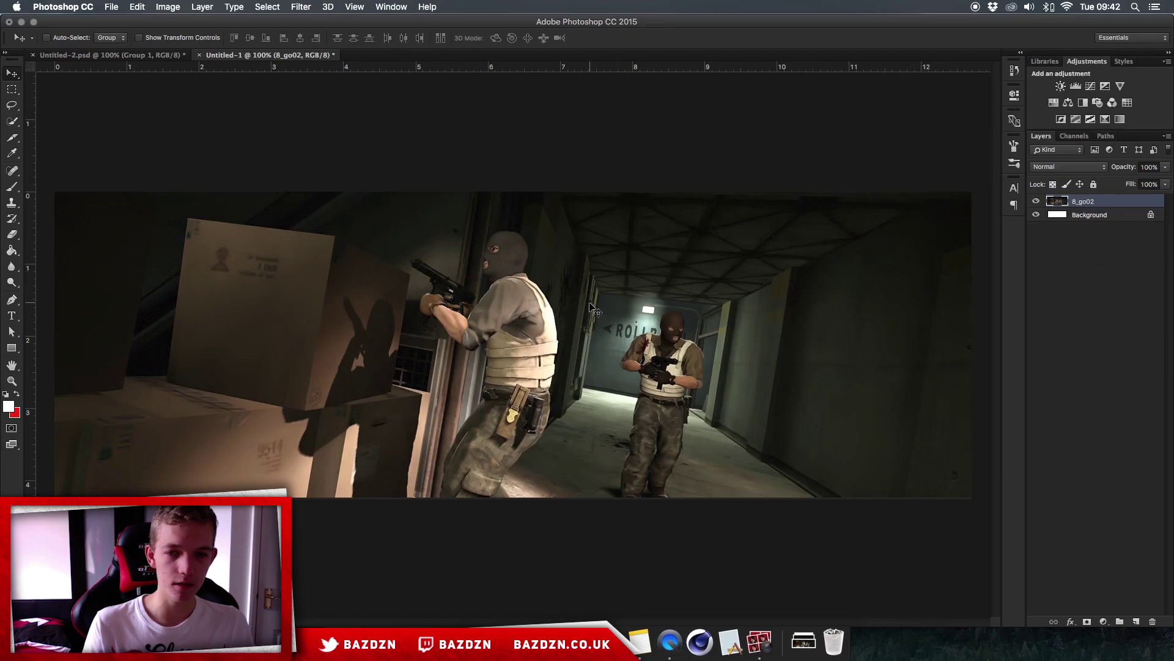
key("super+j")
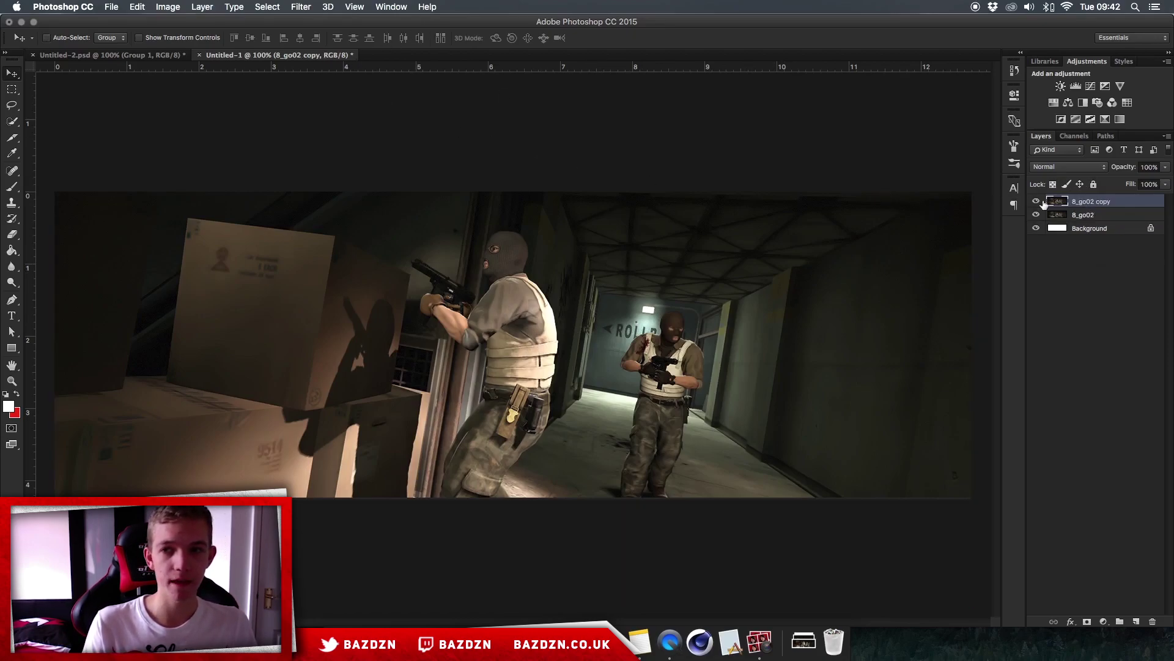
Step: Apply a Gaussian Blur with a radius of 2.3 pixels to the 8_go02 copy layer
left_click(301, 7)
mouse_move(328, 7)
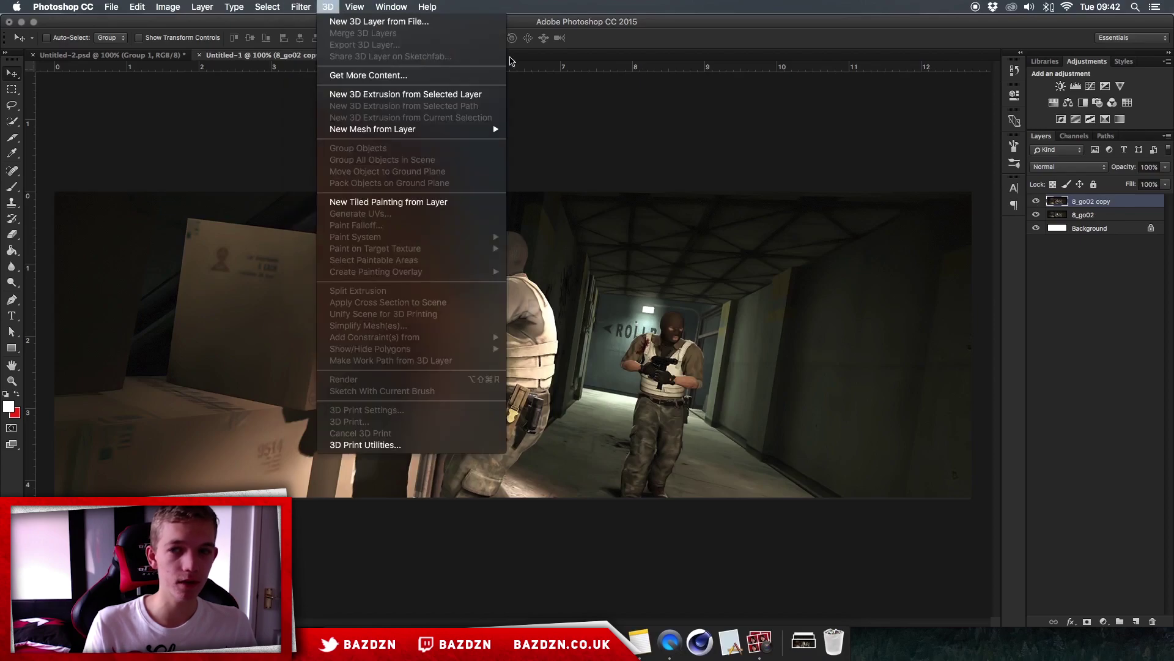
left_click(1113, 206)
left_click(300, 7)
mouse_move(422, 152)
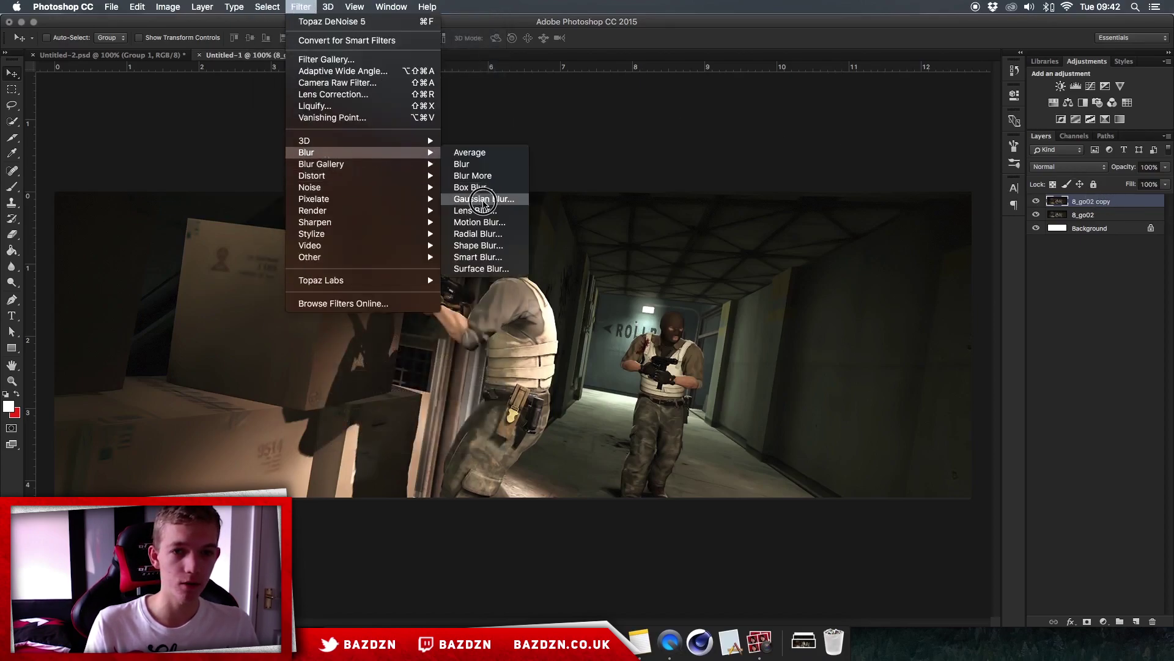
left_click(478, 199)
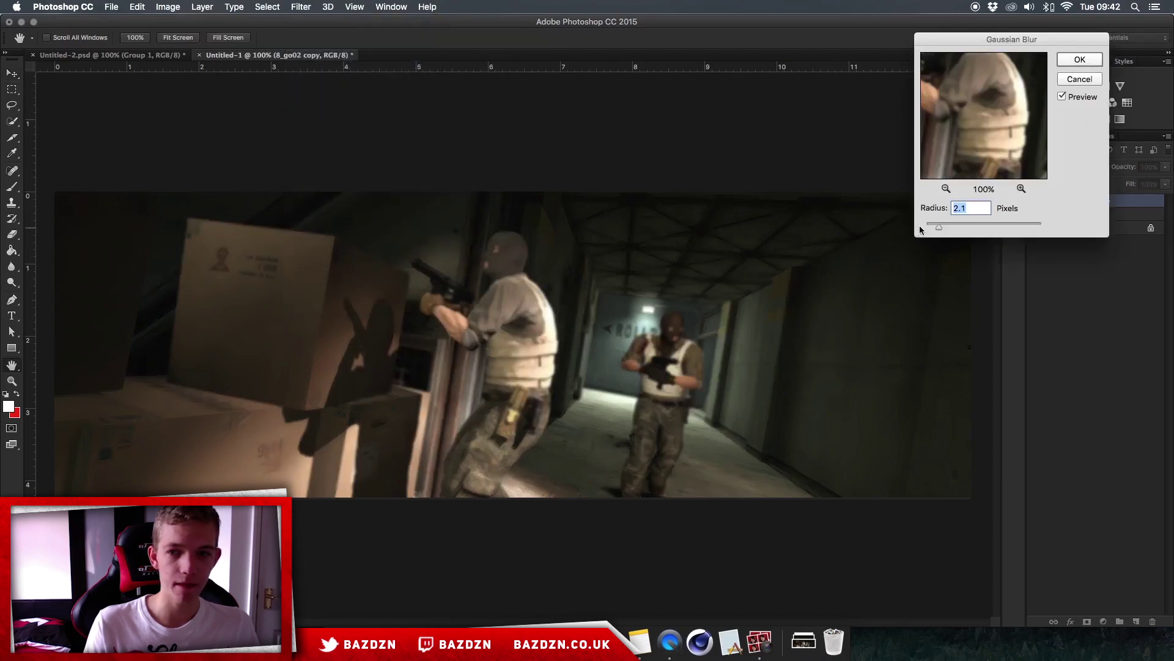
left_click_drag(940, 226, 940, 230)
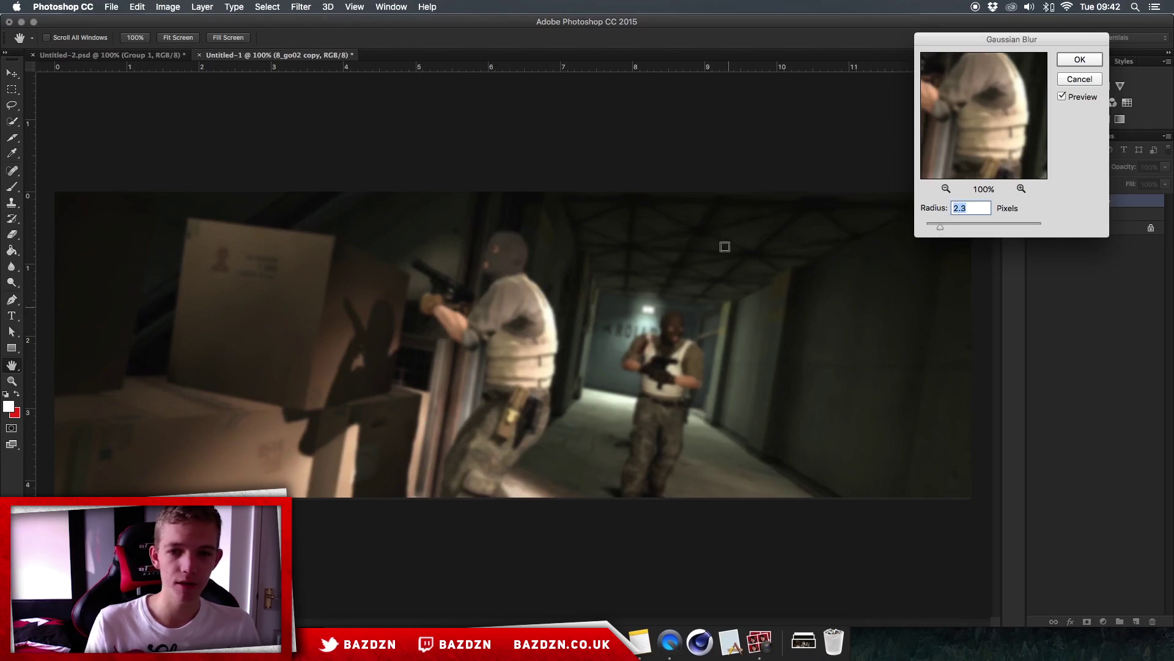
left_click(1081, 60)
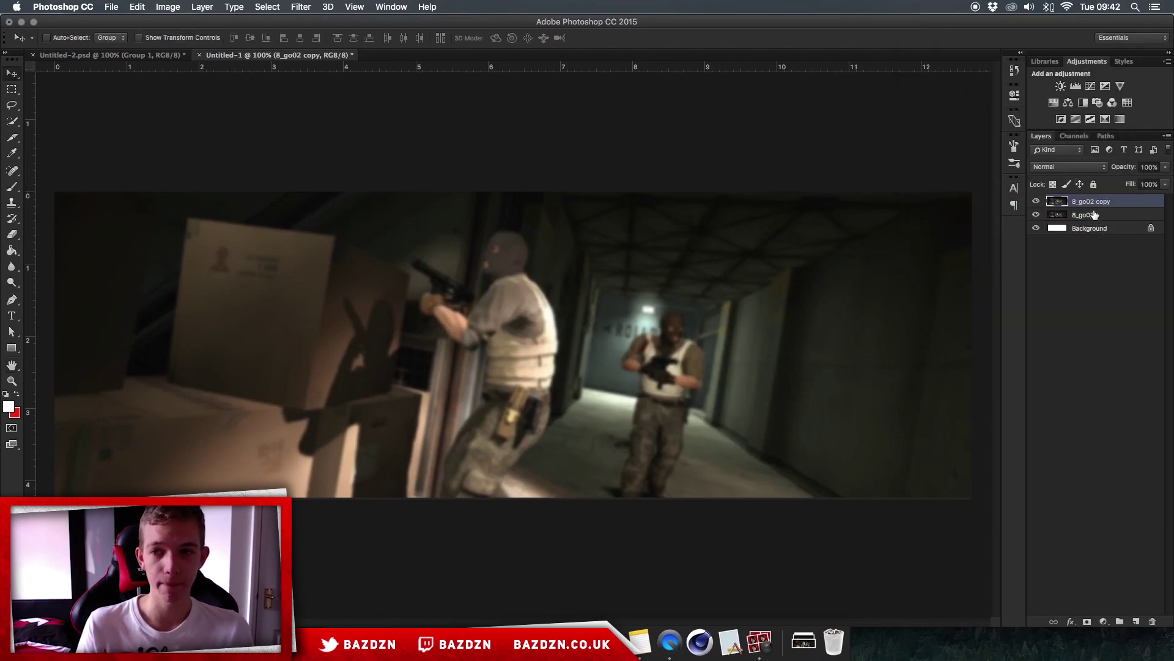
Step: Erase the blur over the large upper box with a 90 px eraser, and set the eraser opacity to 100%
key("e")
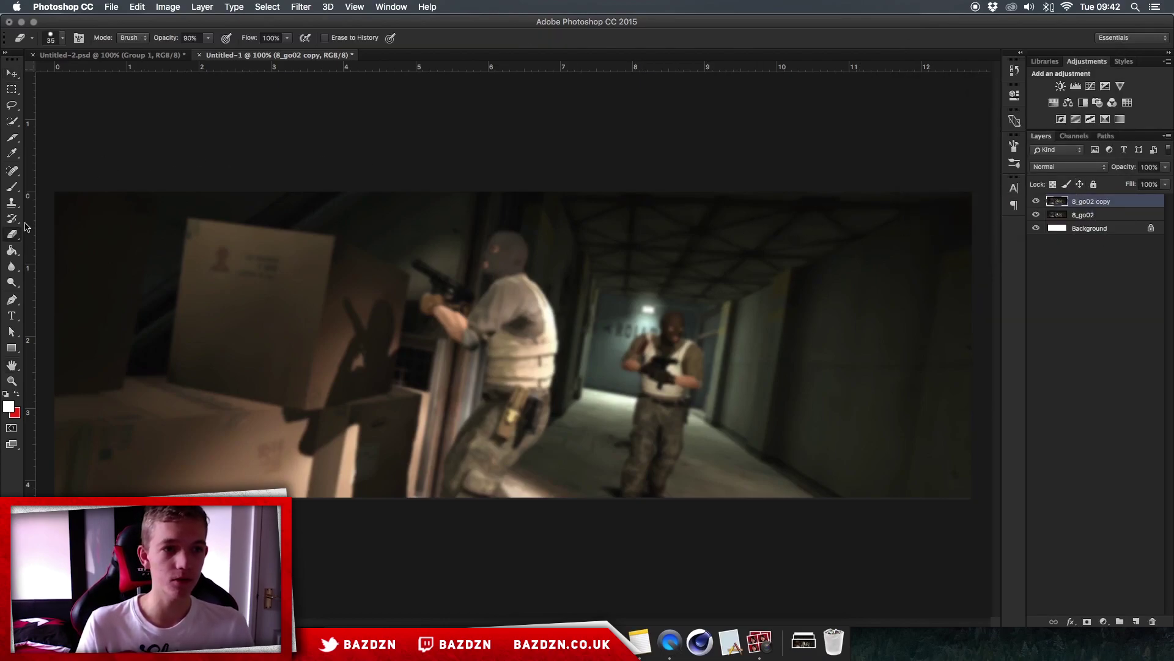
key("bracketright")
key("bracketright")
key("bracketright")
key("bracketright")
key("bracketright")
key("bracketright")
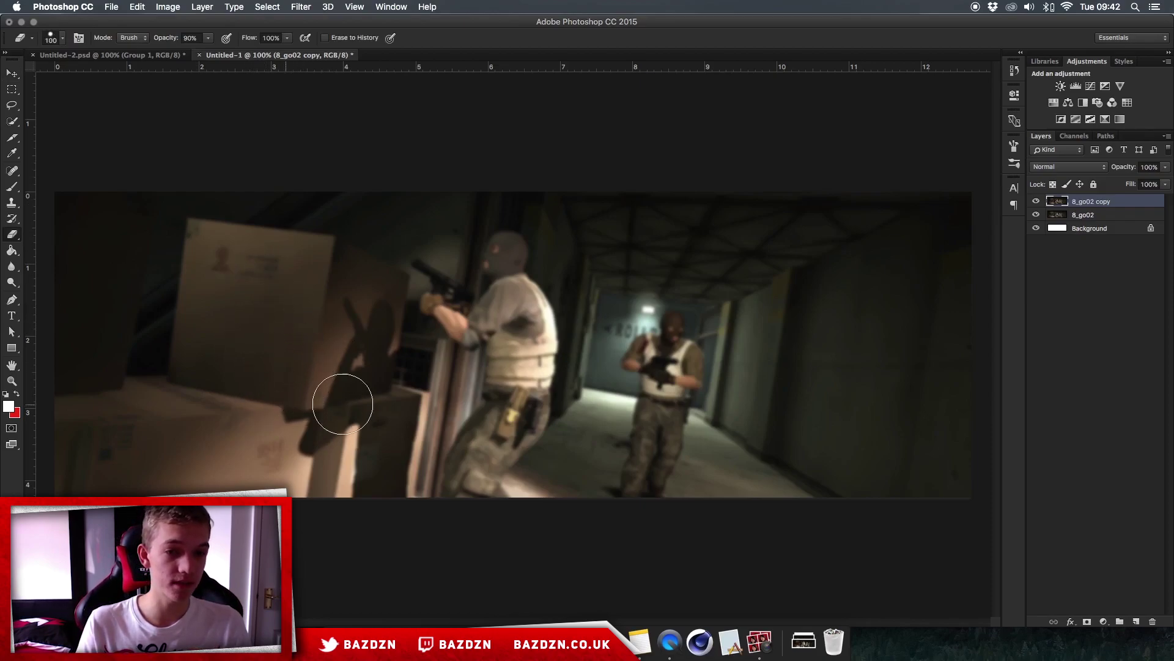
key("bracketright")
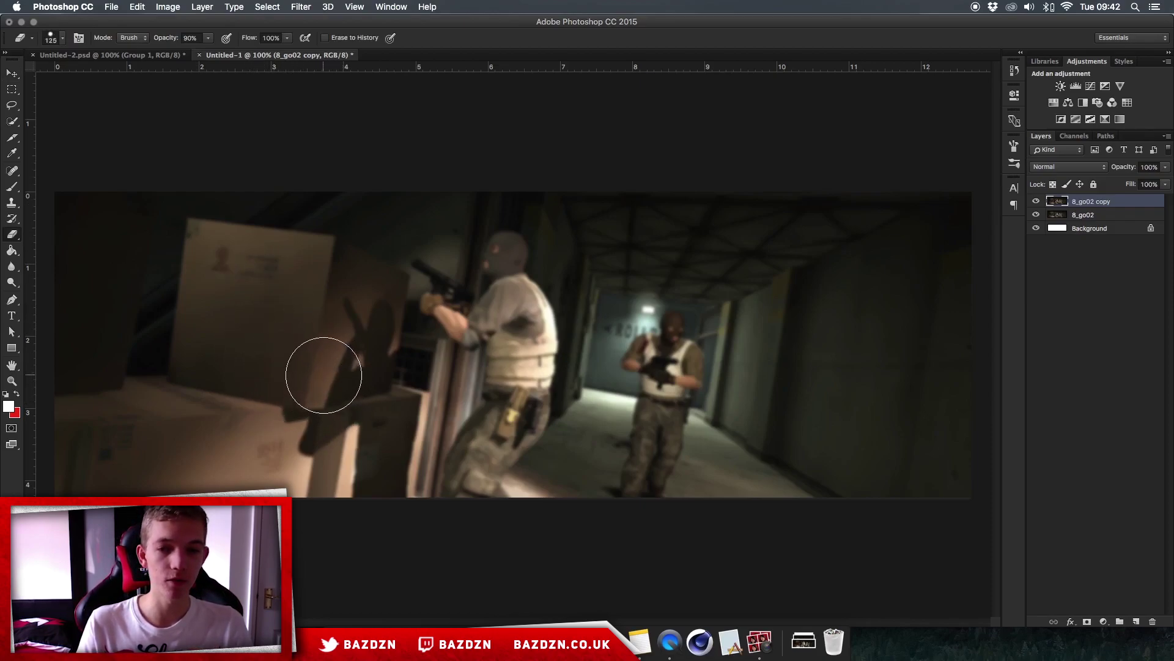
key("bracketleft")
key("bracketleft")
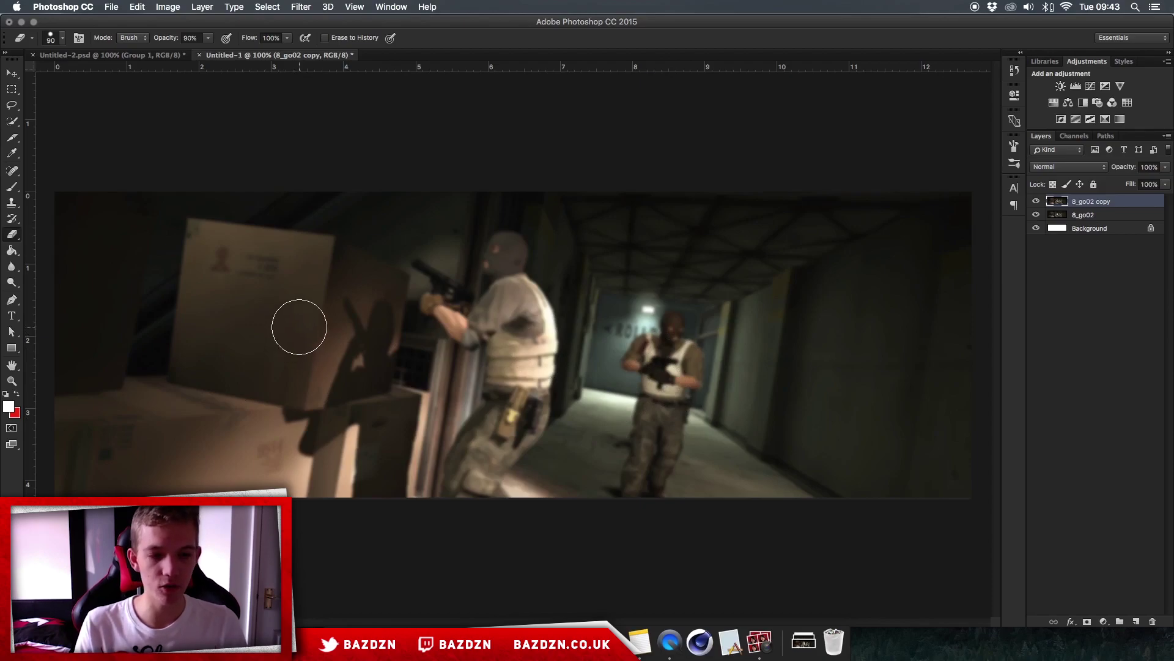
mouse_move(231, 288)
left_mouse_down()
mouse_move(238, 259)
mouse_move(228, 288)
left_mouse_up()
left_click(208, 38)
left_click_drag(212, 52, 255, 54)
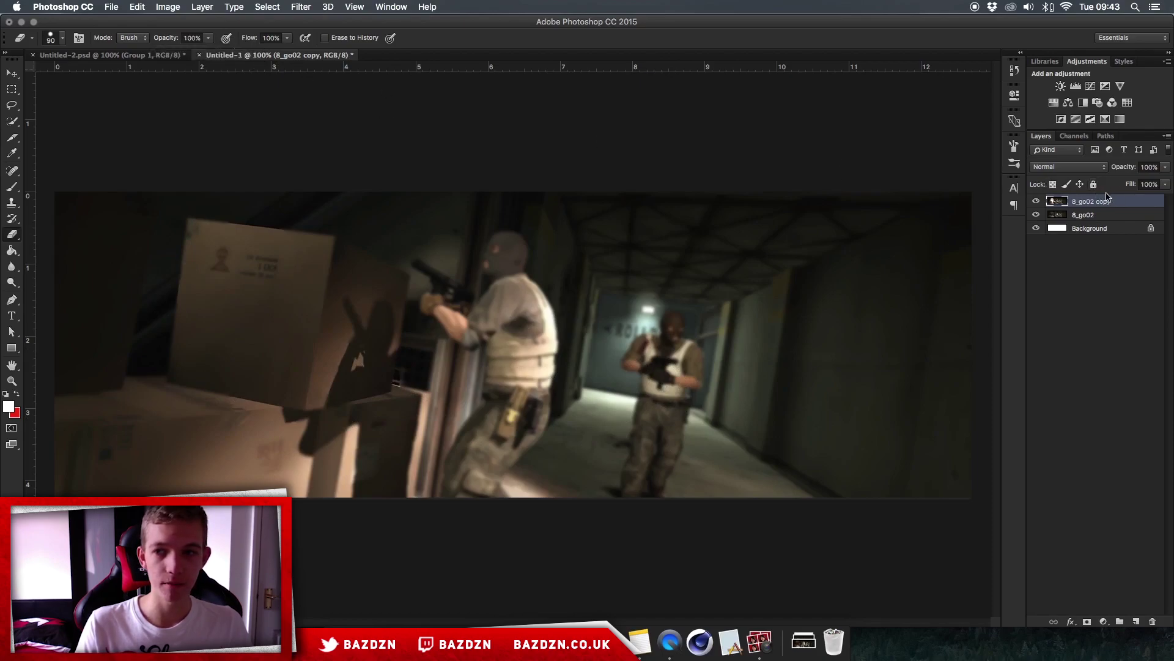
Step: Erase the blur from the lower boxes and from the near soldier's head, gun and upper body, going down to a 30 px eraser
mouse_move(287, 453)
left_mouse_down()
mouse_move(80, 495)
mouse_move(84, 458)
mouse_move(155, 439)
mouse_move(69, 433)
mouse_move(141, 407)
mouse_move(230, 452)
mouse_move(308, 433)
mouse_move(372, 447)
mouse_move(358, 388)
mouse_move(362, 308)
mouse_move(298, 288)
mouse_move(340, 275)
mouse_move(296, 278)
mouse_move(267, 300)
mouse_move(350, 304)
mouse_move(268, 288)
mouse_move(365, 290)
mouse_move(400, 326)
mouse_move(454, 322)
mouse_move(515, 343)
mouse_move(510, 310)
mouse_move(517, 376)
mouse_move(503, 255)
mouse_move(501, 314)
mouse_move(487, 322)
mouse_move(446, 326)
mouse_move(441, 297)
mouse_move(455, 295)
mouse_move(416, 263)
mouse_move(456, 294)
left_mouse_up()
key("bracketright")
key("bracketright")
key("bracketright")
key("bracketleft")
key("bracketleft")
key("bracketleft")
key("bracketleft")
key("bracketleft")
key("bracketleft")
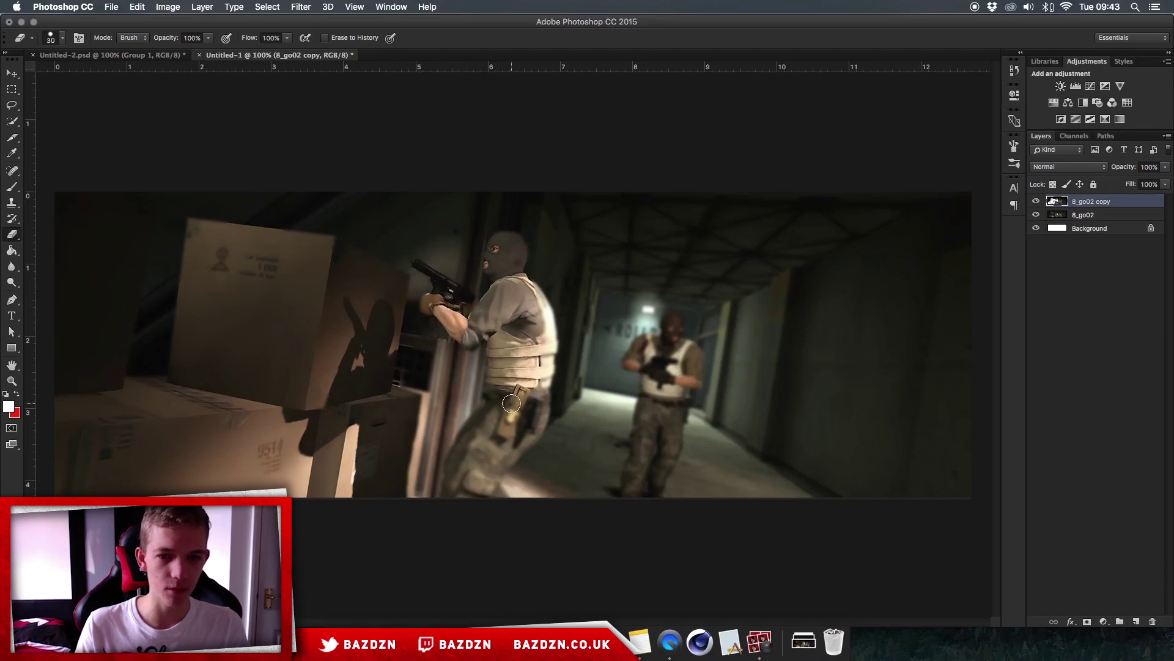
Step: Erase the remaining blur from the near soldier's belt, legs and back with a 60 px eraser
key("bracketright")
key("bracketright")
key("bracketright")
mouse_move(498, 414)
left_mouse_down()
mouse_move(514, 393)
mouse_move(462, 479)
mouse_move(521, 432)
mouse_move(535, 406)
mouse_move(527, 302)
mouse_move(538, 328)
mouse_move(576, 318)
left_mouse_up()
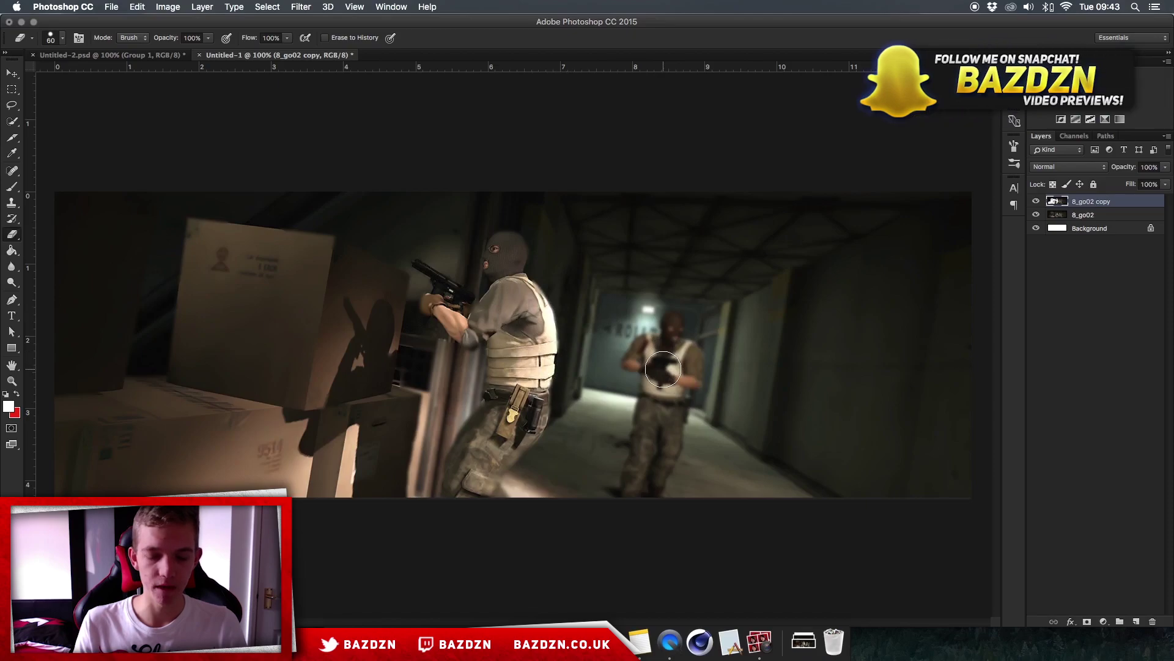
Step: Erase the blur from the far soldier's body, head, gun and legs, reducing the eraser to about 35 px for detail
mouse_move(697, 381)
left_mouse_down()
mouse_move(664, 384)
mouse_move(648, 360)
left_mouse_up()
key("bracketleft")
key("bracketleft")
key("bracketleft")
key("bracketleft")
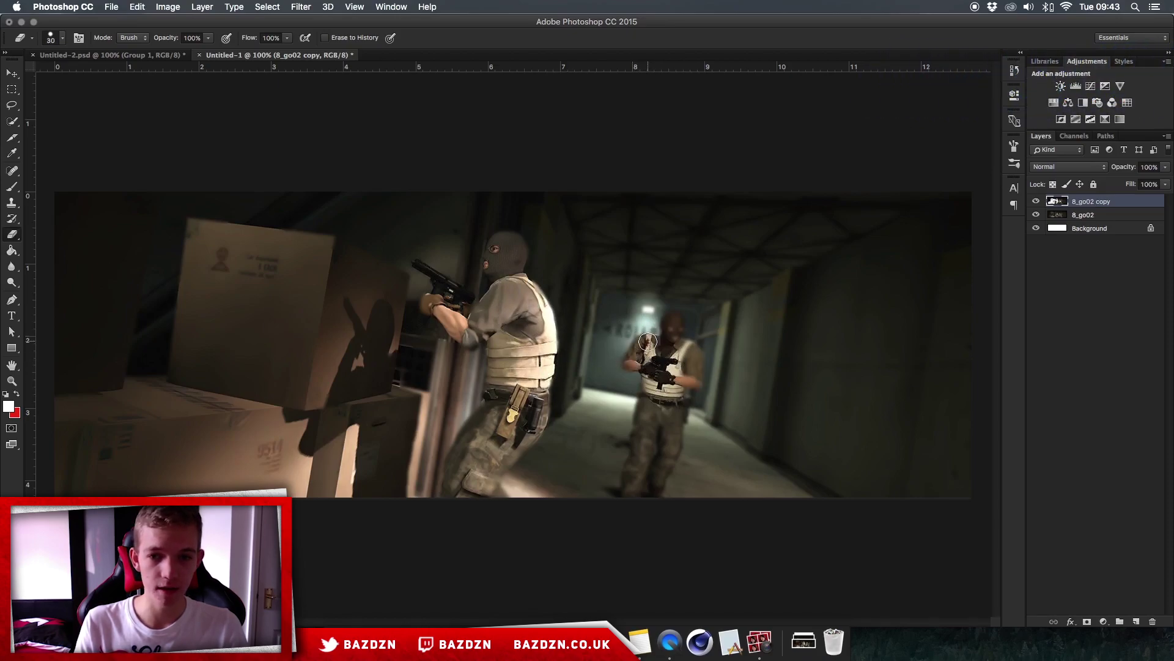
left_click(675, 320)
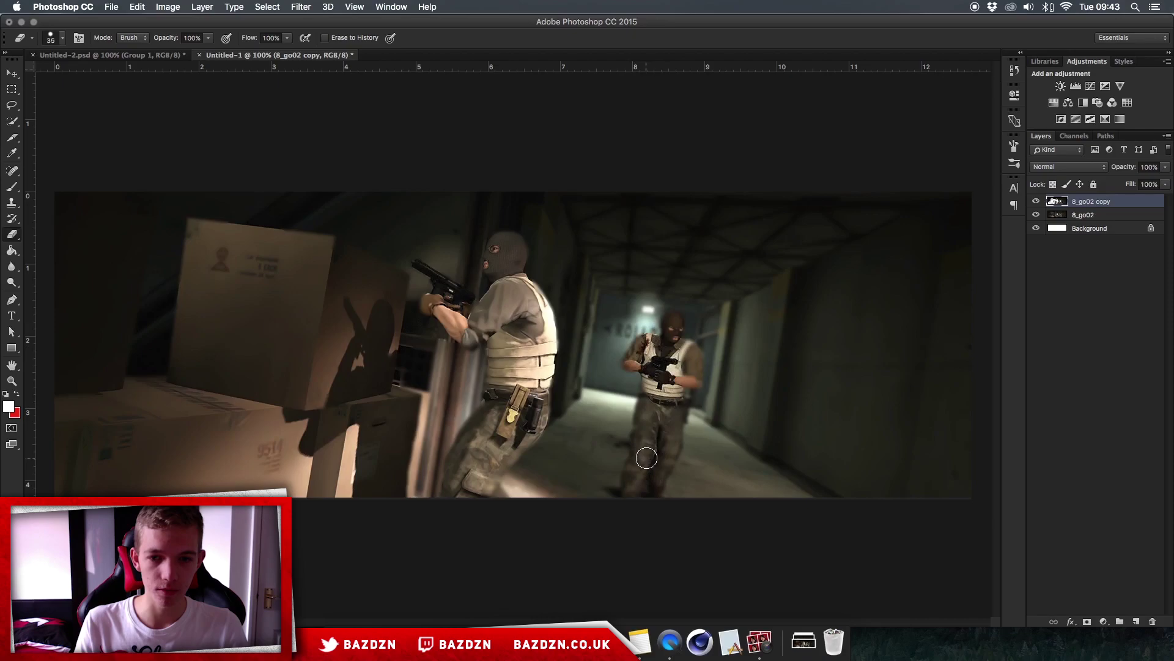
left_click_drag(648, 451, 651, 428)
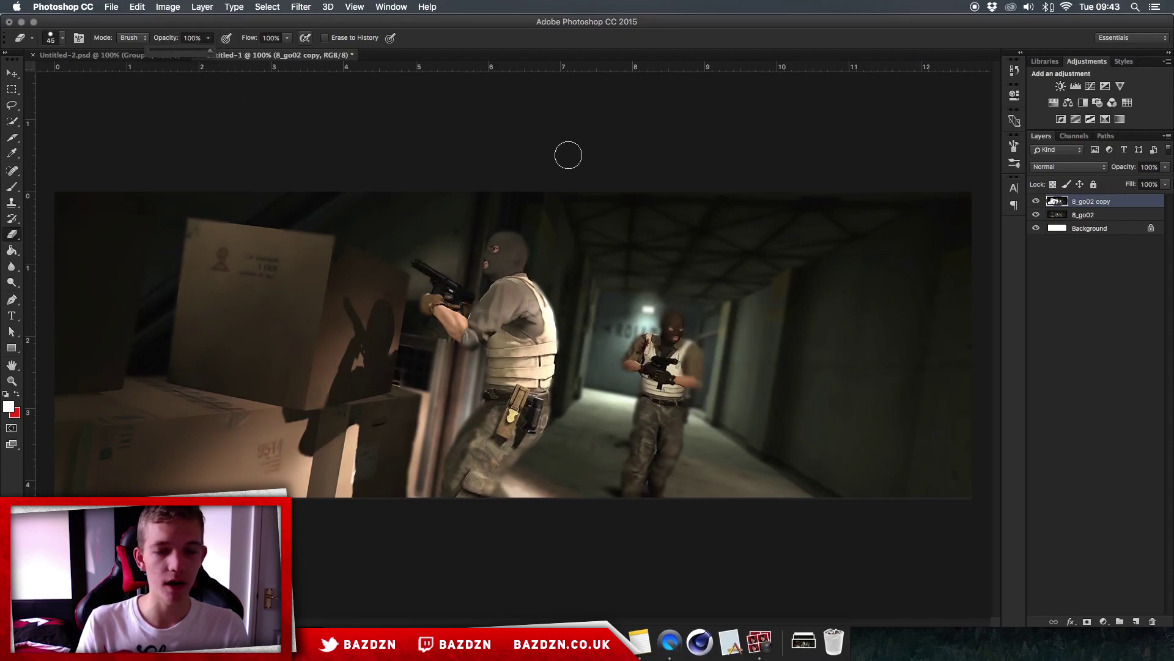
key("bracketright")
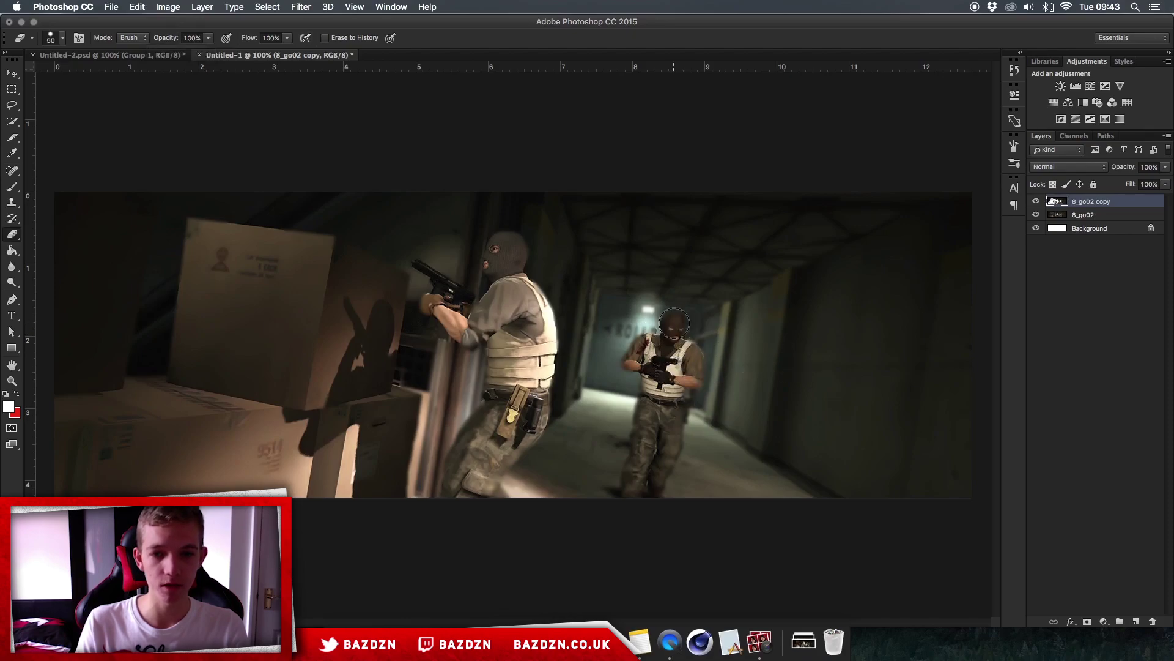
key("bracketleft")
key("bracketleft")
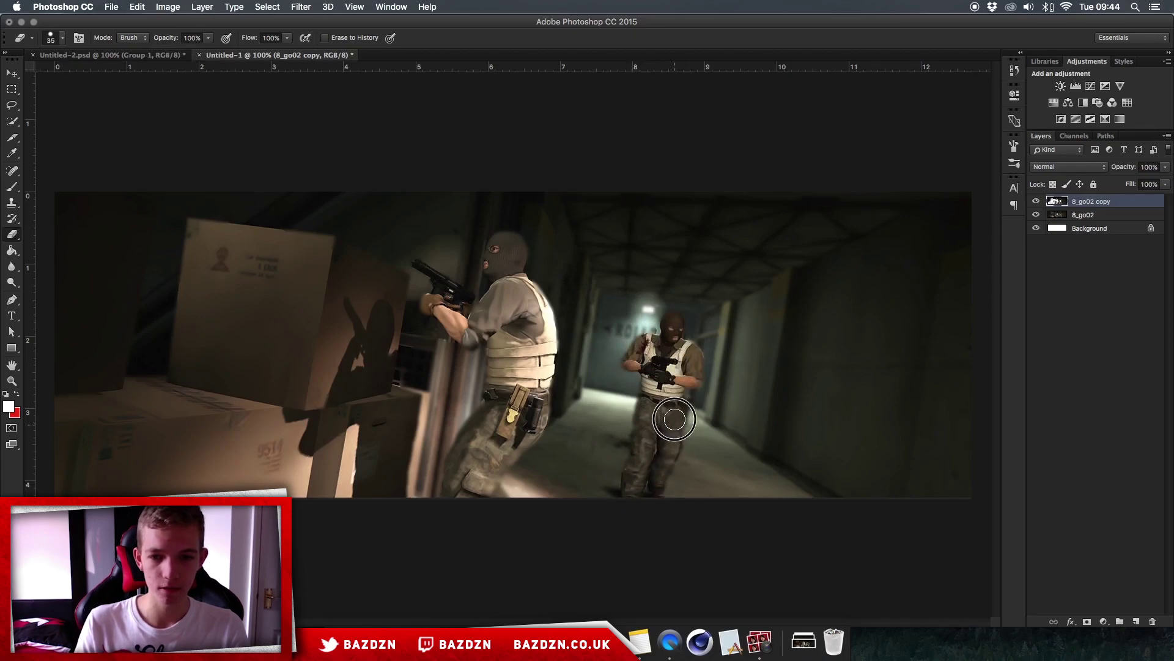
left_click_drag(676, 391, 693, 355)
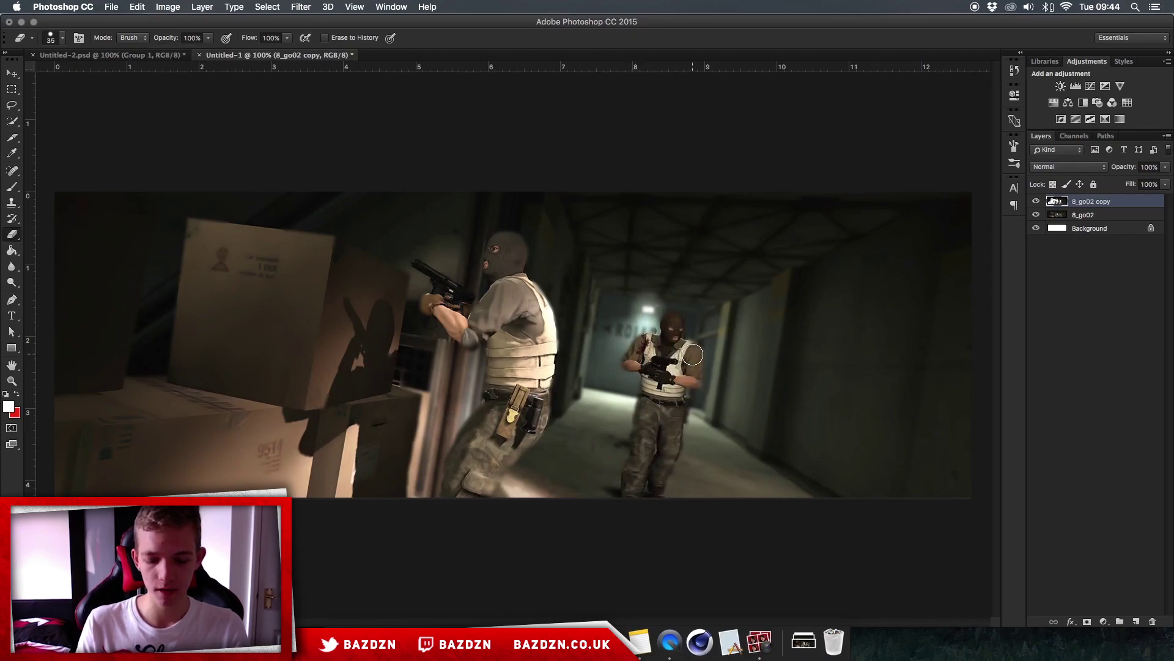
Step: Enlarge the eraser to 400 px and erase the blur along the outer edges of the image
key("bracketright")
key("bracketright")
key("bracketright")
key("bracketright")
key("bracketright")
key("bracketright")
key("bracketright")
key("bracketright")
key("bracketright")
key("bracketright")
key("bracketright")
key("bracketright")
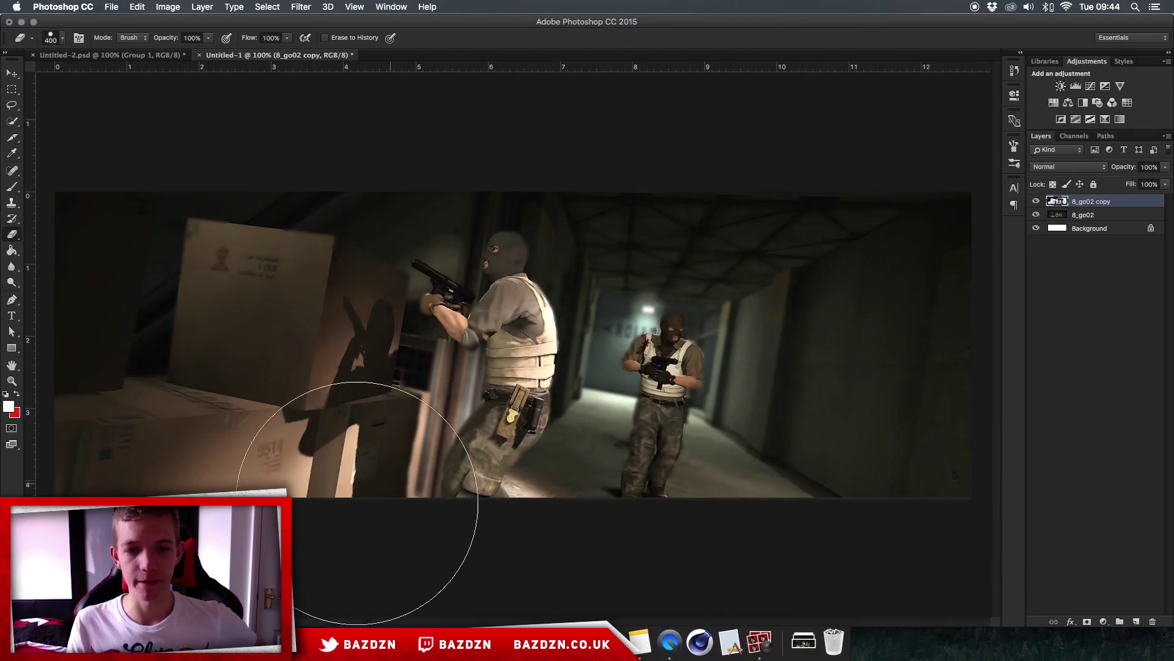
Step: Duplicate the 8_go02 and 8_go02 copy layers, merge the duplicates into one layer, and hide the two originals
left_click(1087, 213)
left_click(1100, 205, "shift")
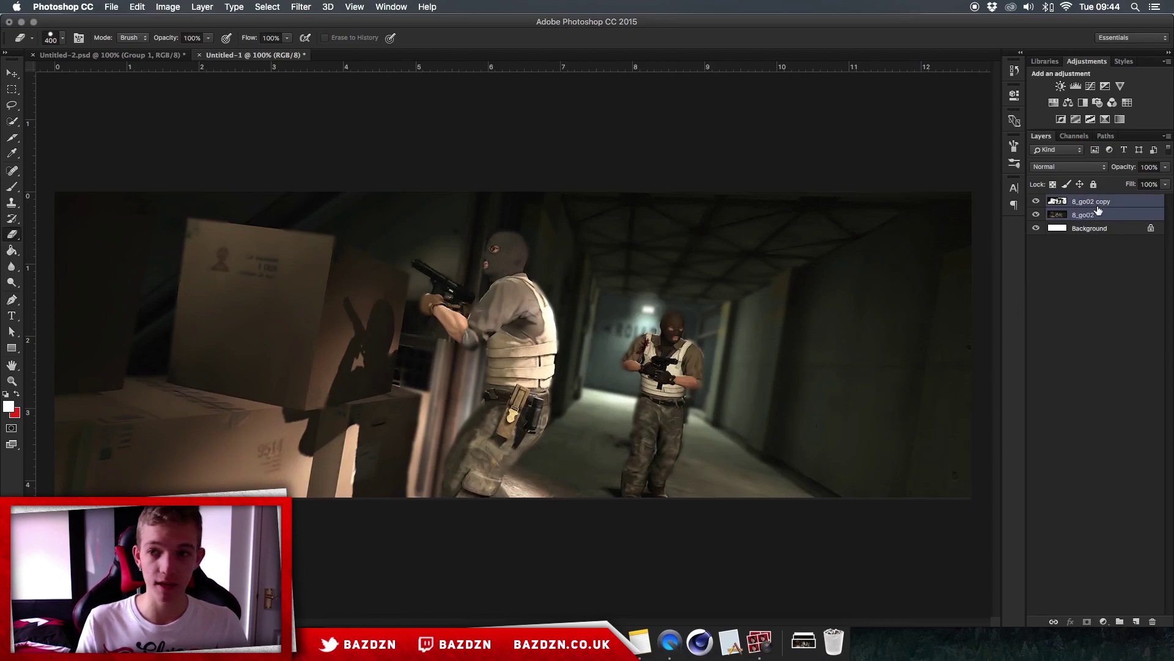
key("super+j")
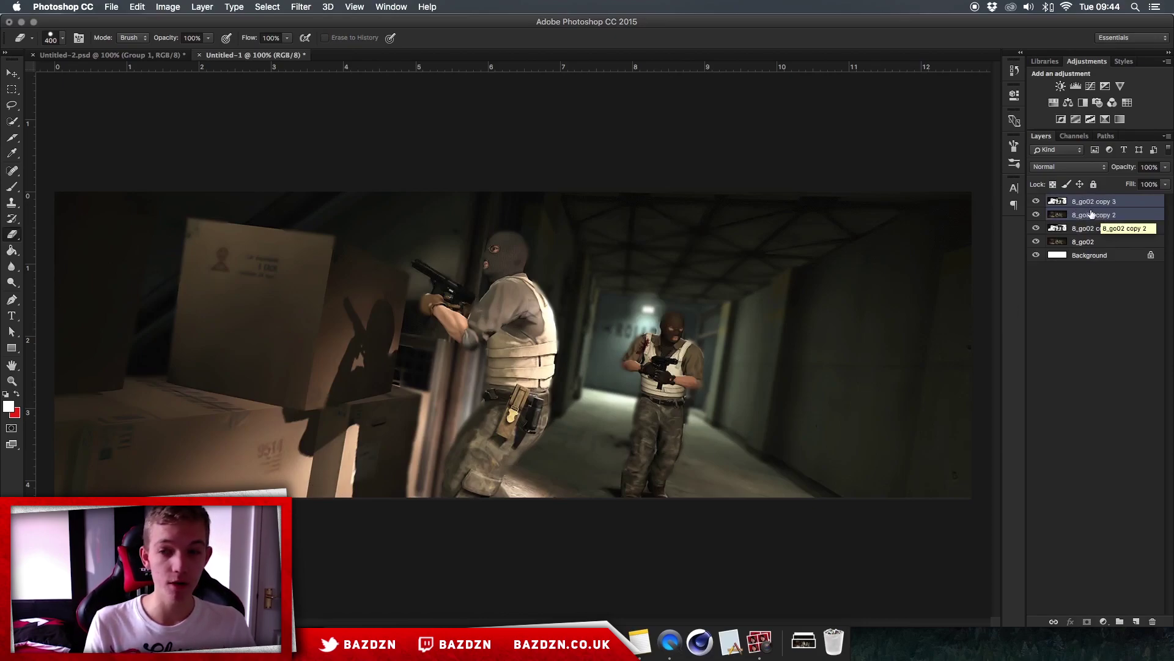
key("super+e")
left_click_drag(1036, 215, 1035, 228)
left_click(1037, 202)
left_click(1036, 202)
left_click(1036, 203)
left_click(1037, 203)
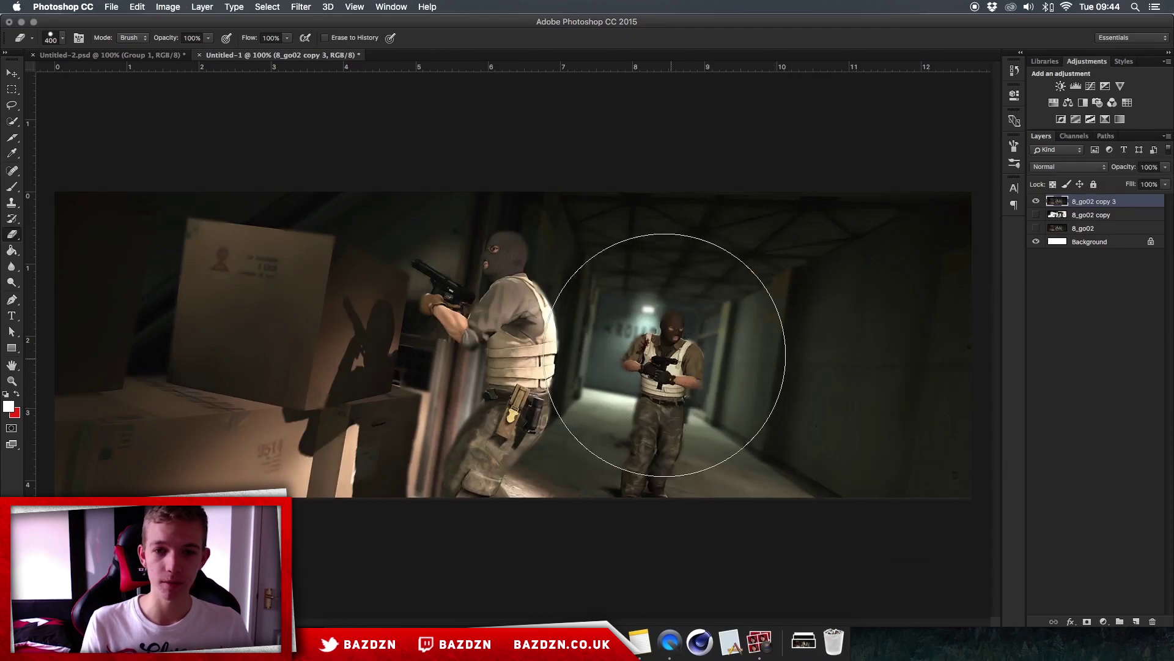
Step: Reduce the eraser size to 70 px
key("super+equal")
key("super+minus")
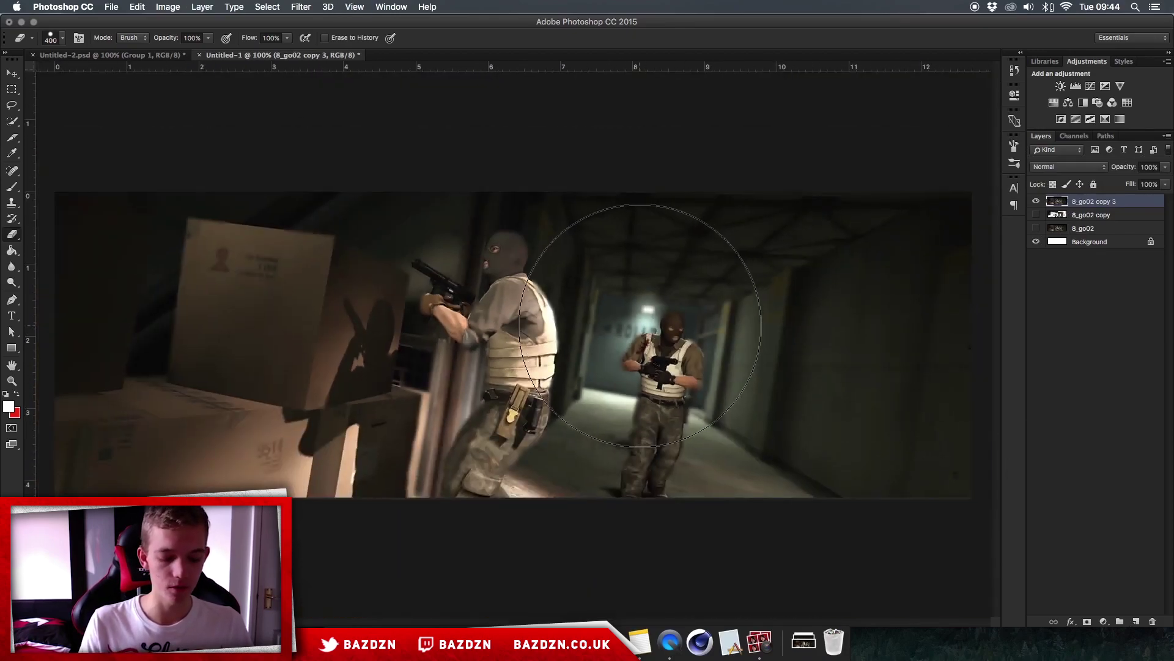
key("bracketleft")
key("bracketleft")
key("bracketleft")
key("bracketleft")
key("bracketleft")
key("bracketleft")
key("bracketleft")
key("bracketleft")
key("bracketleft")
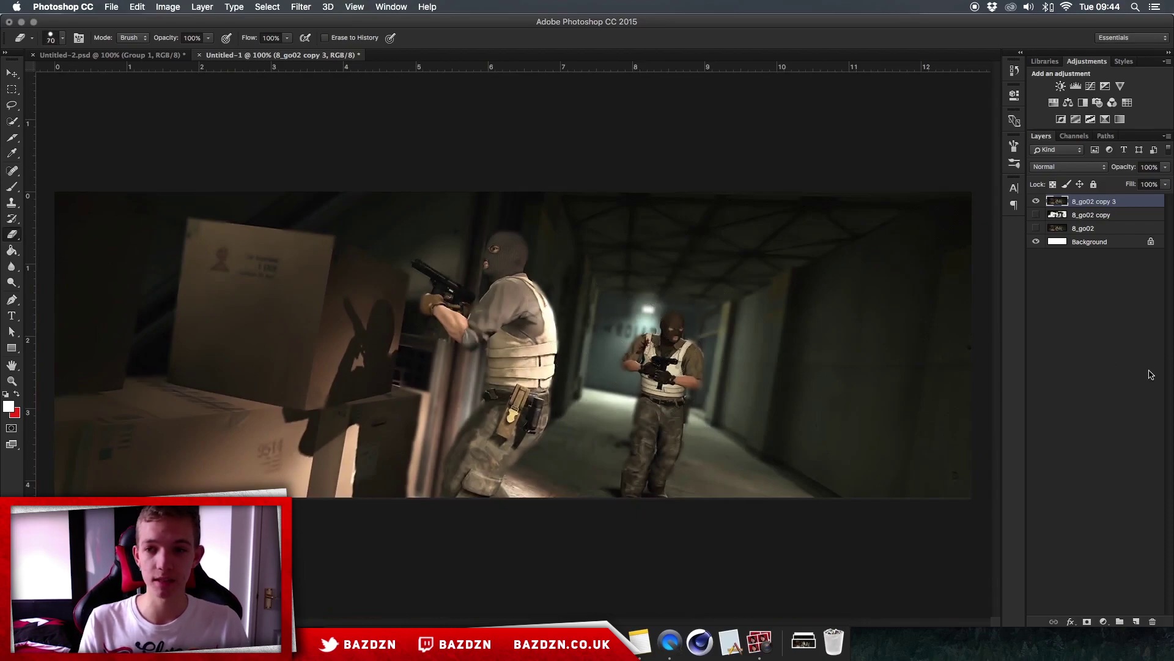
Step: Add a new layer and paint a white glow over the corridor's light with a soft 50 px brush at 0% hardness
left_click(1136, 621)
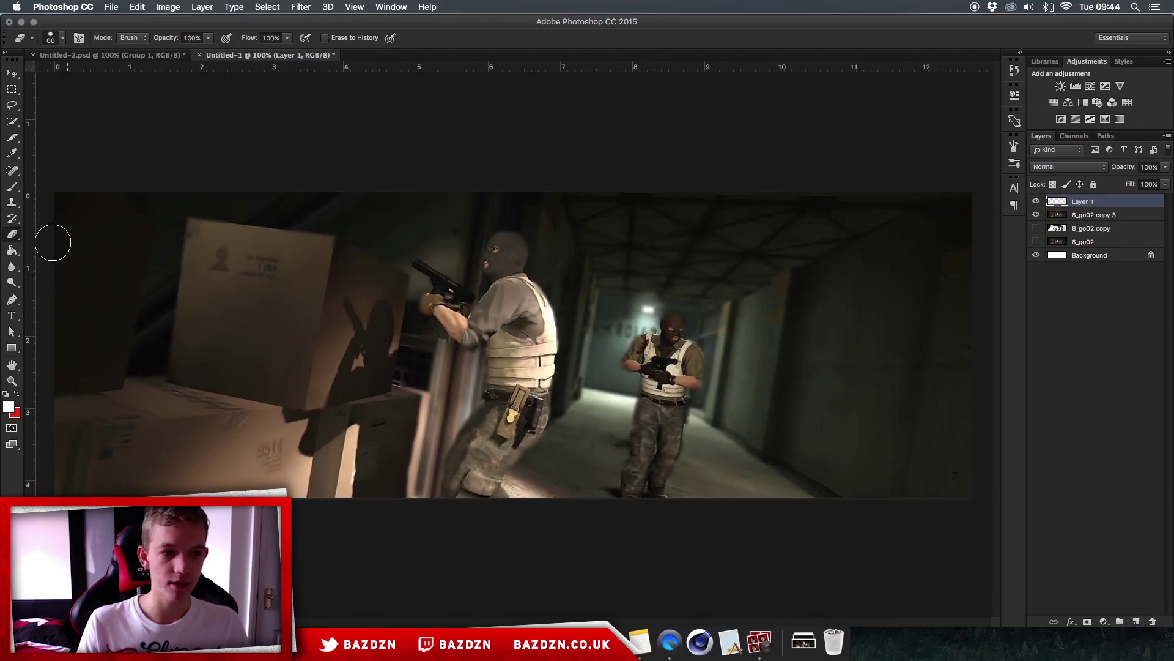
key("b")
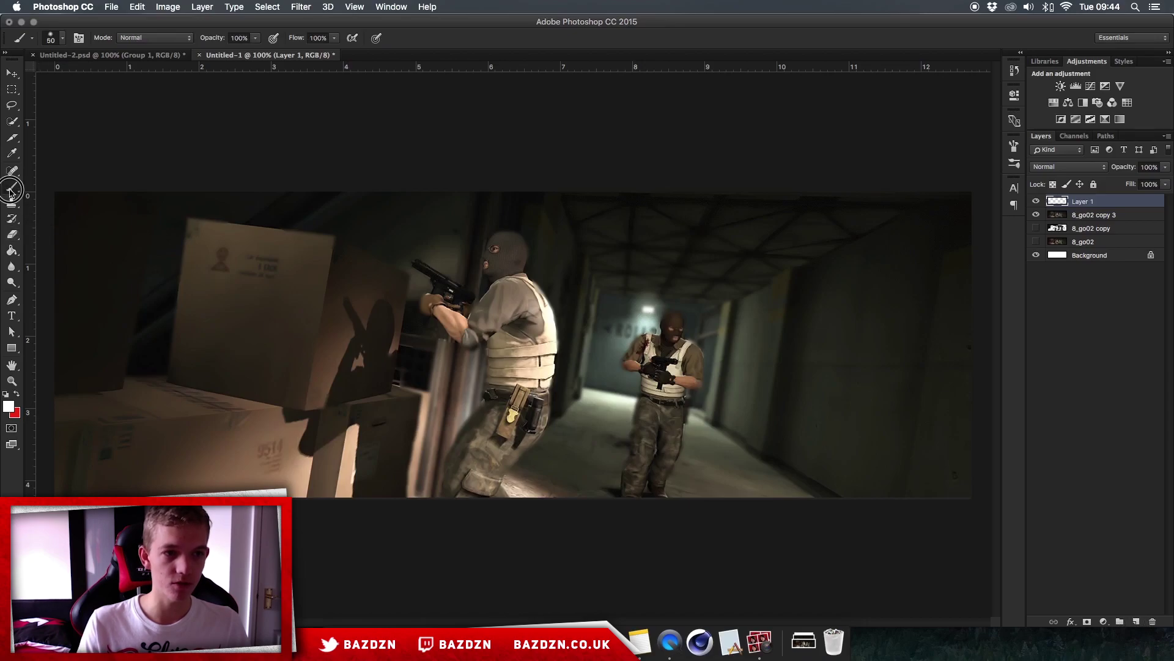
right_click(329, 263)
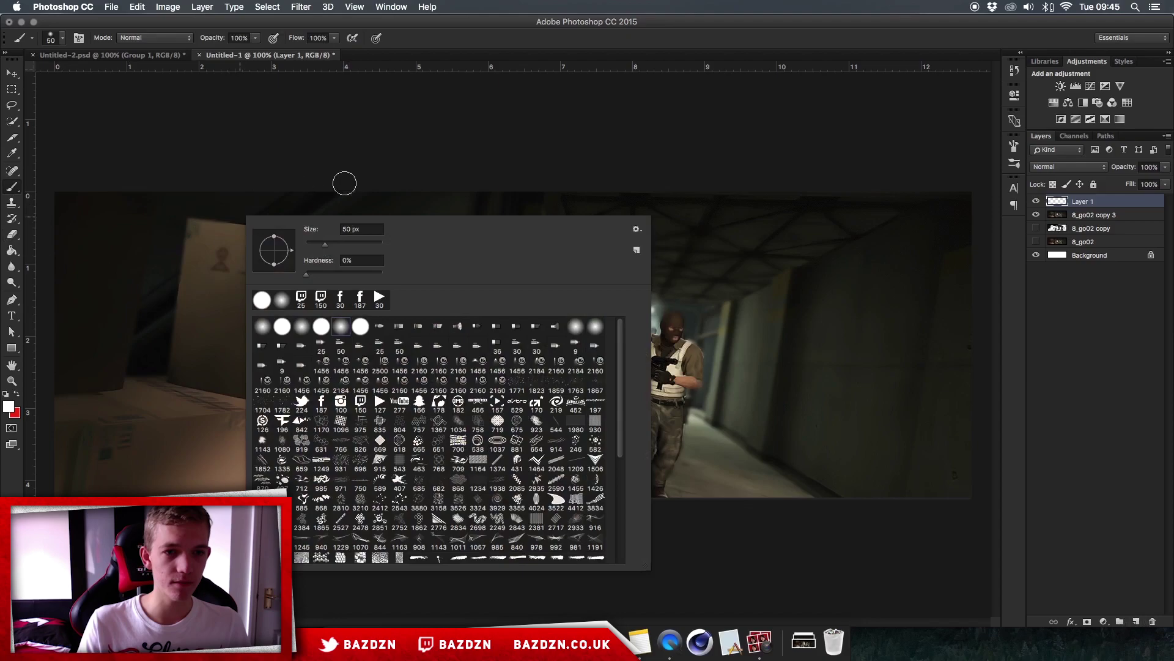
left_click(417, 181)
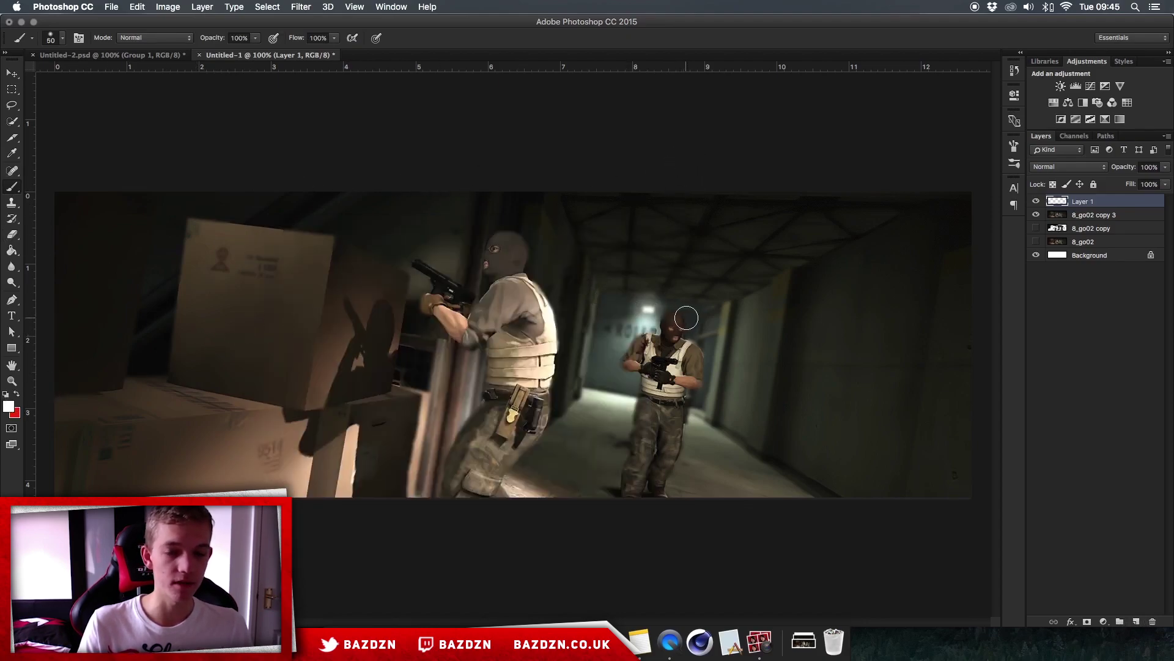
left_click(8, 407)
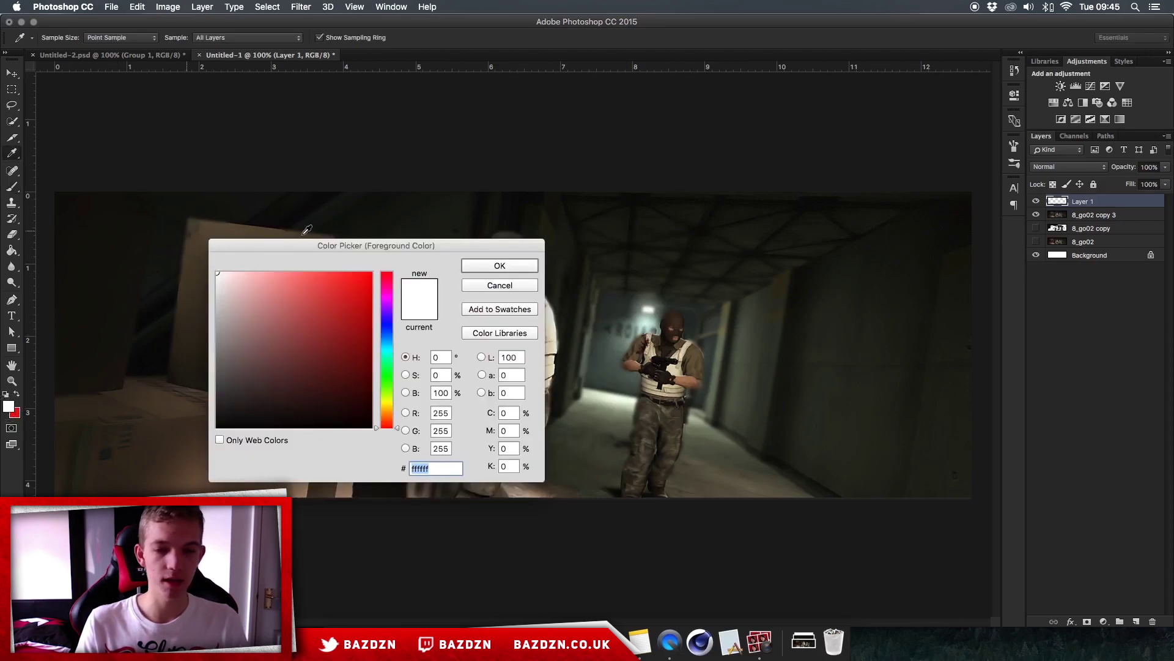
key("Return")
scroll(697, 244, "up", 2)
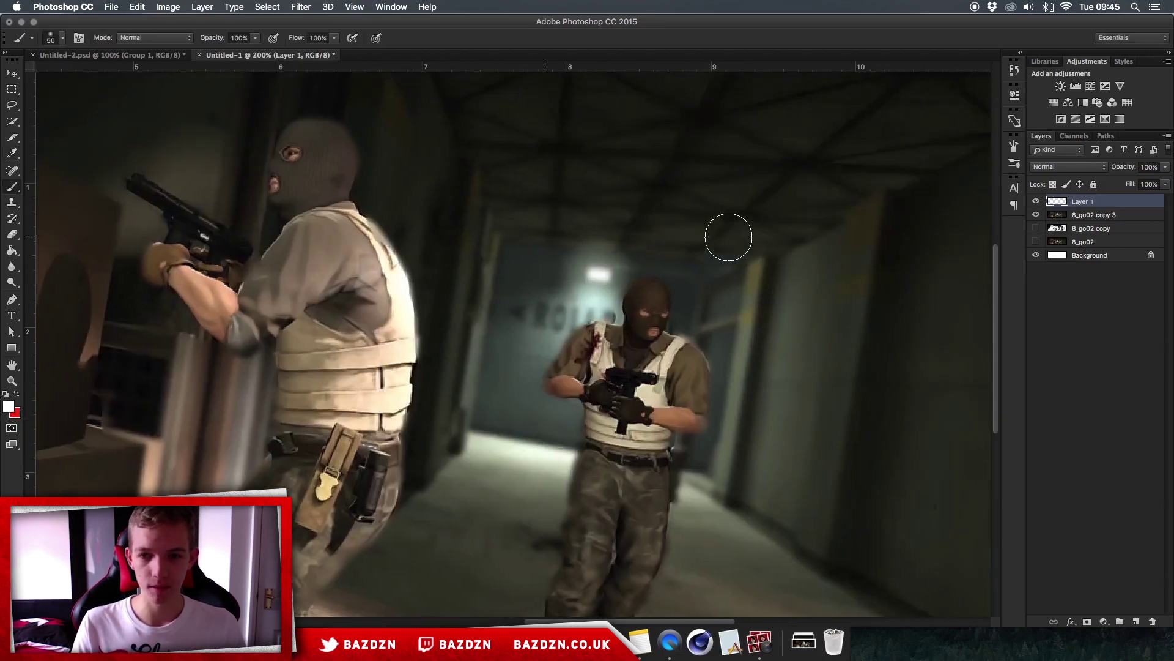
left_click(603, 280)
scroll(825, 272, "down", 2)
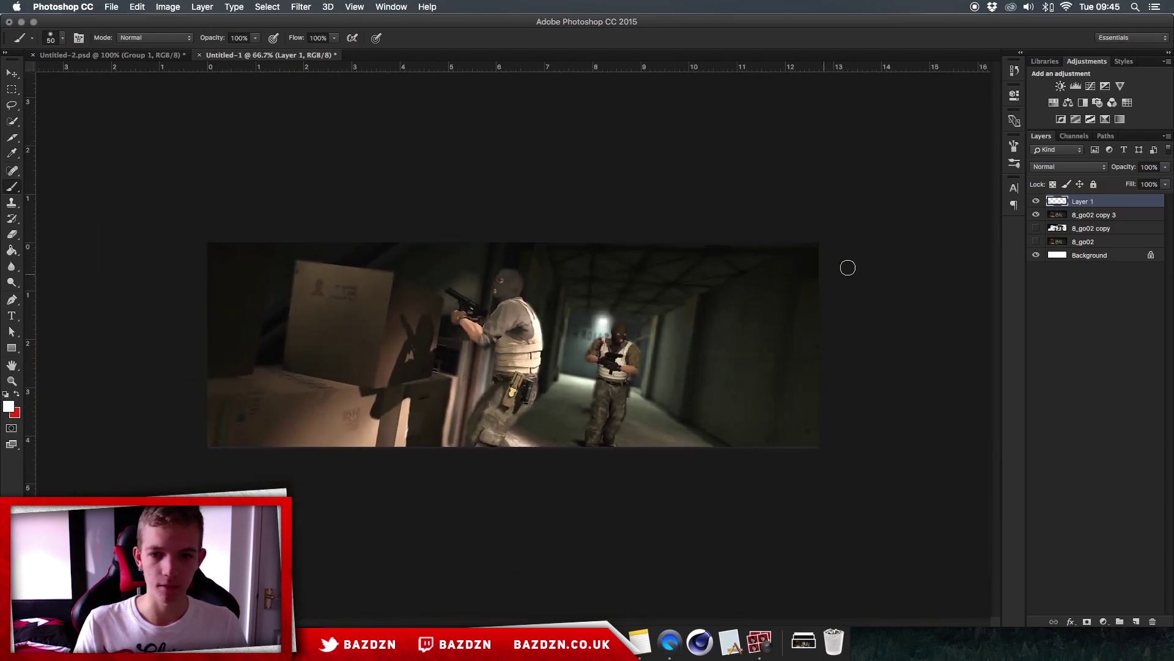
key("super+plus")
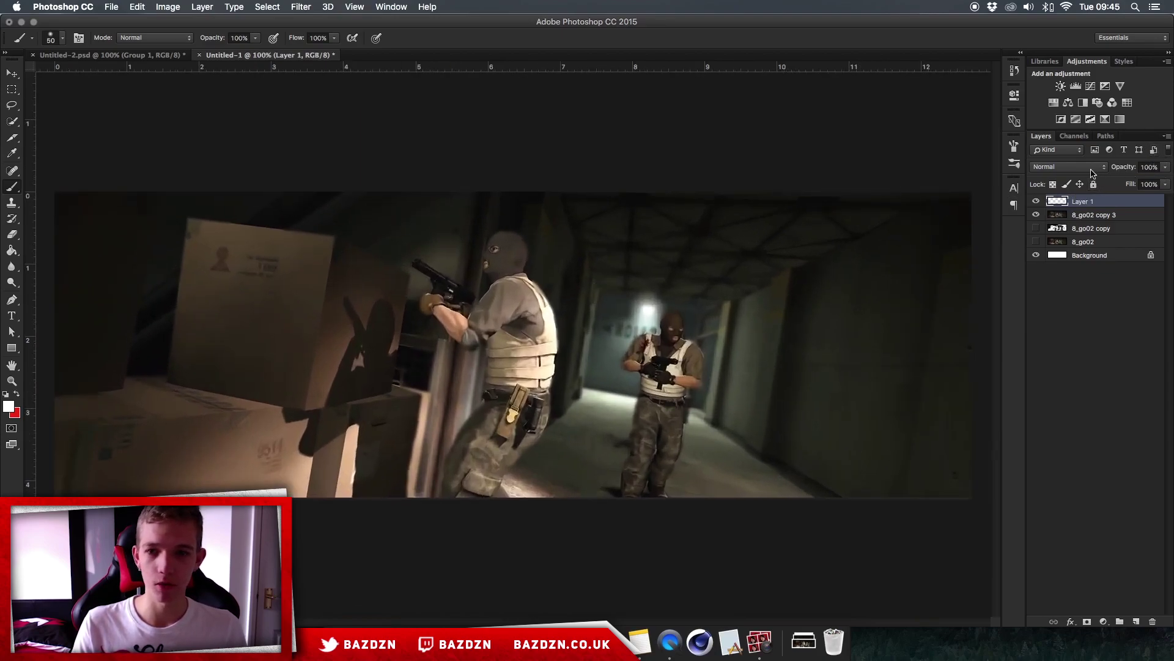
Step: Set the glow layer's blend mode to Color Dodge and switch to the Move tool
left_click(1053, 167)
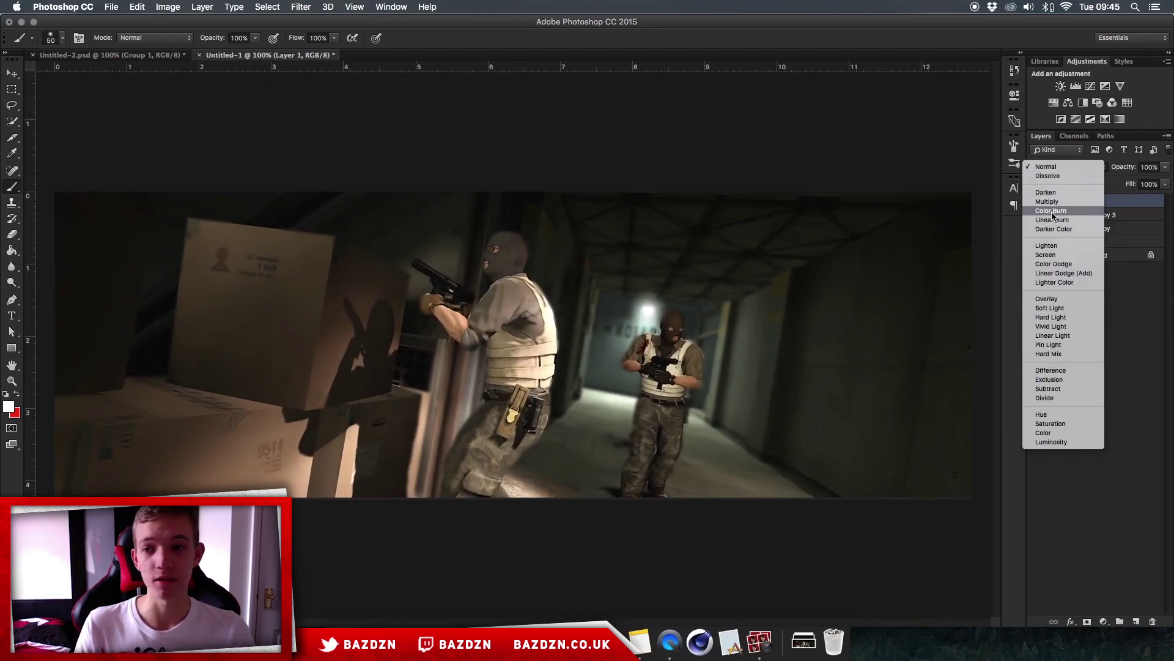
left_click(1060, 265)
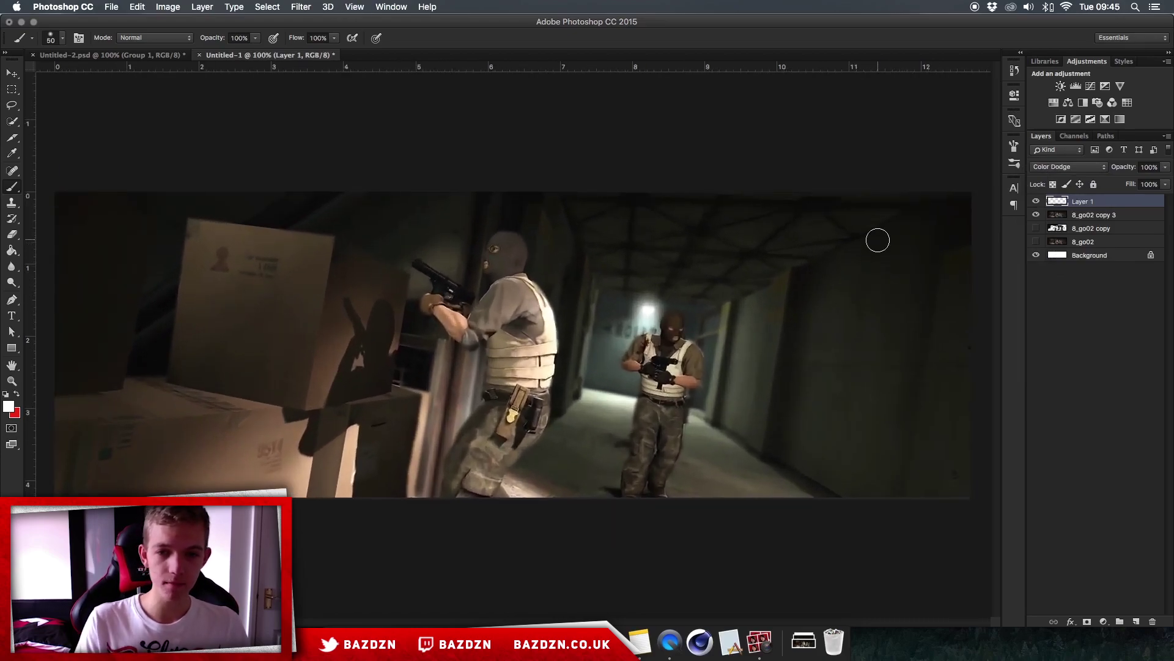
key("v")
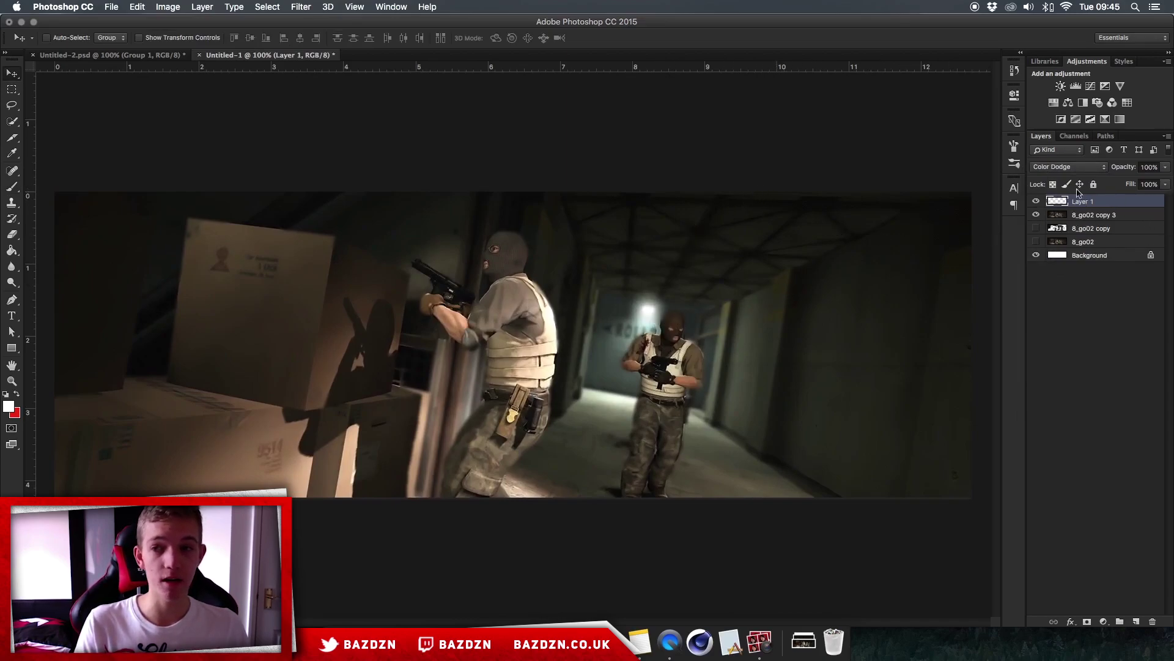
Step: Add a Curves adjustment layer above the glow layer and shape an S-curve that darkens the shadows and lifts the highlights
left_click(1091, 87)
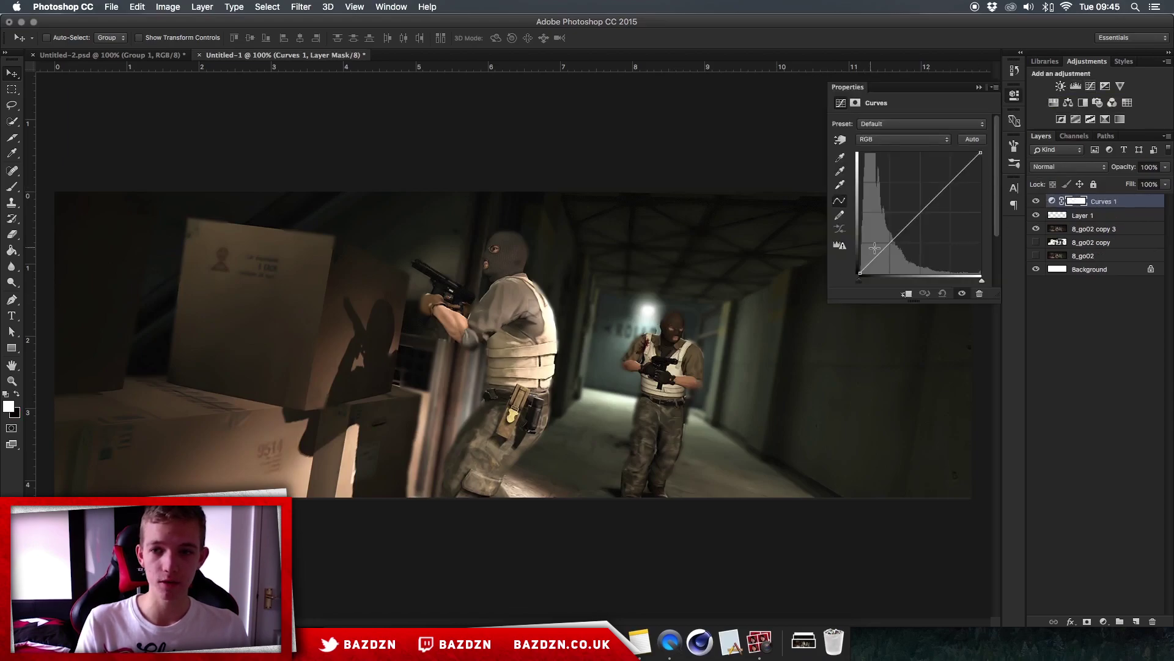
left_click_drag(886, 246, 893, 256)
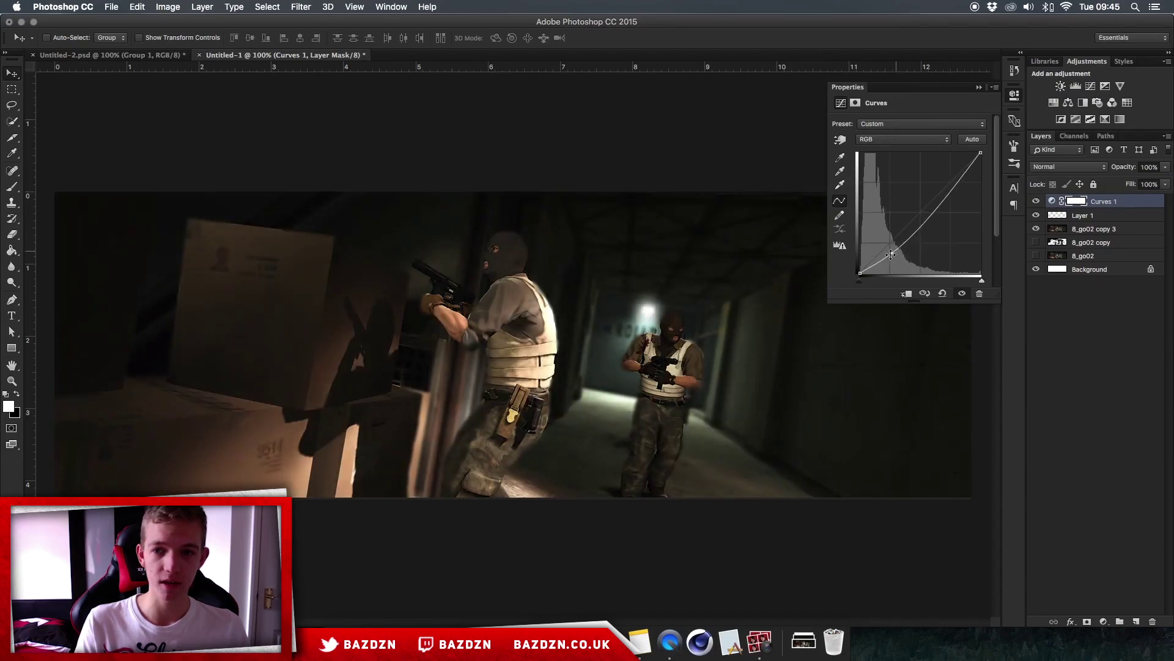
left_click_drag(933, 189, 930, 187)
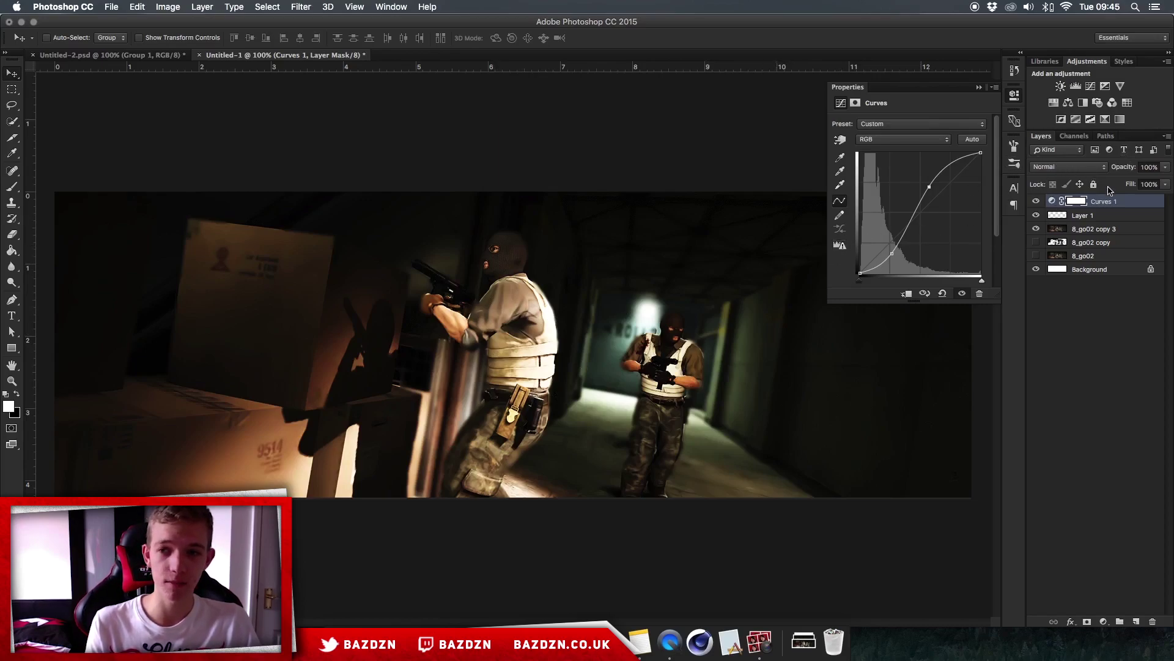
Step: Set the Curves layer's blend mode to Luminosity and slightly lower its opacity
left_click(1076, 166)
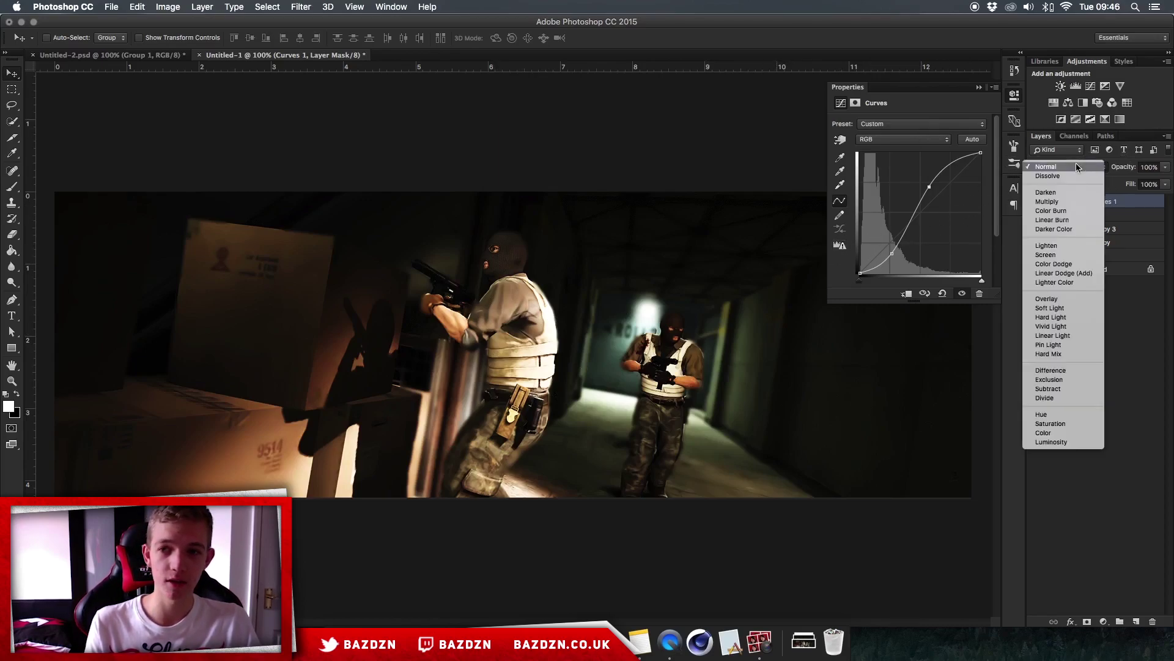
left_click(1068, 442)
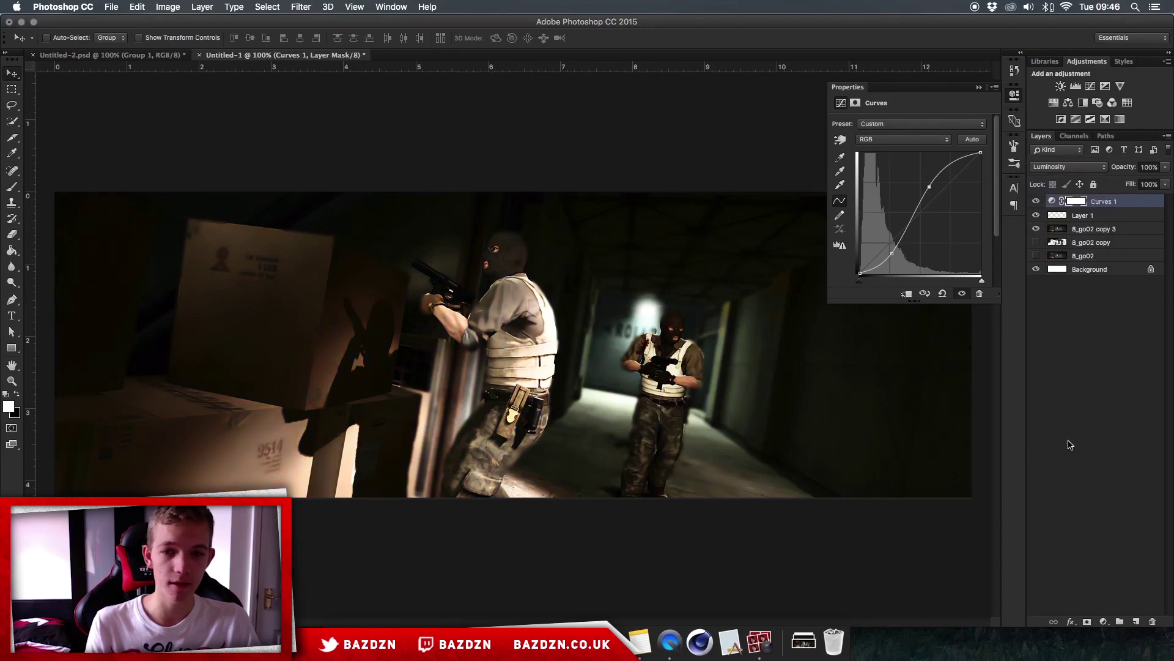
left_click(1165, 166)
left_click_drag(1166, 179, 1155, 181)
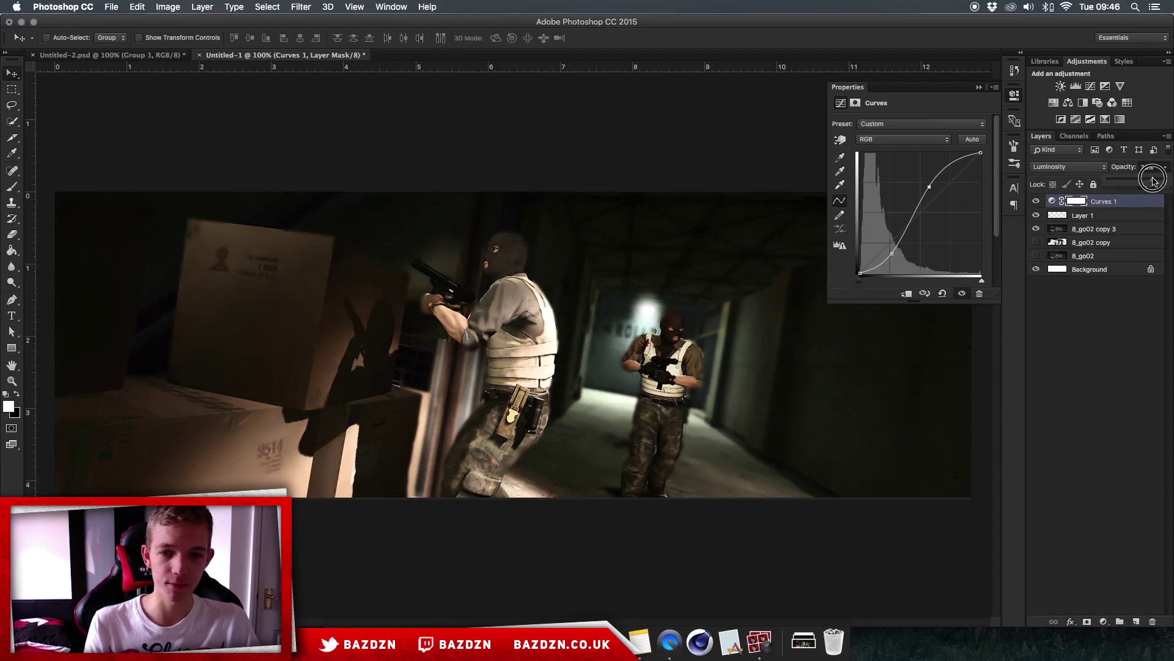
Step: Add a Brightness/Contrast adjustment layer above Curves and slightly raise both its brightness and contrast
left_click(1061, 88)
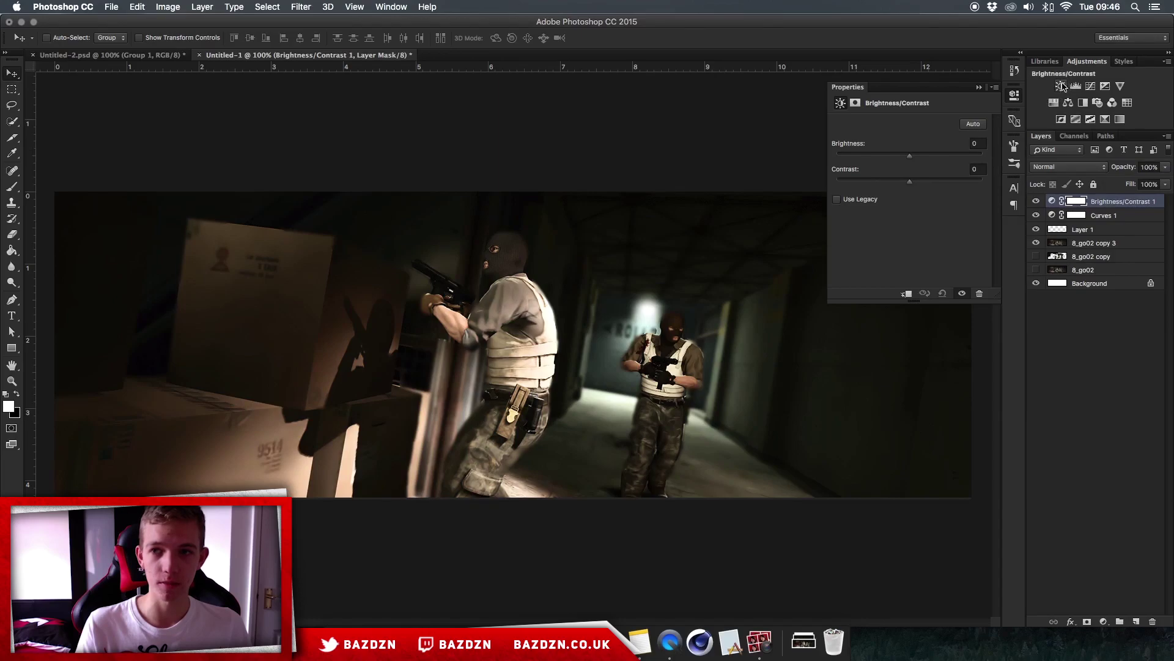
left_click(1092, 64)
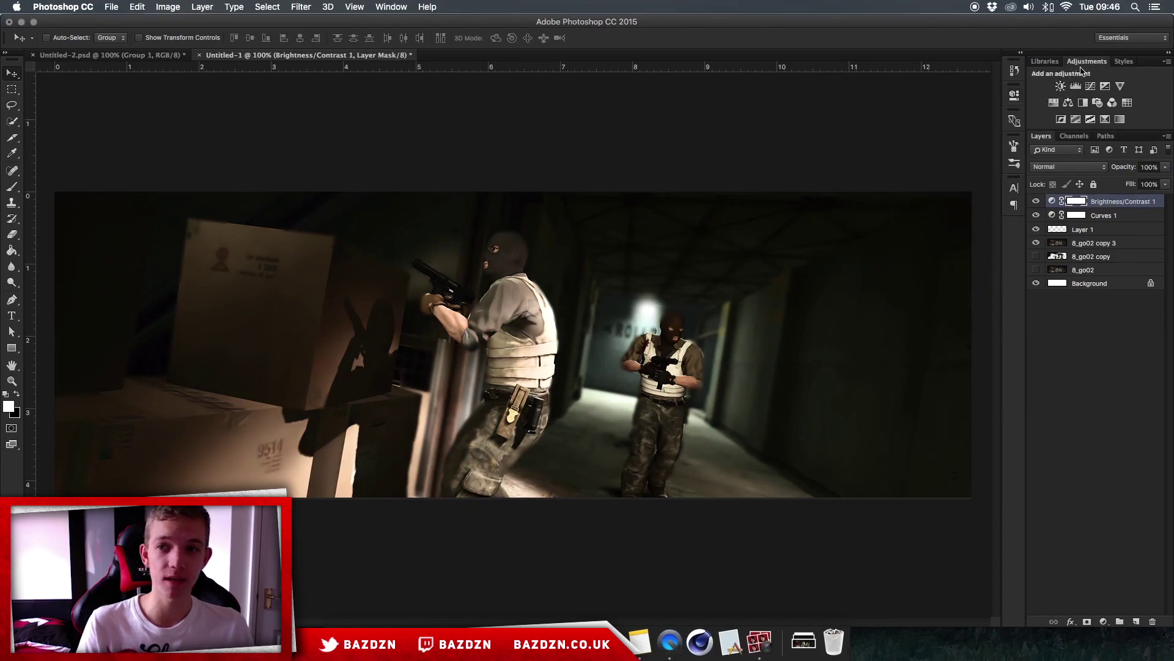
left_click(355, 7)
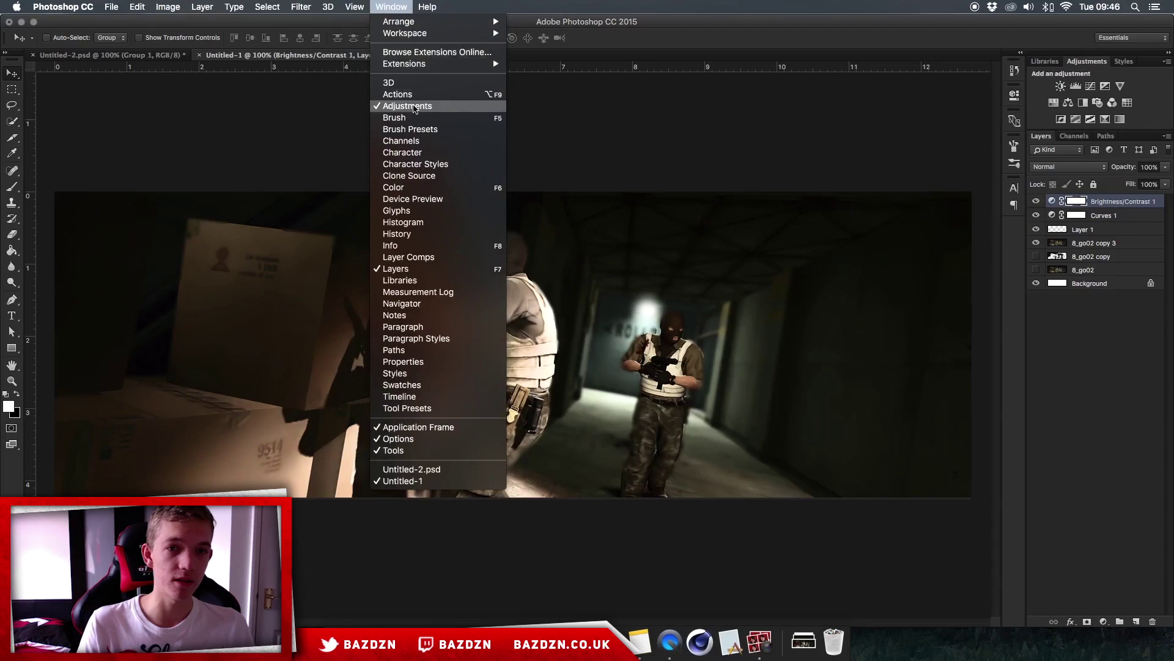
left_click(1091, 202)
left_click(1053, 202)
left_click(1053, 202)
left_click_drag(912, 154, 927, 155)
mouse_move(909, 180)
left_mouse_down()
mouse_move(935, 179)
mouse_move(922, 179)
mouse_move(938, 152)
mouse_move(920, 180)
left_mouse_up()
left_click(979, 87)
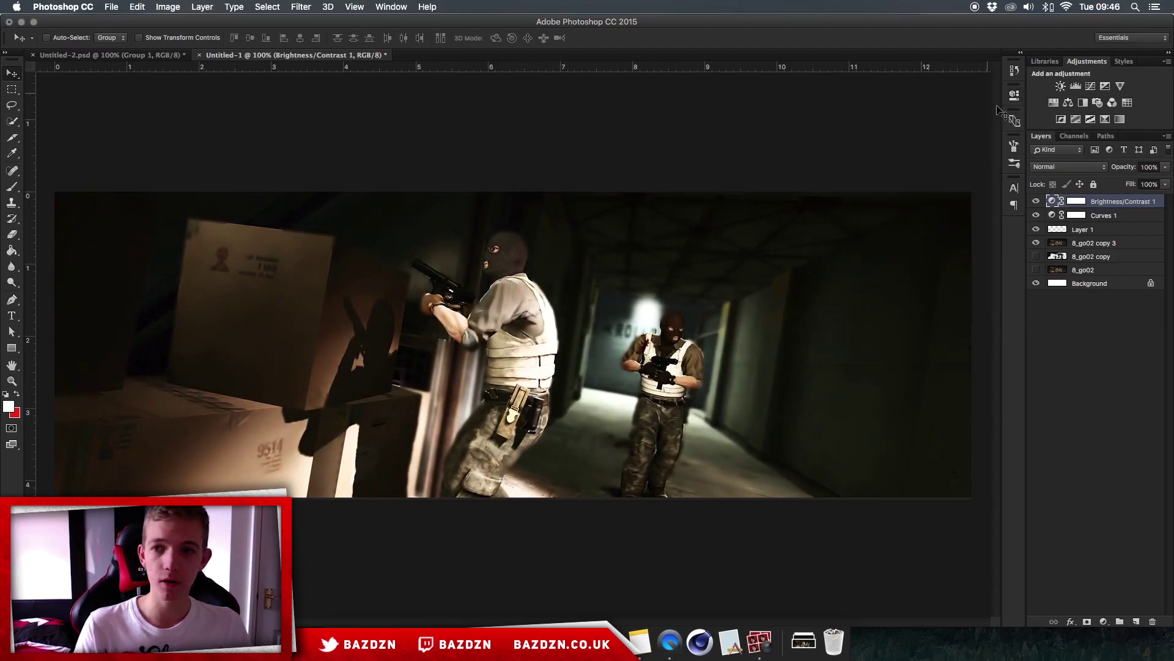
Step: Compare the image with and without Curves, and examine the finished header in Untitled-2.psd with Group 1 hidden and shown
left_click(1036, 215)
left_click(1036, 215)
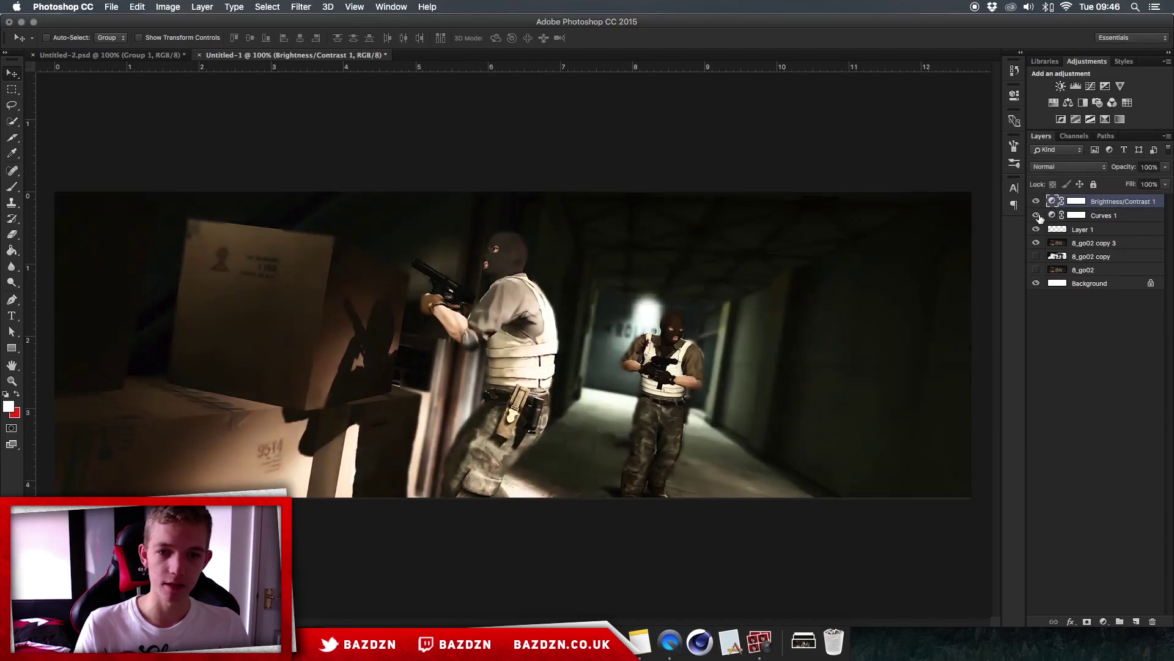
left_click(130, 55)
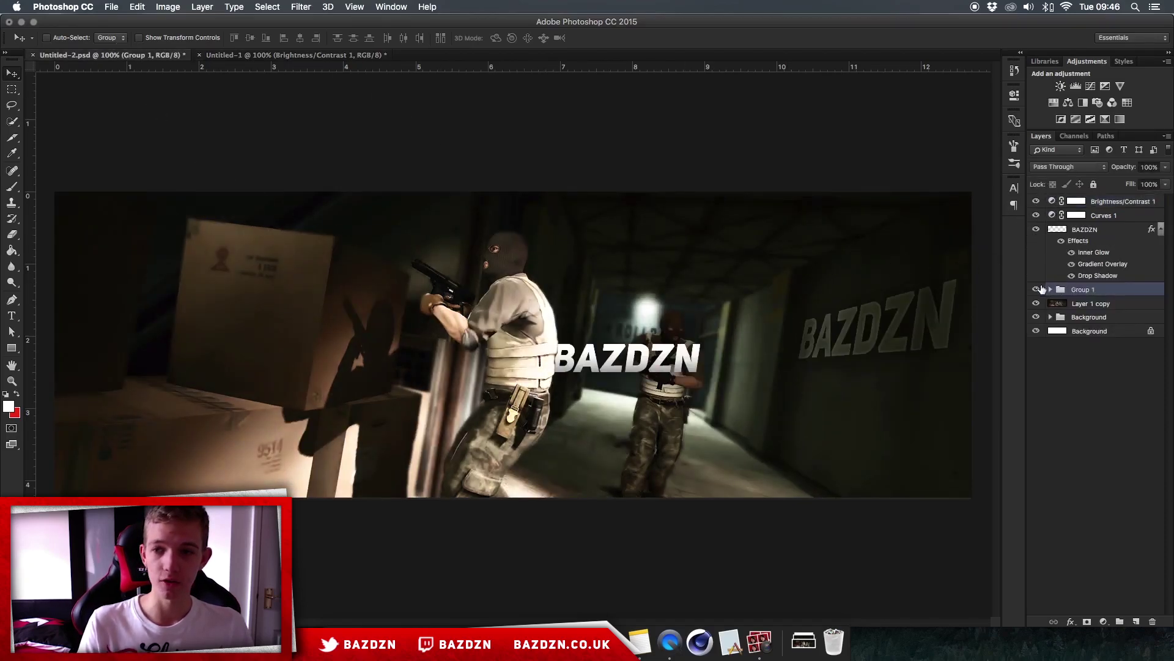
left_click(1036, 290)
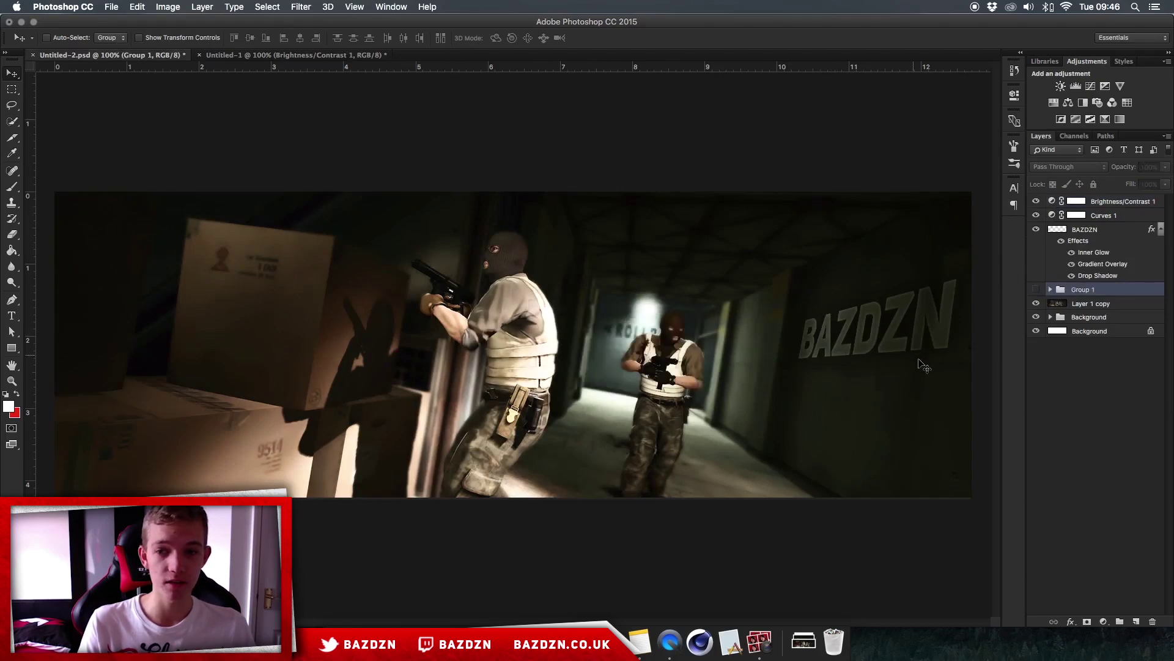
left_click(1036, 289)
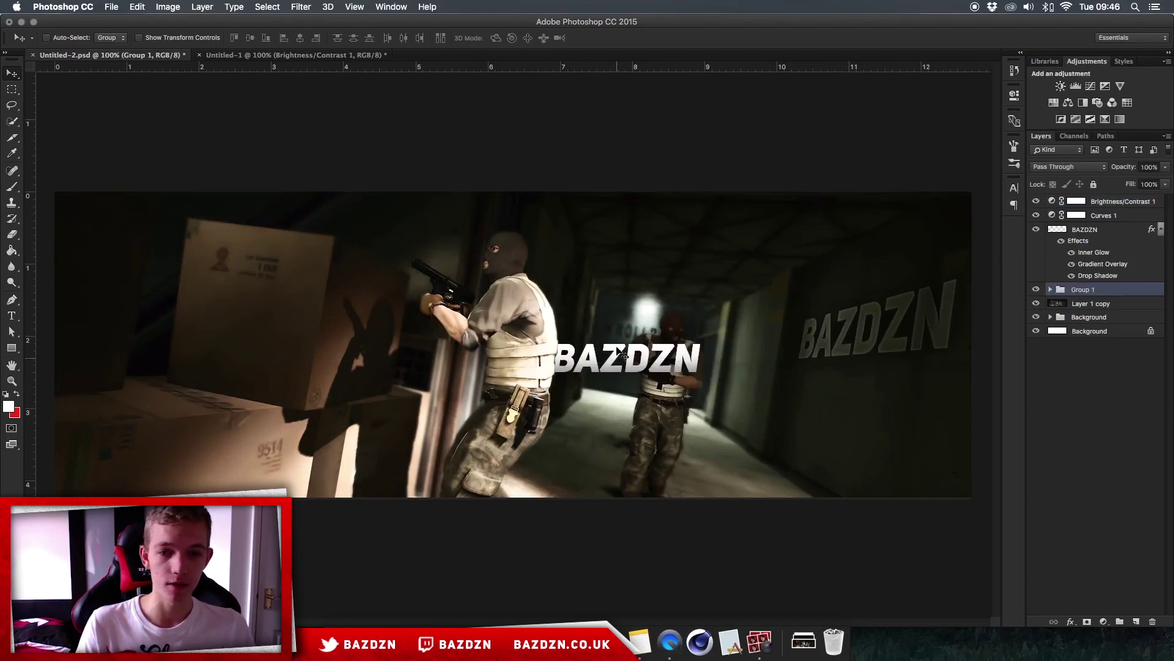
mouse_move(619, 368)
left_mouse_down()
mouse_move(558, 366)
mouse_move(619, 368)
left_mouse_up()
left_click(324, 56)
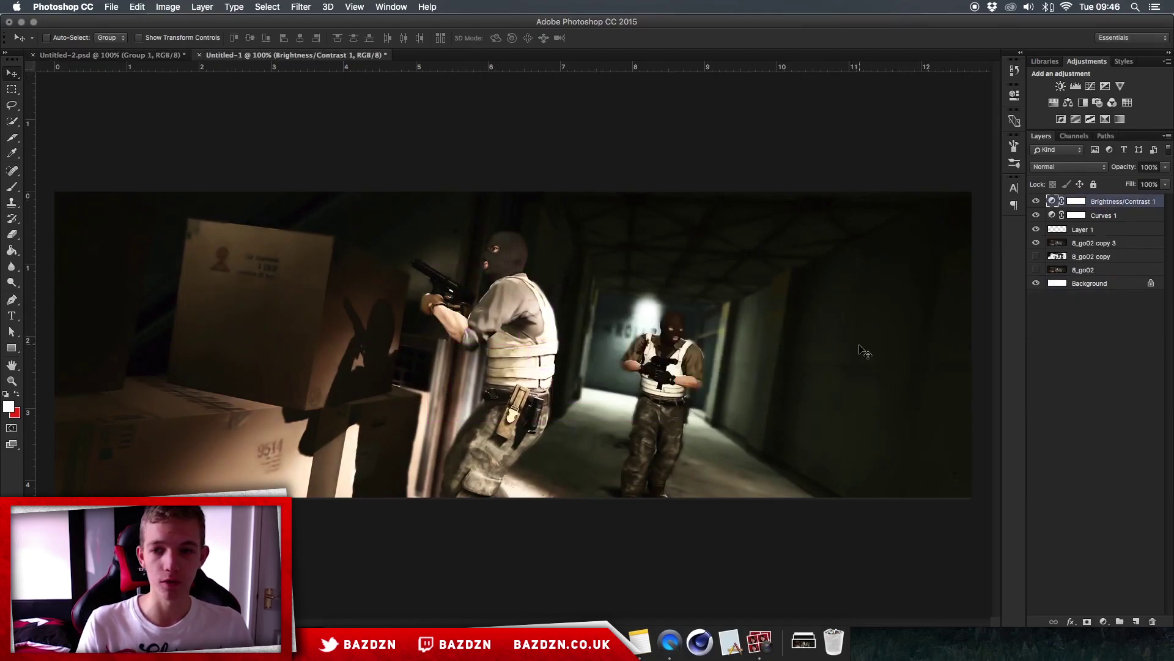
Step: Add the white word TEXT in Uni Sans Heavy Italic CAPS above Layer 1 and move it onto the corridor's right wall
left_click(1084, 243)
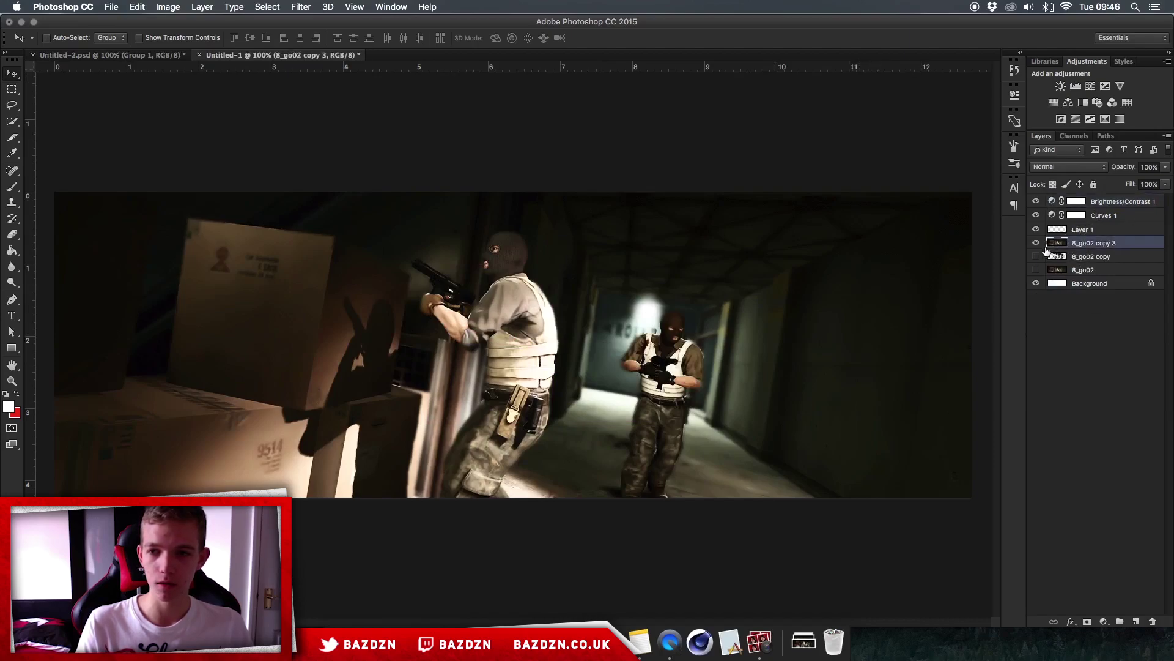
left_click(1098, 217)
left_click(1095, 231)
key("t")
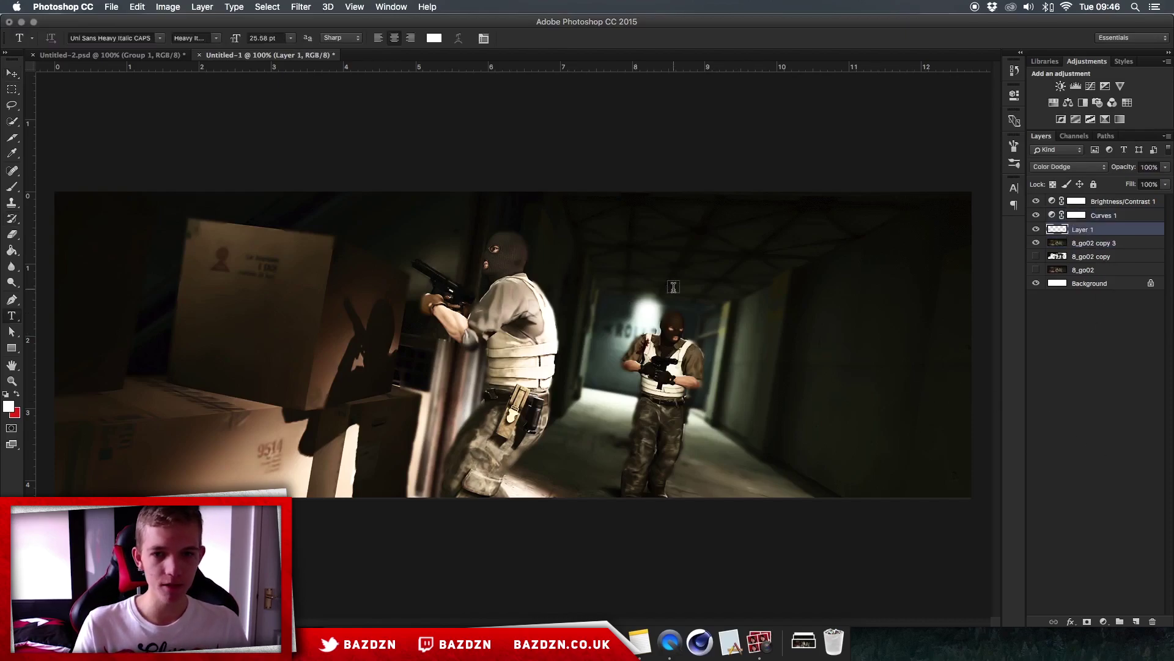
left_click(643, 280)
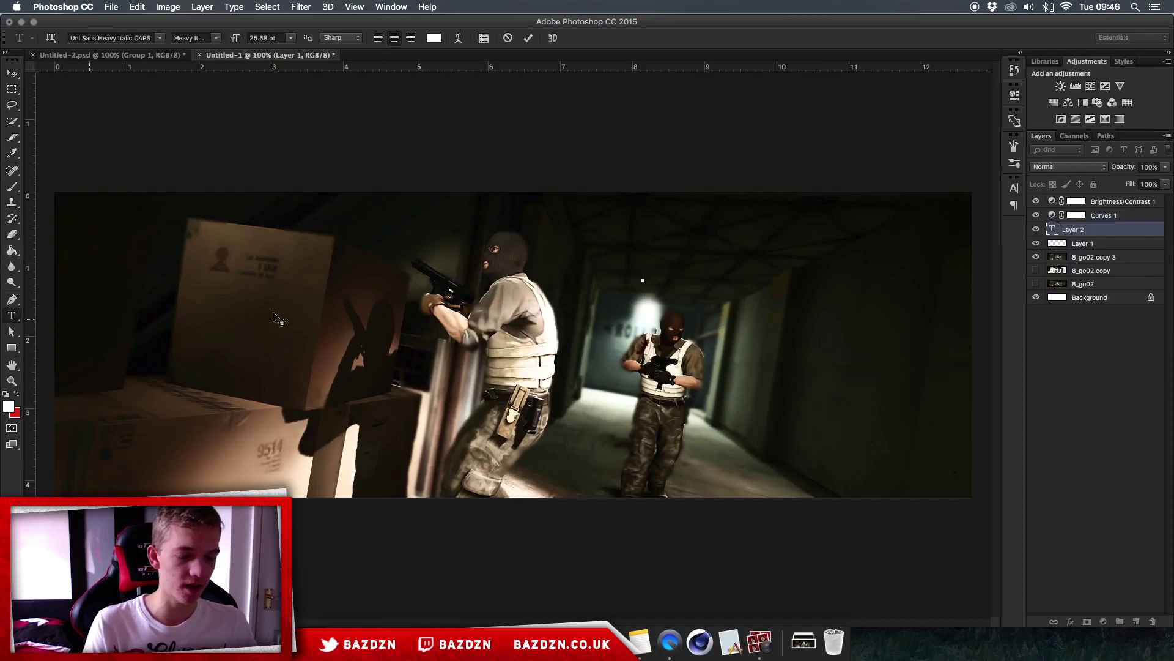
type("TEXT")
key("super+a")
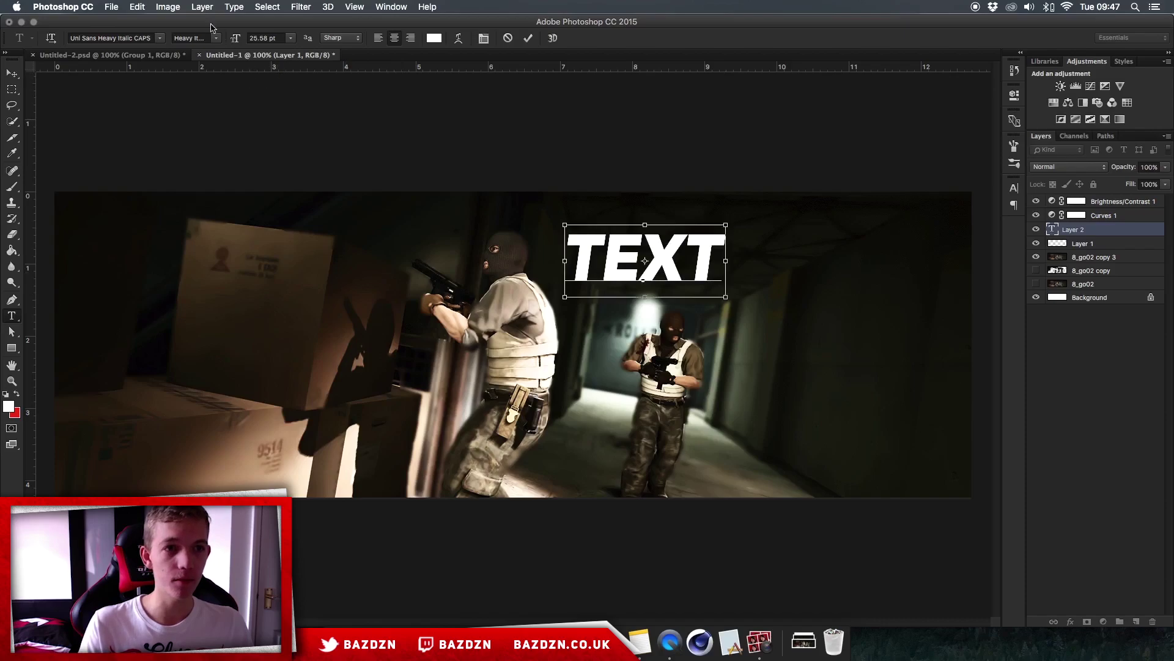
left_click(528, 38)
left_click(12, 73)
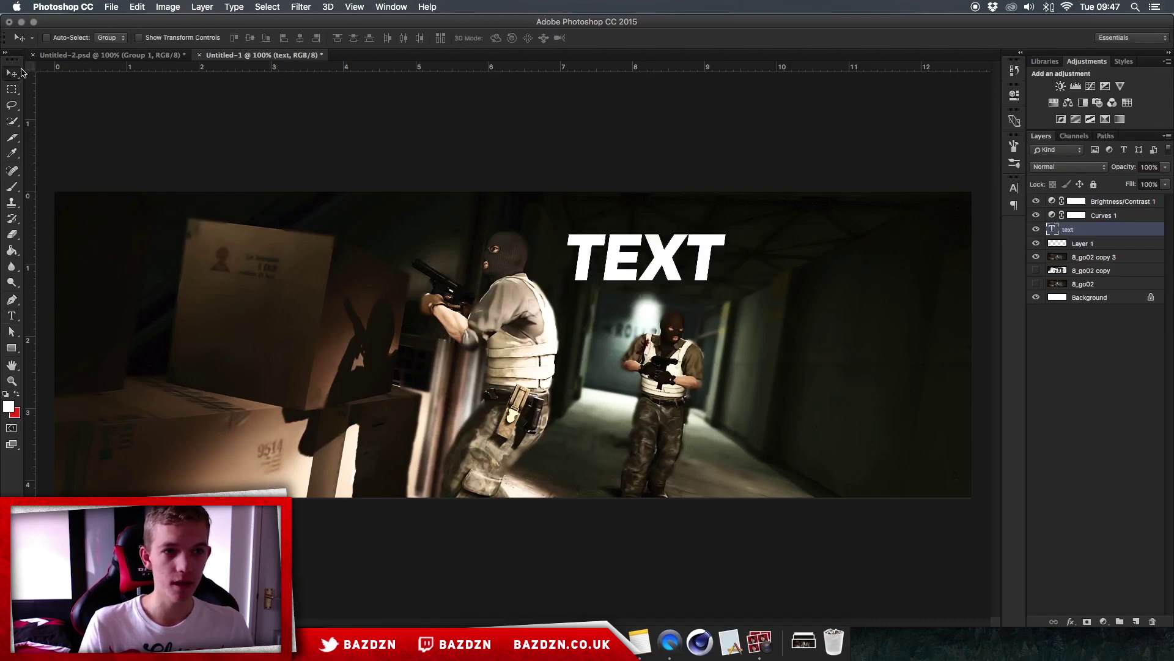
left_click_drag(653, 232, 817, 347)
Step: Rasterize the text layer and lay out a Perspective Warp plane around the word, ready for warping
left_click(137, 6)
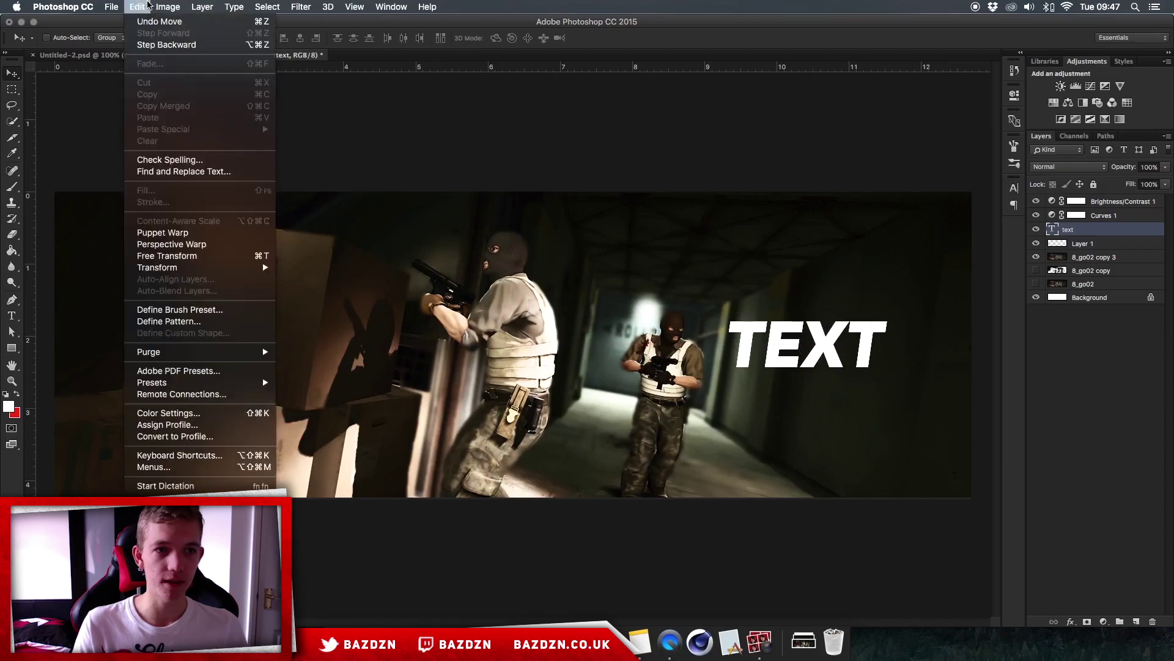
left_click(148, 5)
key("t")
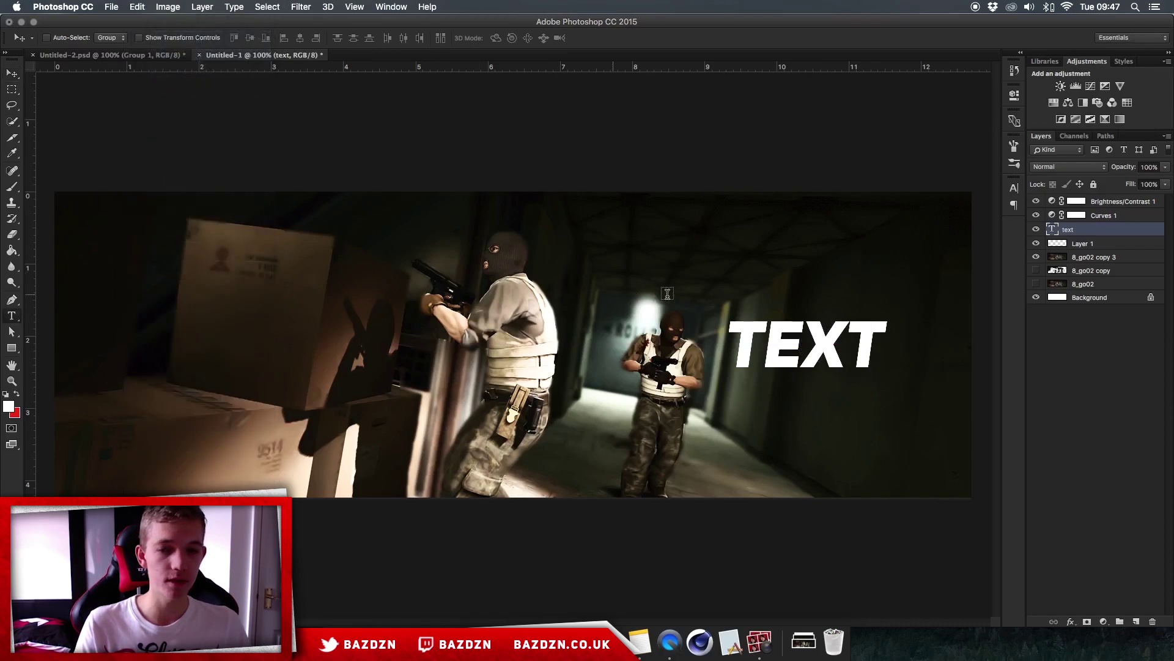
left_click(791, 346)
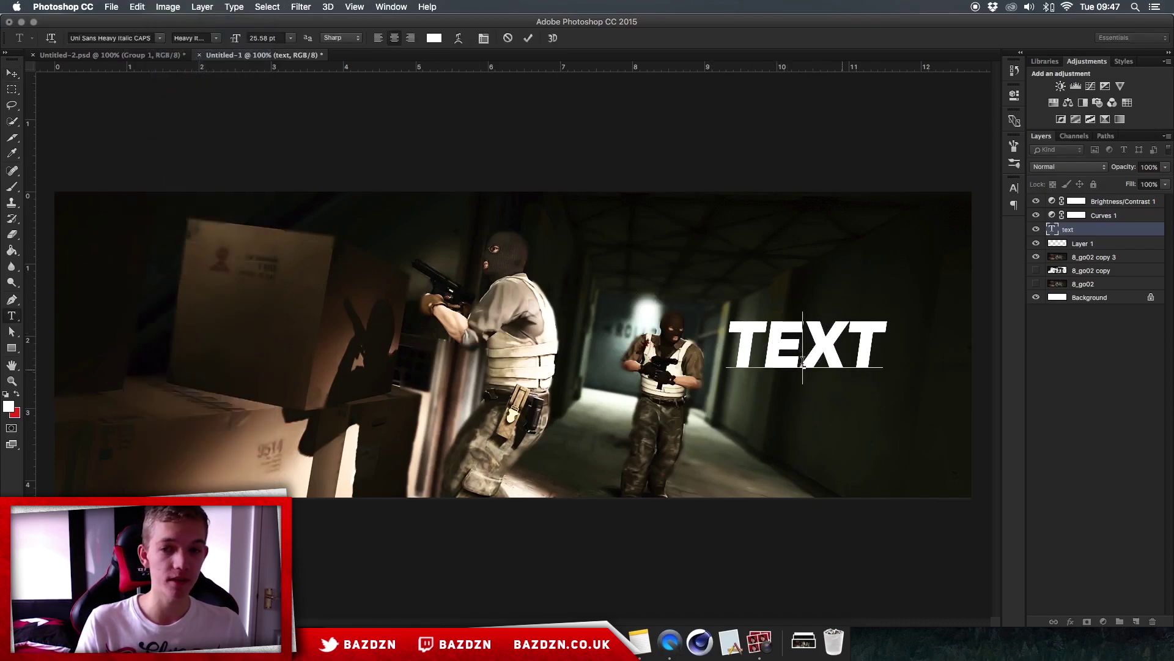
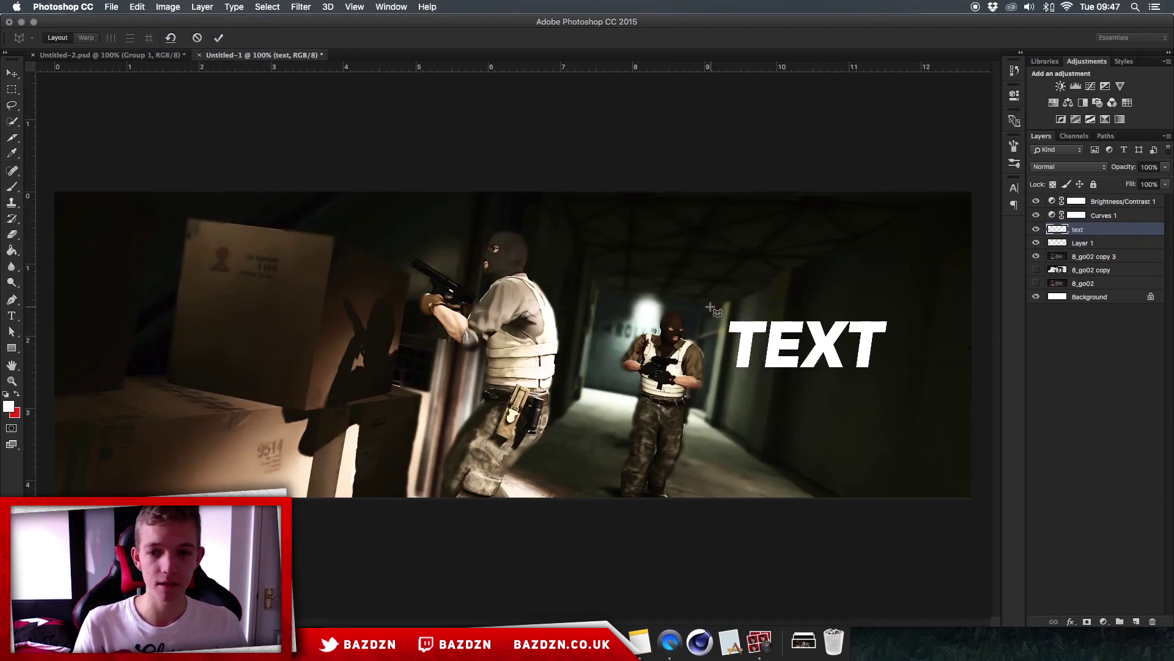
left_click_drag(681, 296, 932, 392)
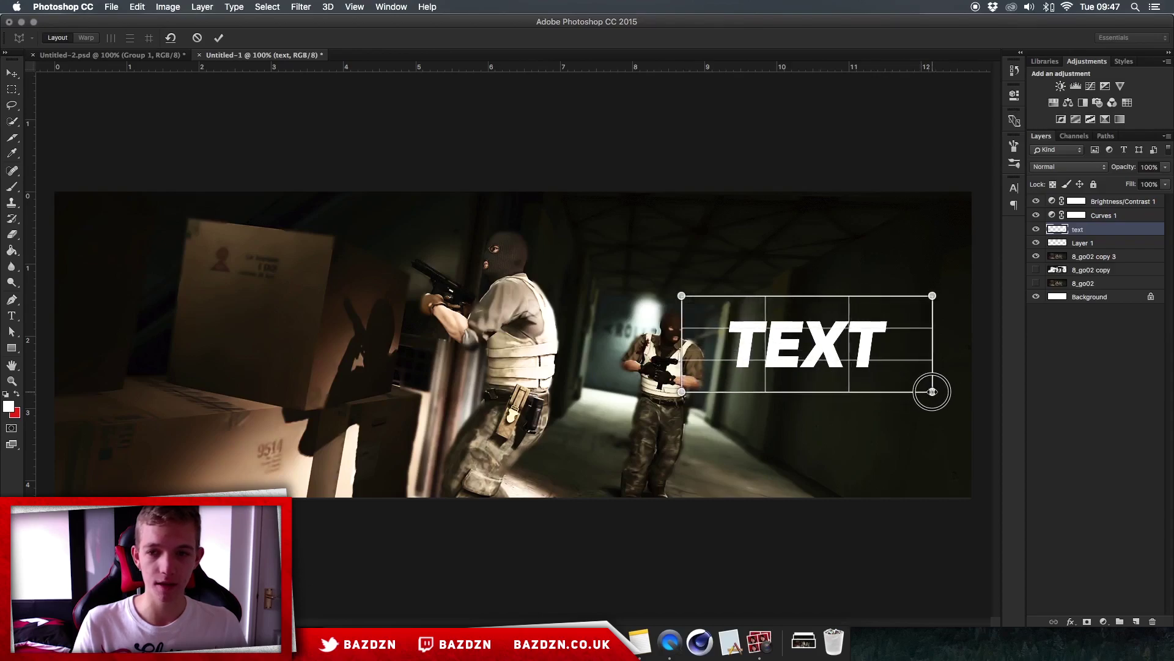
key("w")
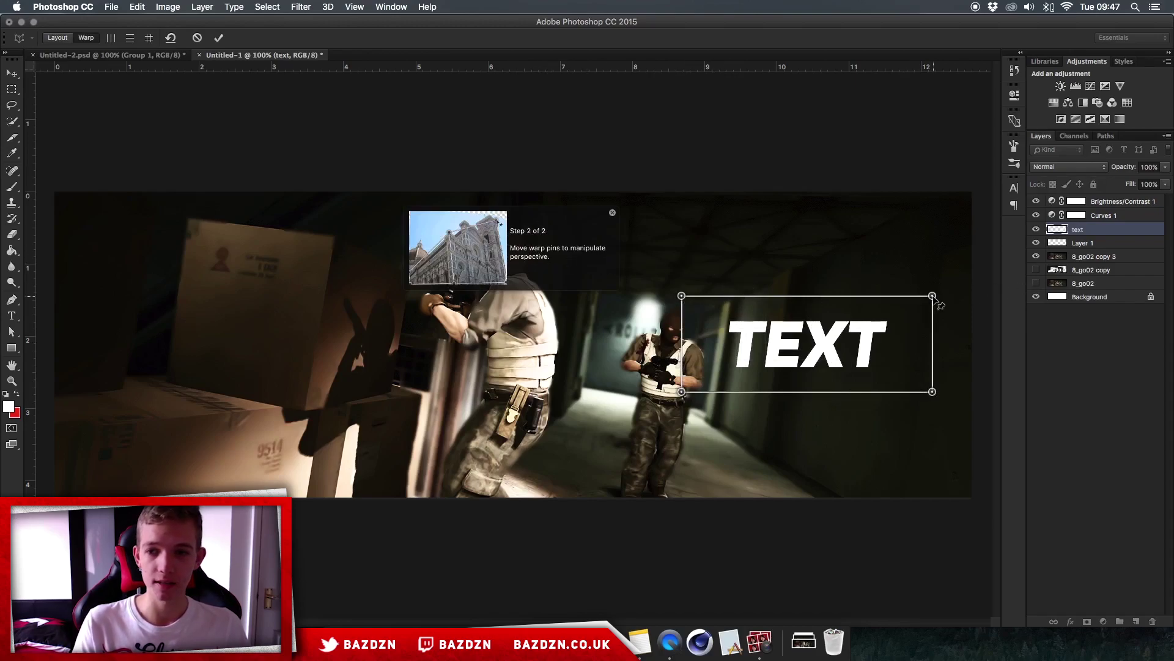
Step: Warp the plane's four corners so the word TEXT follows the perspective of the corridor's right wall, and apply the warp
left_click_drag(932, 296, 953, 249)
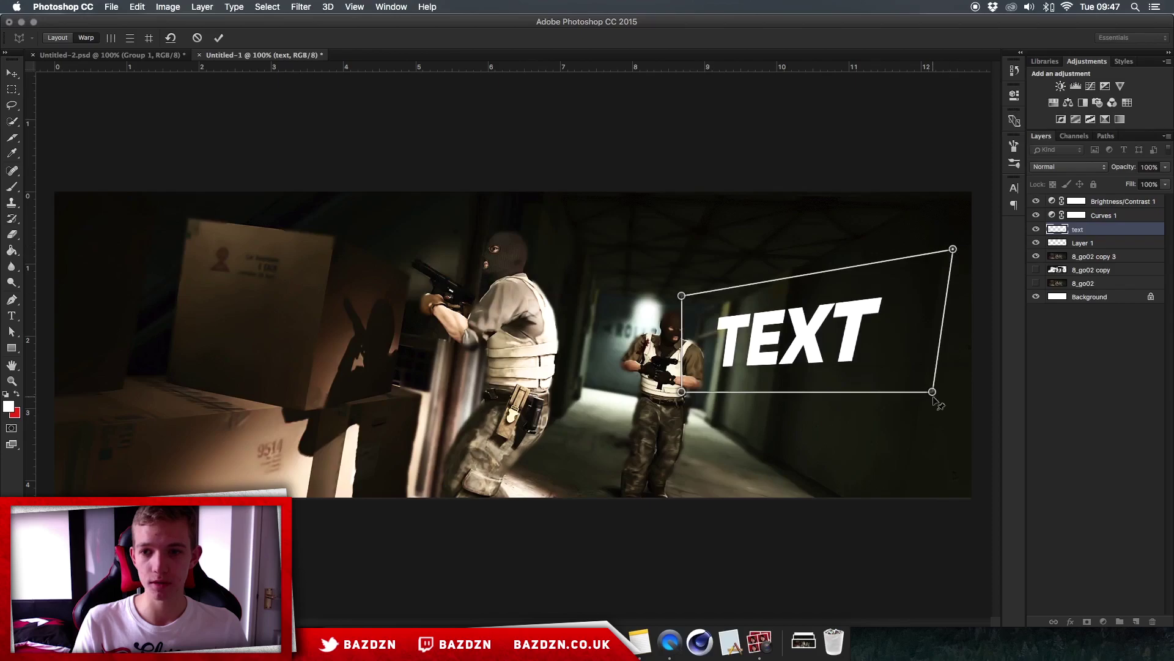
mouse_move(932, 392)
left_mouse_down()
mouse_move(970, 397)
mouse_move(952, 397)
left_mouse_up()
left_click_drag(682, 296, 823, 299)
left_click_drag(682, 392, 794, 371)
mouse_move(953, 396)
left_mouse_down()
mouse_move(964, 383)
mouse_move(962, 412)
mouse_move(970, 398)
mouse_move(956, 396)
left_mouse_up()
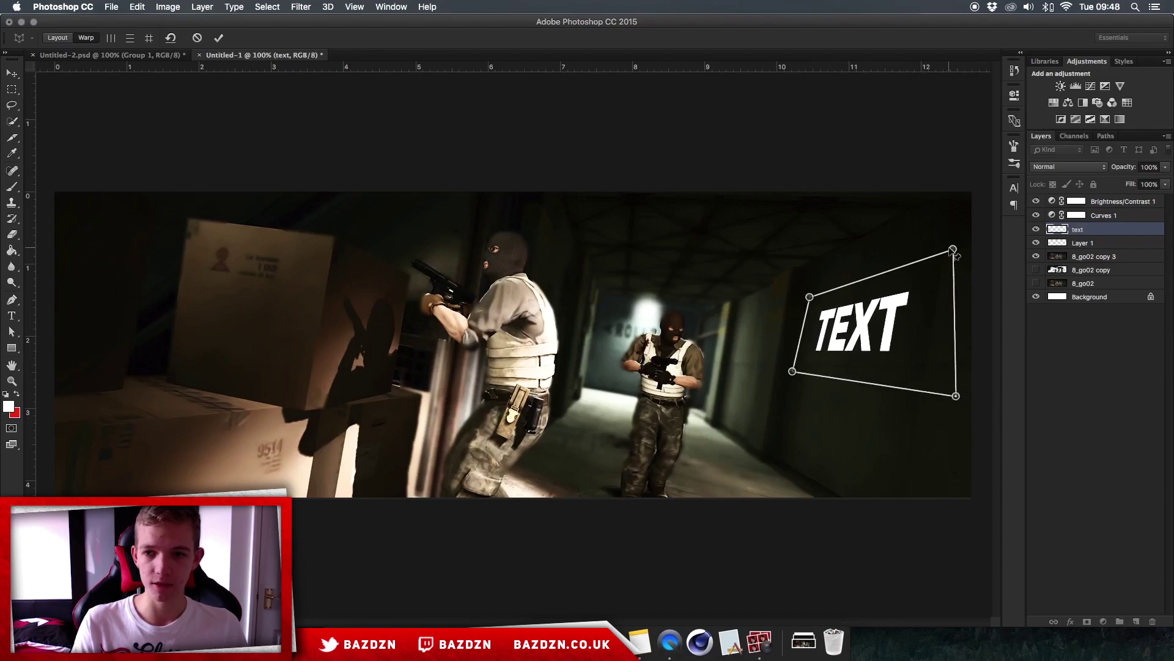
mouse_move(953, 249)
left_mouse_down()
mouse_move(934, 249)
mouse_move(957, 270)
mouse_move(944, 270)
left_mouse_up()
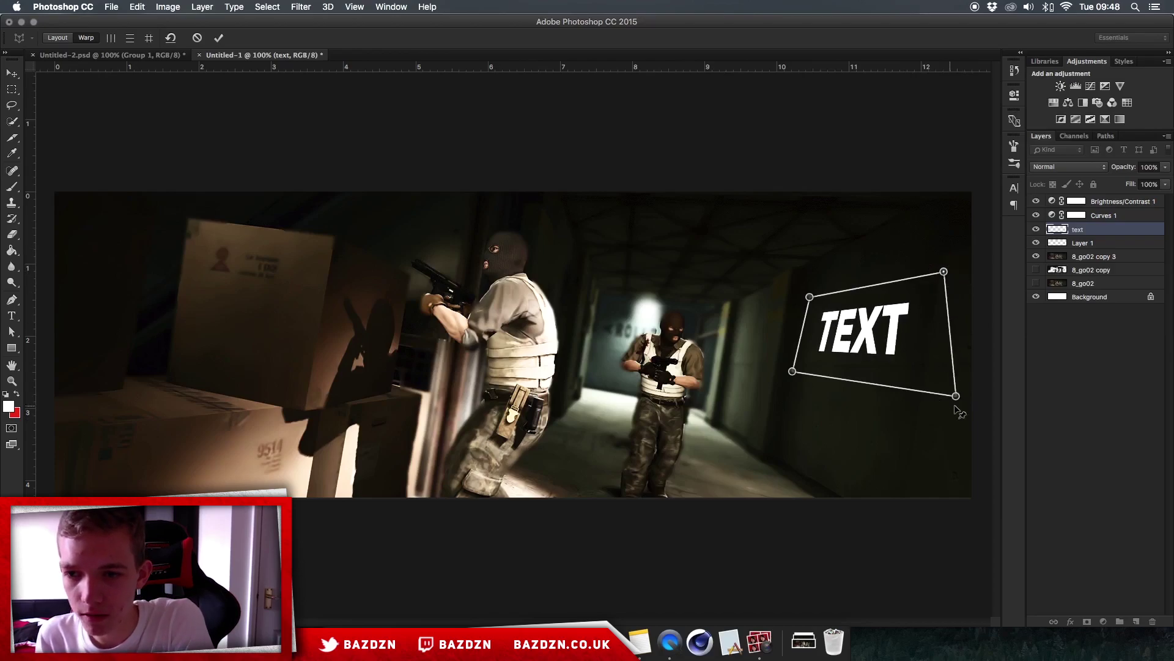
left_click_drag(956, 395, 922, 399)
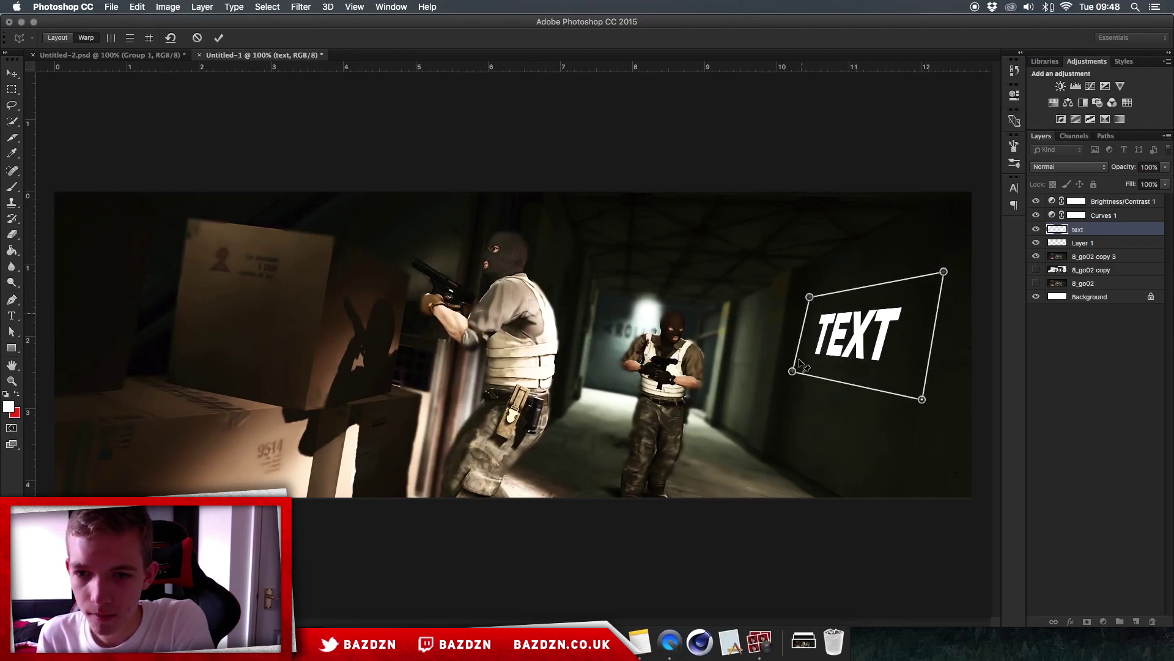
mouse_move(792, 372)
left_mouse_down()
mouse_move(808, 371)
mouse_move(796, 378)
left_mouse_up()
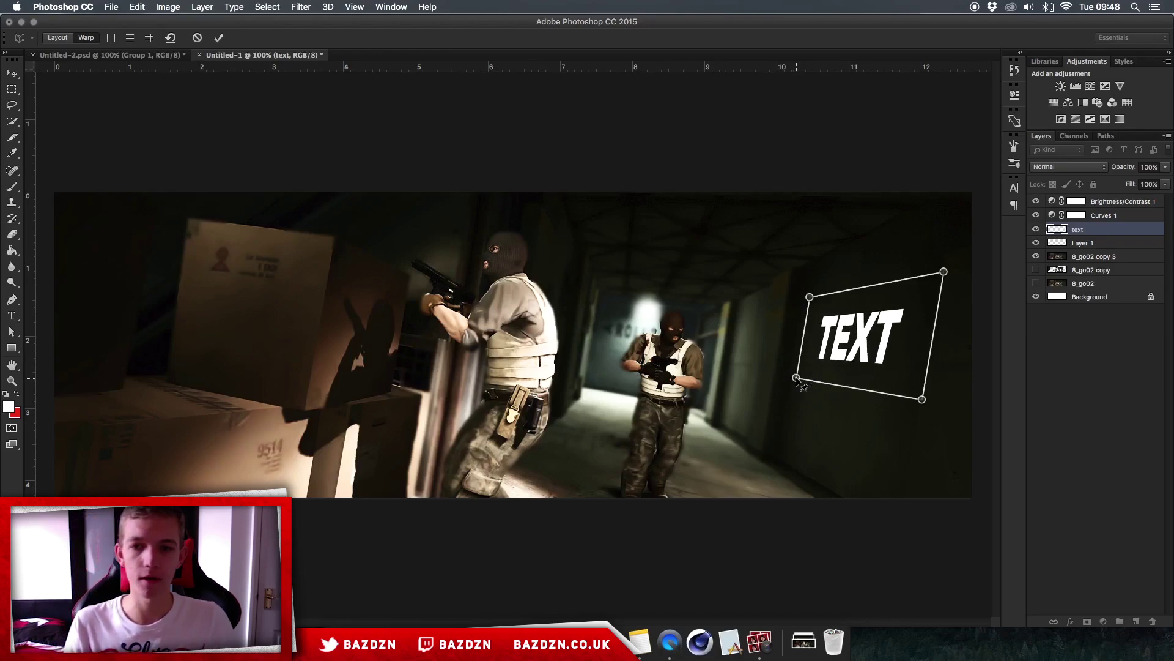
key("Return")
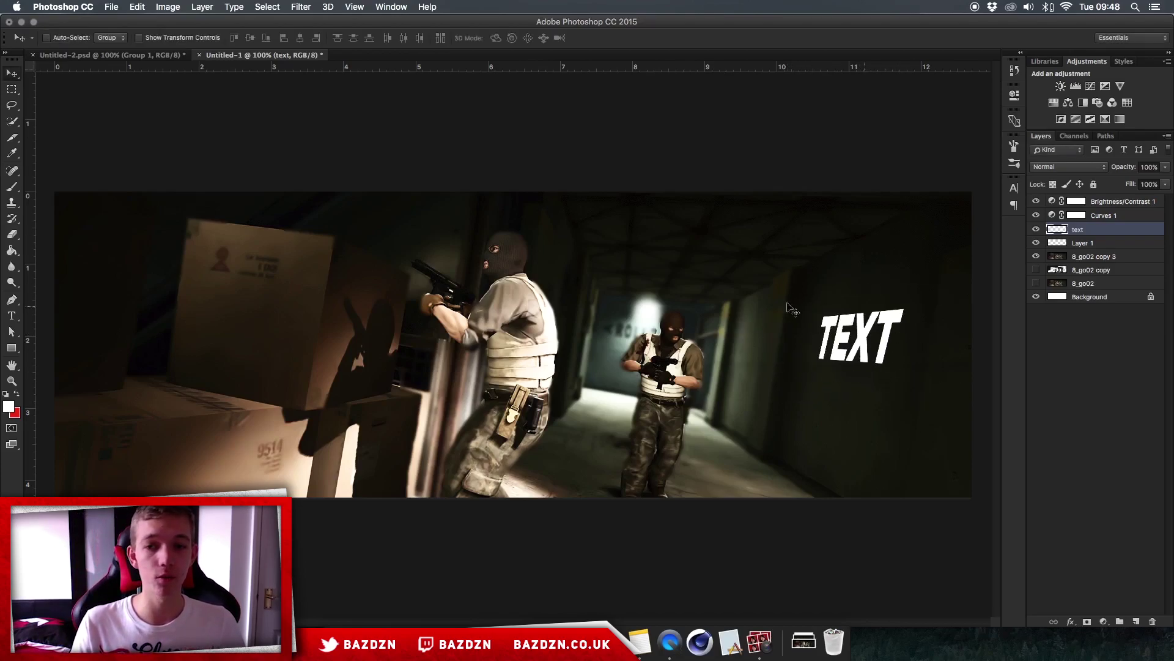
Step: Enable the Gradient Overlay and Drop Shadow layer styles on the warped text layer
double_click(1109, 231)
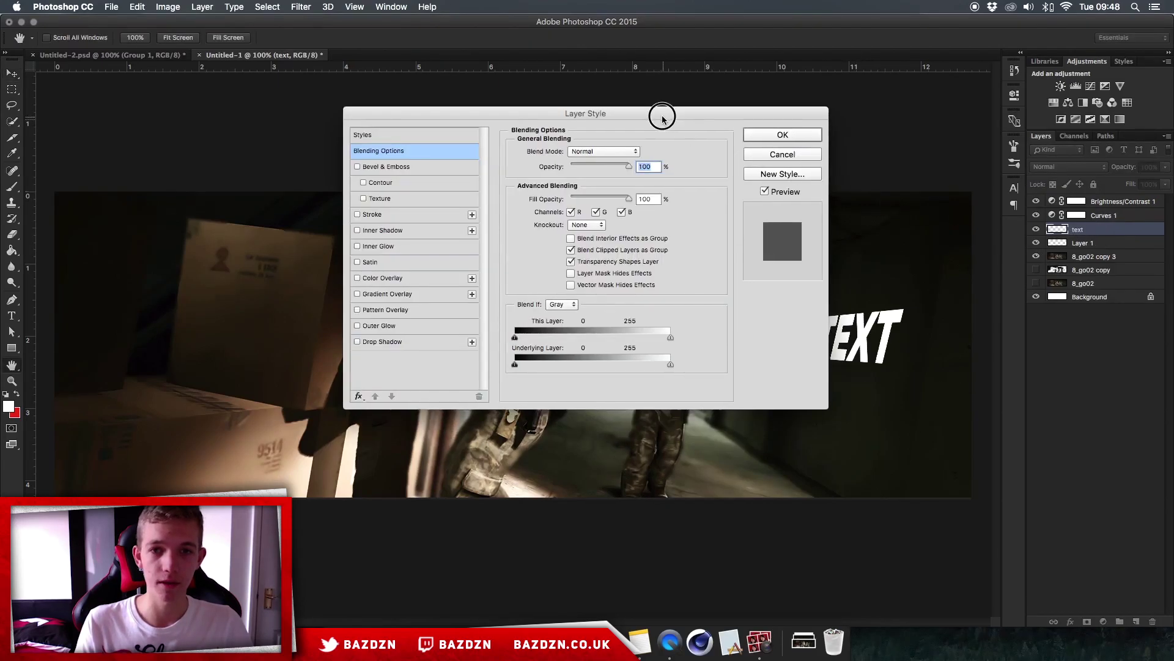
left_click_drag(663, 113, 490, 126)
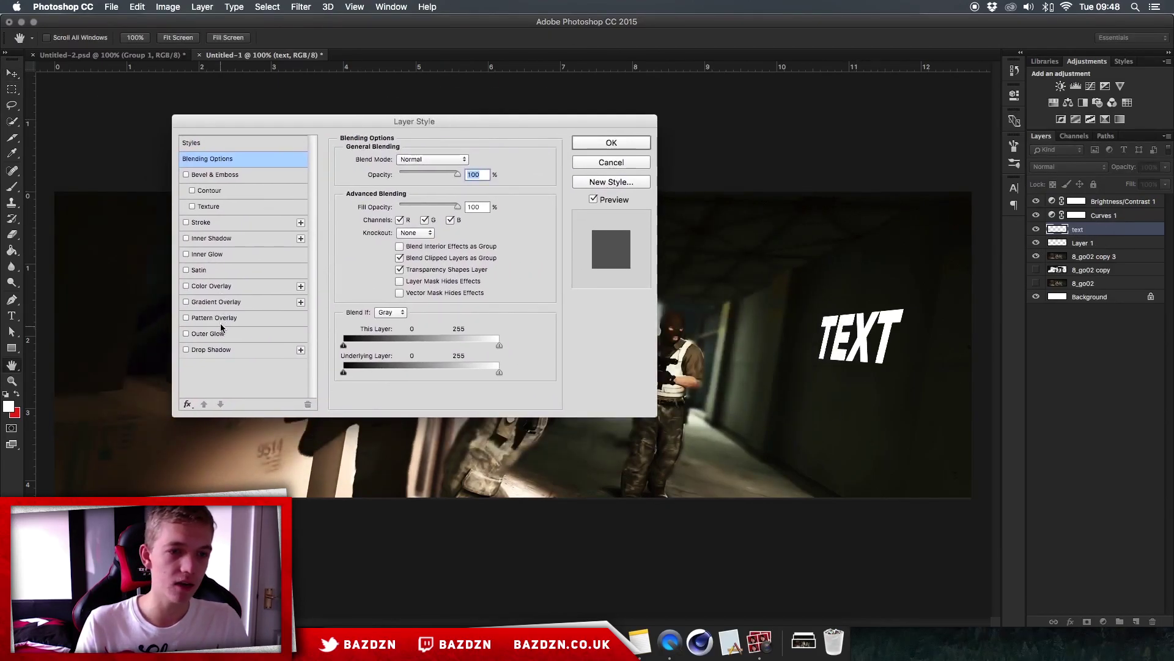
left_click(222, 302)
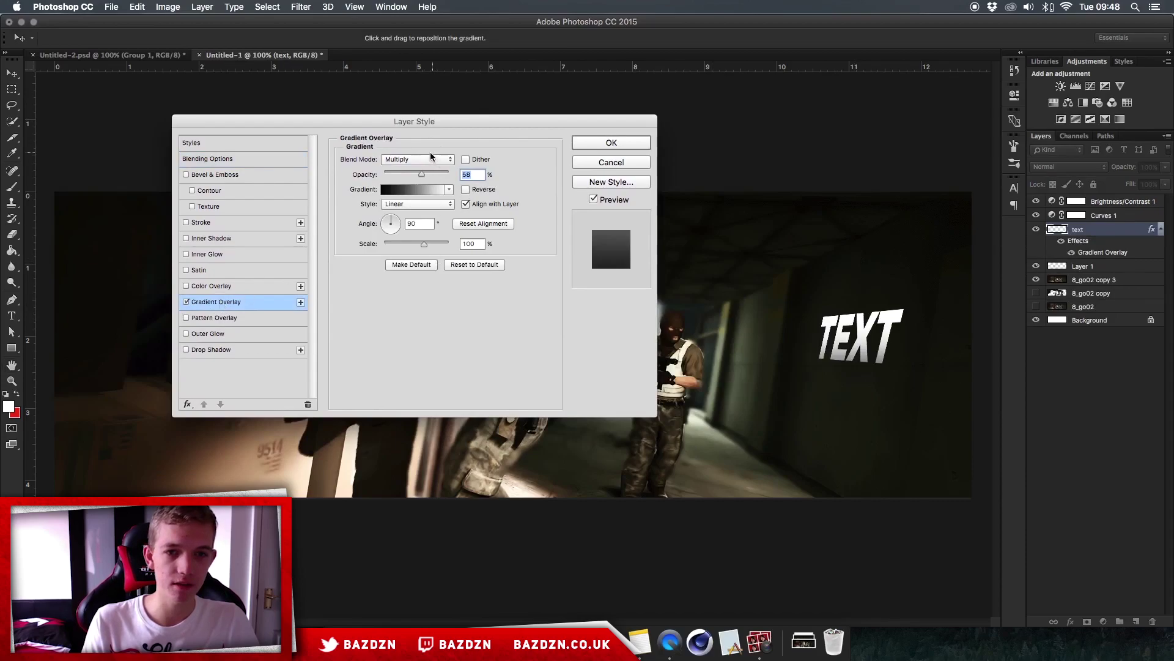
left_click(239, 351)
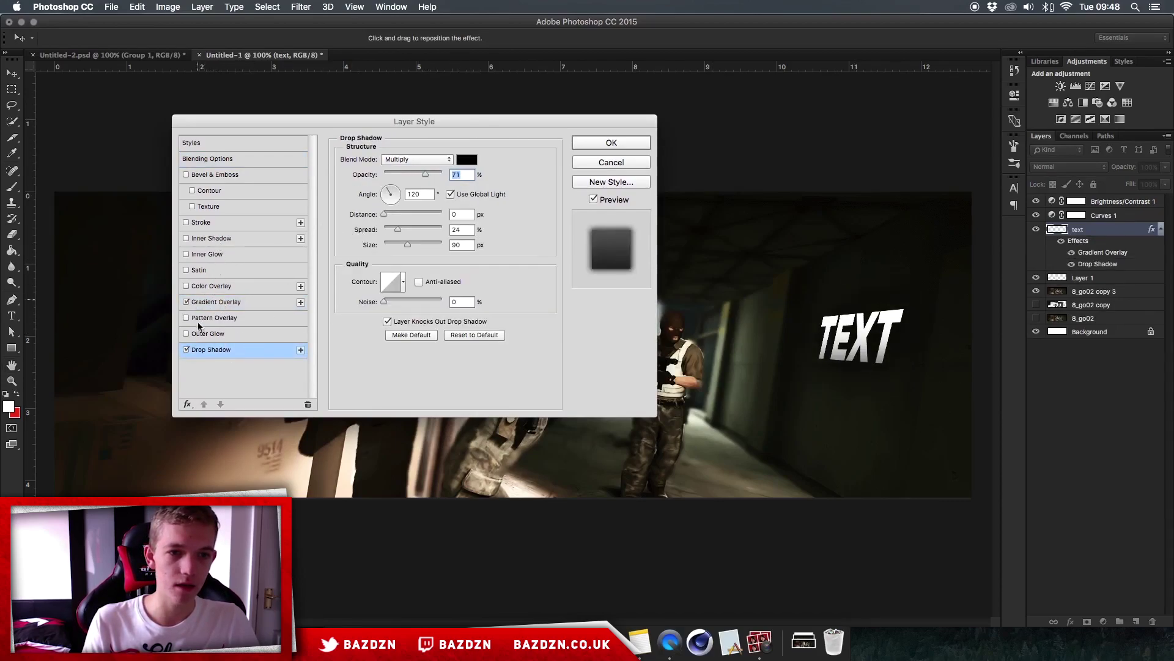
Step: Set the text's Gradient Overlay to Multiply with the black-to-white gradient and an opacity of 59%
left_click(224, 302)
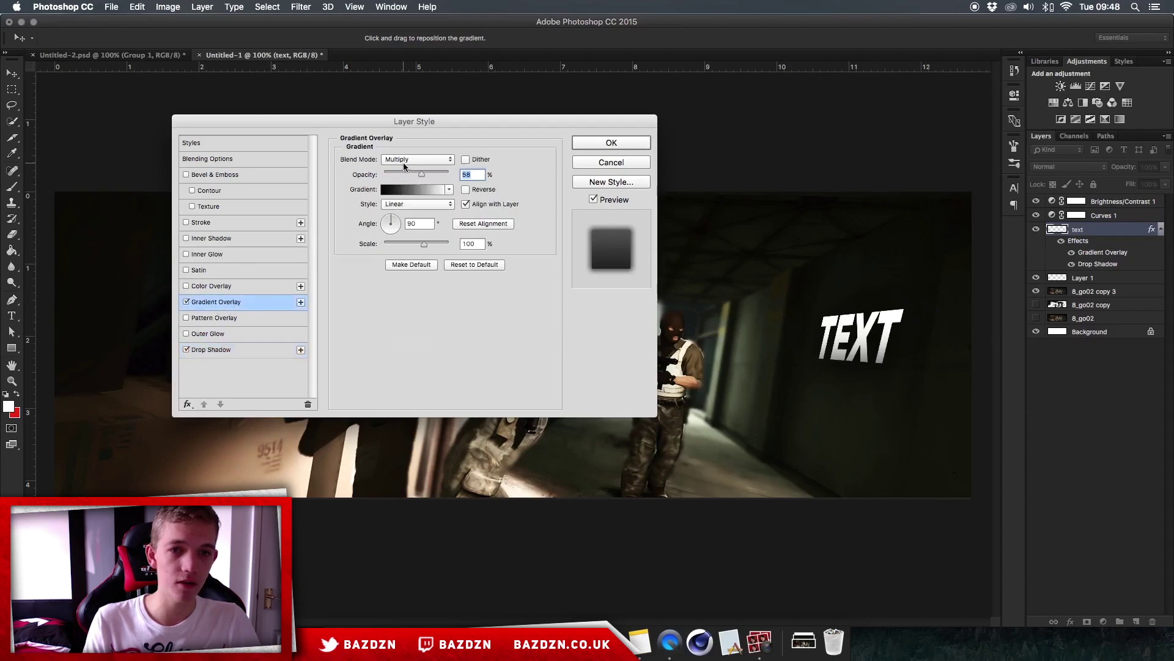
left_click(412, 159)
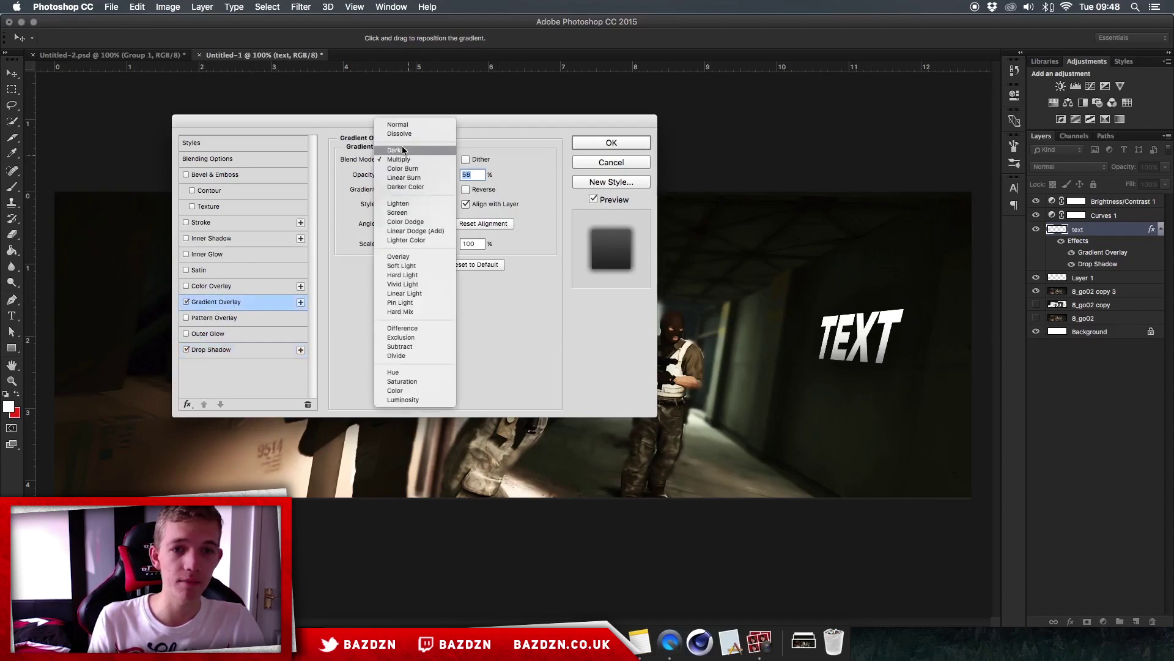
left_click(400, 160)
left_click(431, 190)
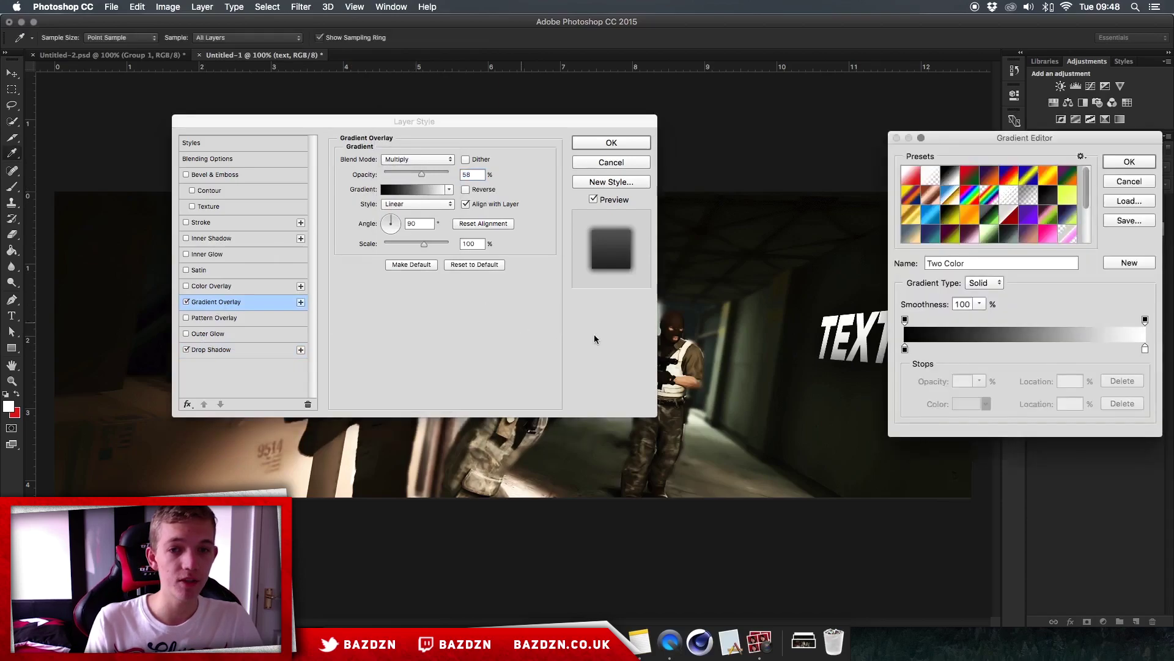
left_click(951, 178)
left_click(1125, 162)
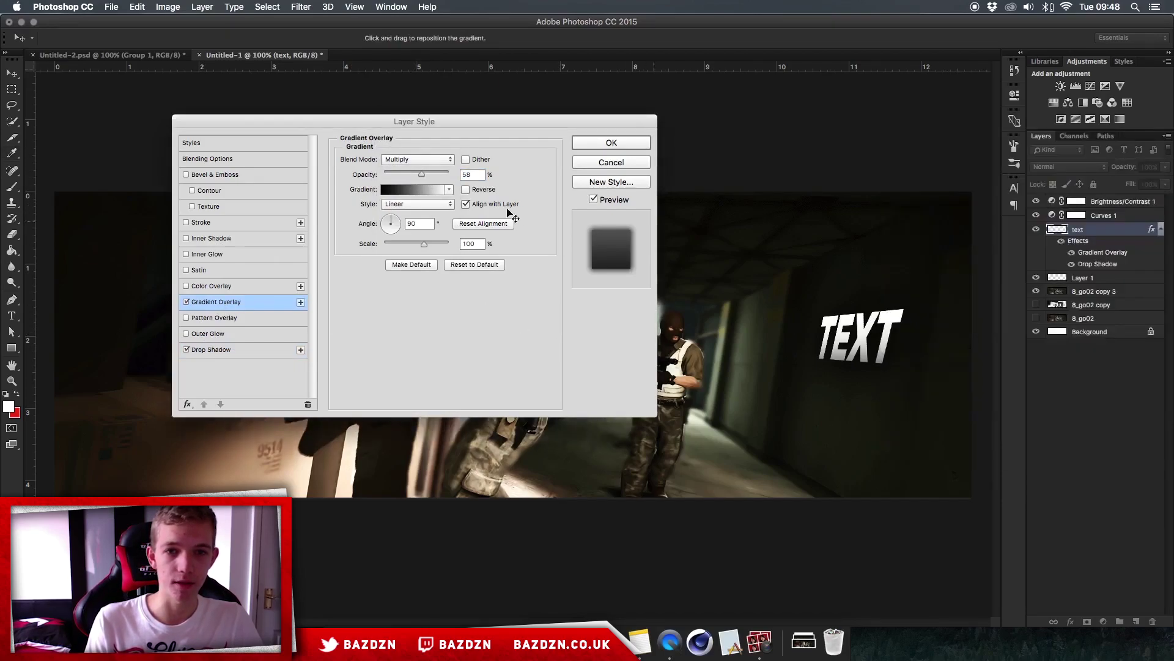
mouse_move(424, 173)
left_mouse_down()
mouse_move(498, 173)
mouse_move(422, 175)
left_mouse_up()
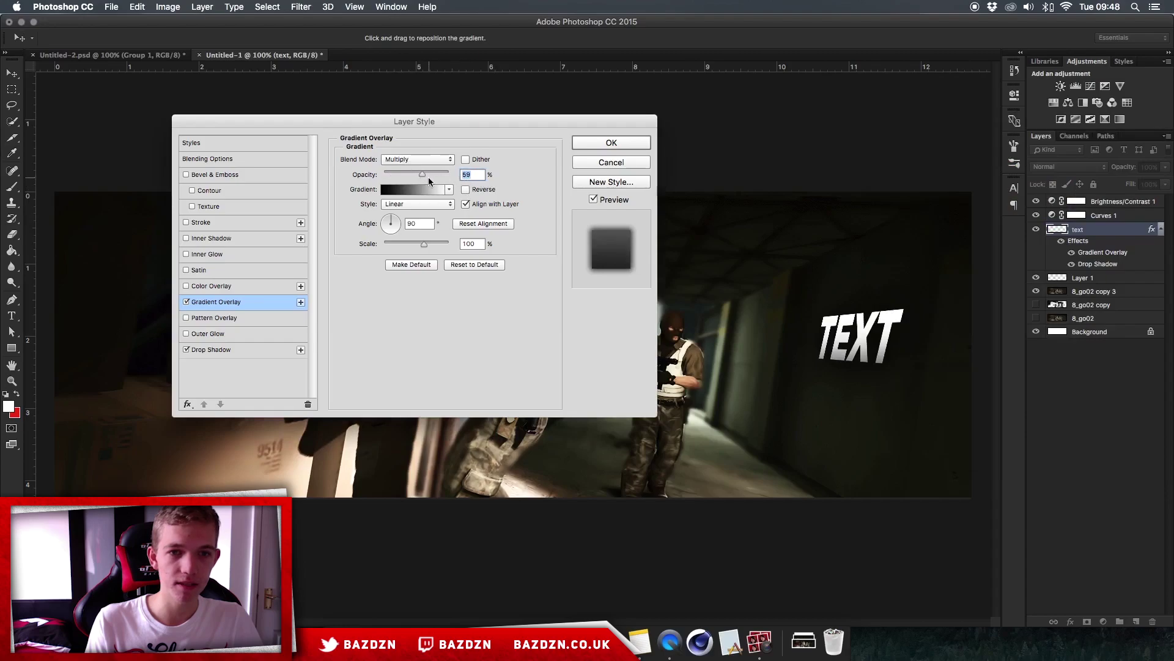
Step: Set the text's Drop Shadow size to 46 px and apply the layer styles
left_click(233, 347)
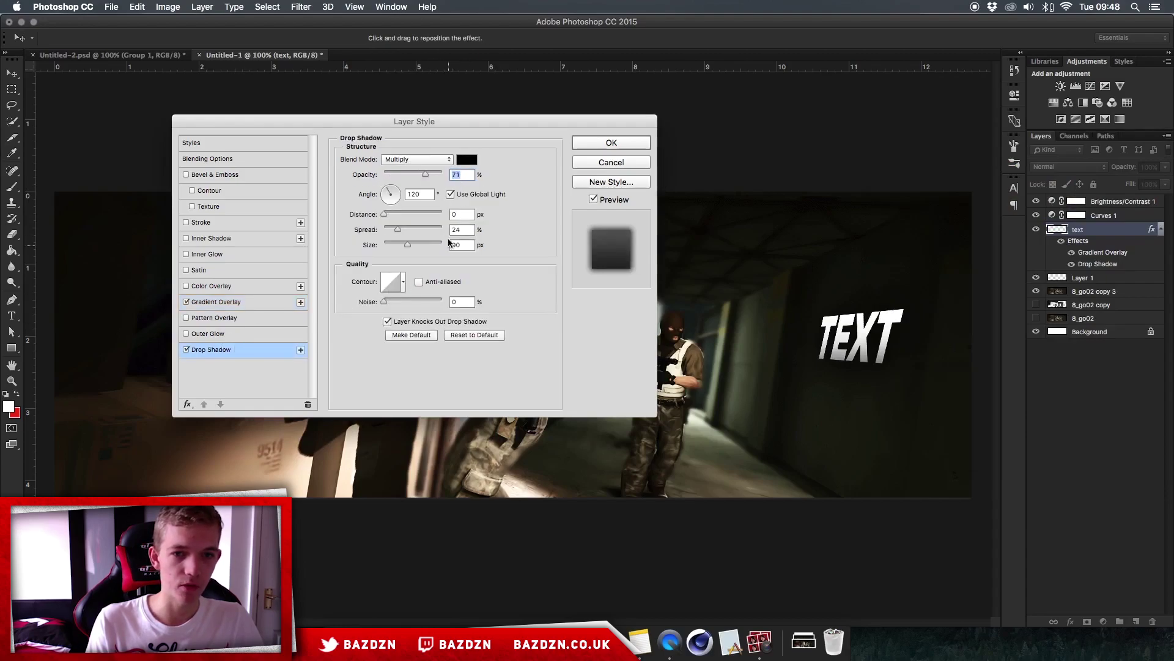
left_click_drag(403, 241, 398, 243)
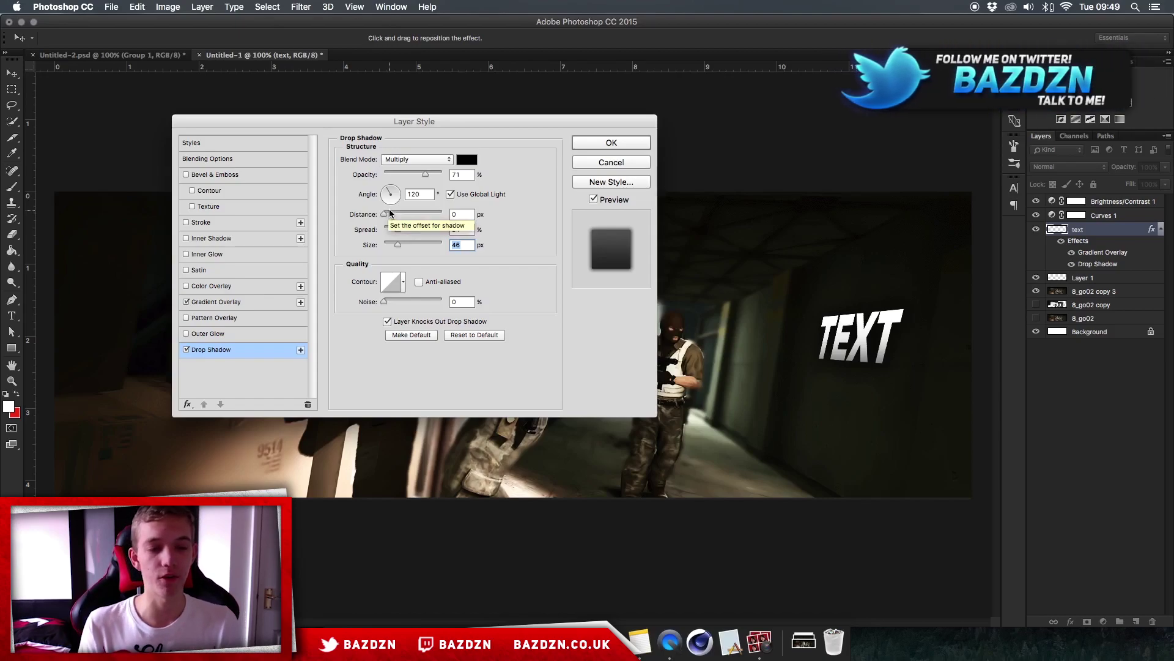
left_click(630, 145)
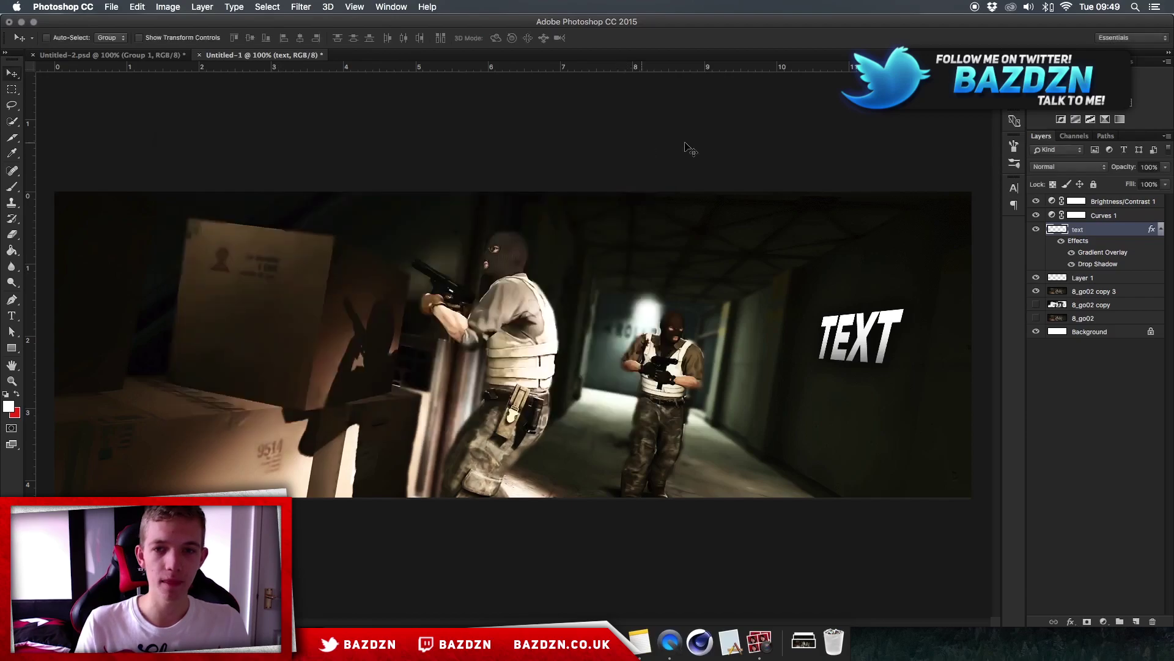
Step: Change the wall text's blend mode to Overlay and nudge the word slightly to the left along the wall
left_click(1059, 174)
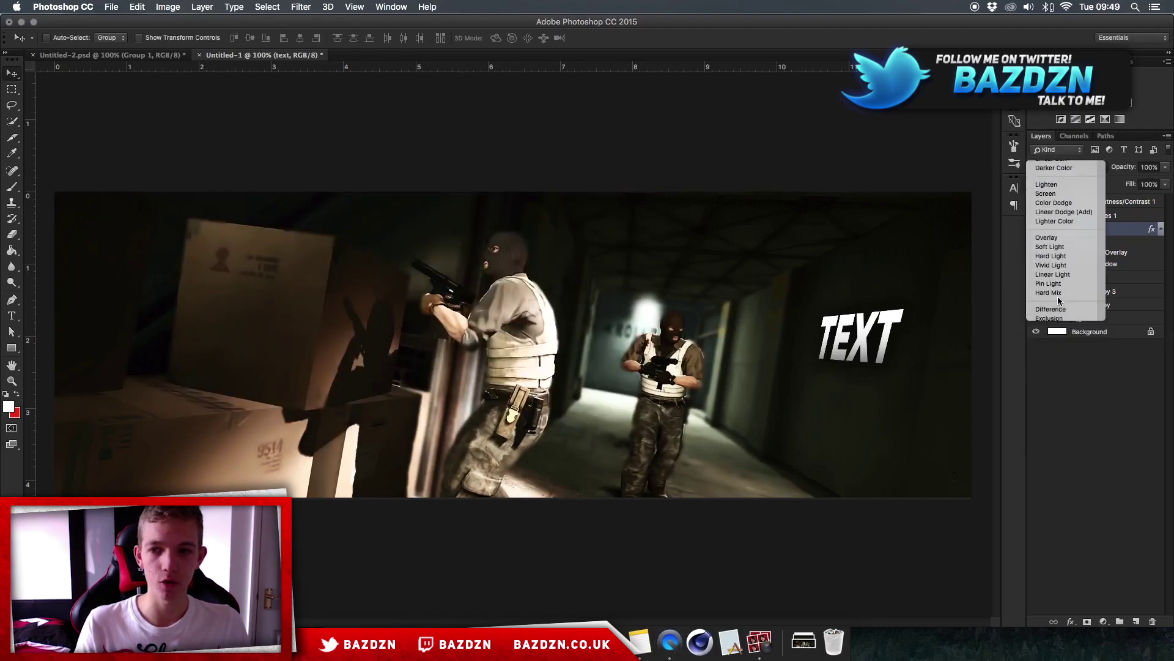
left_click(1047, 238)
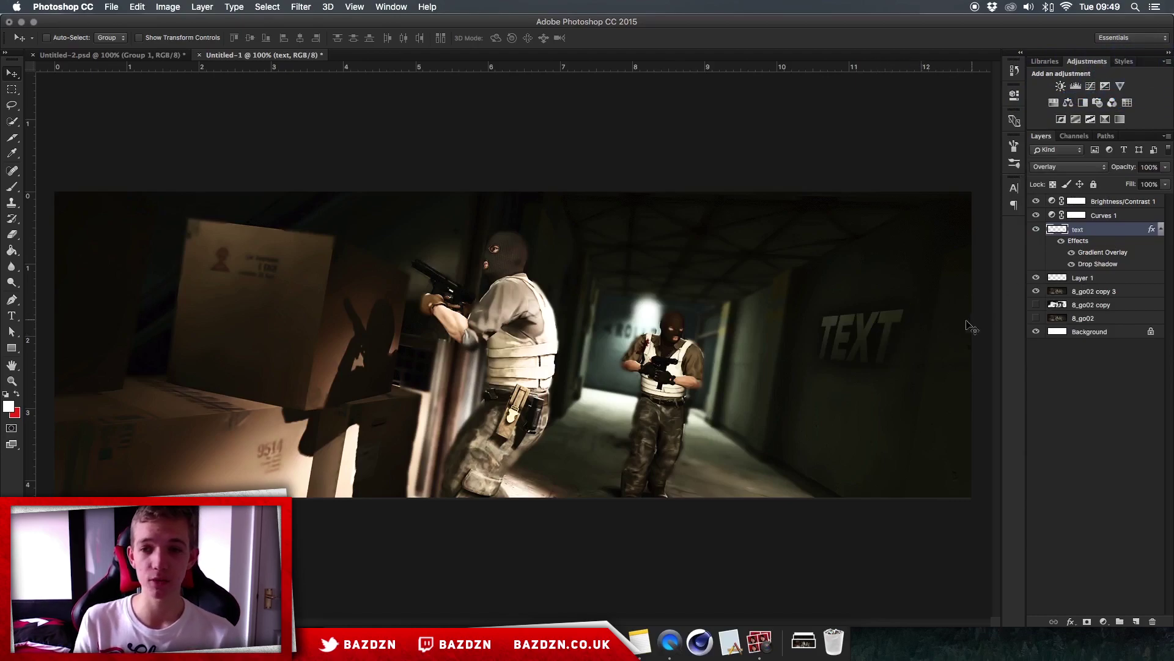
mouse_move(886, 329)
left_mouse_down()
mouse_move(896, 325)
mouse_move(887, 331)
left_mouse_up()
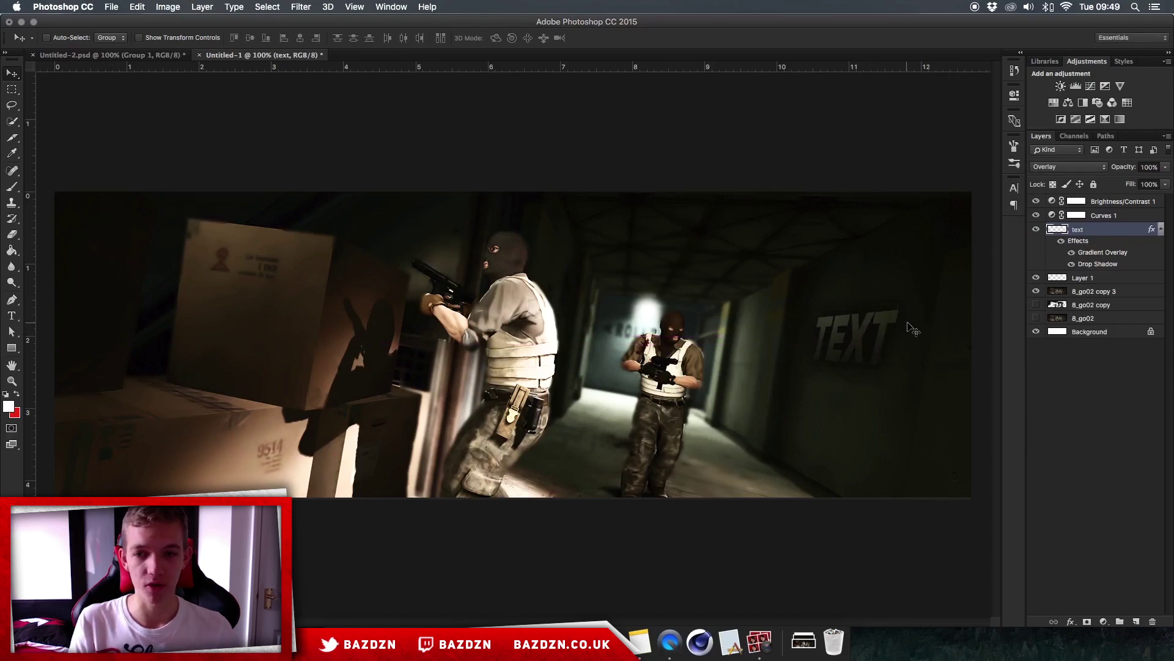
Step: Rotate the wall text by about -2.24 degrees with Free Transform and apply the transformation
key("ctrl+t")
left_click_drag(952, 329, 952, 325)
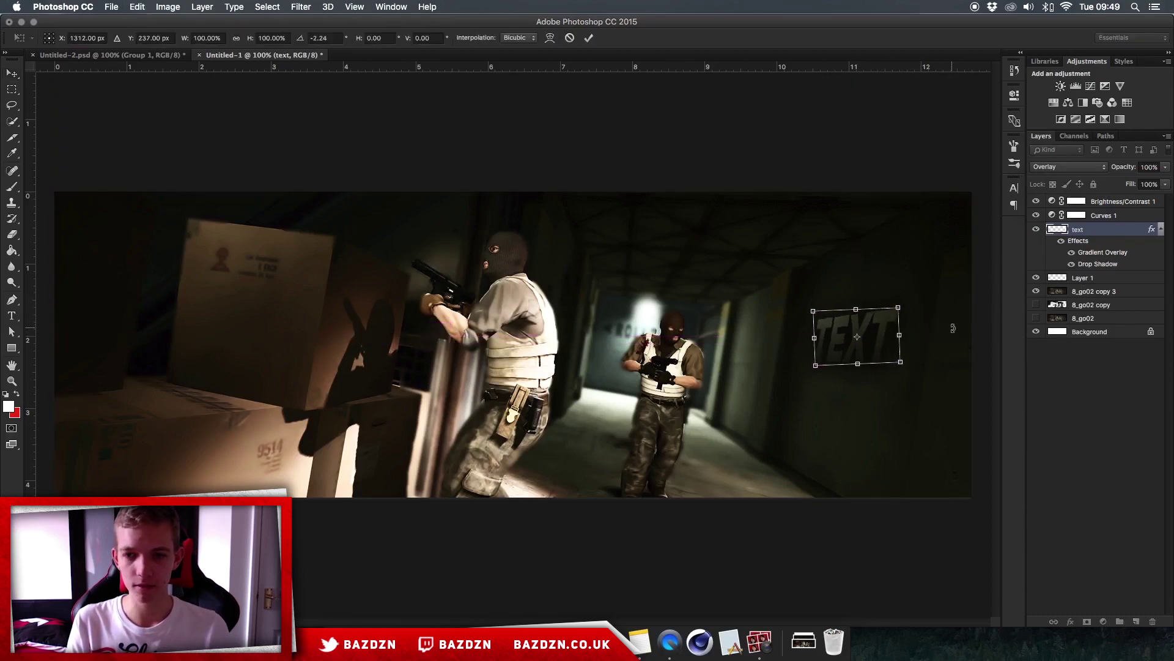
key("Return")
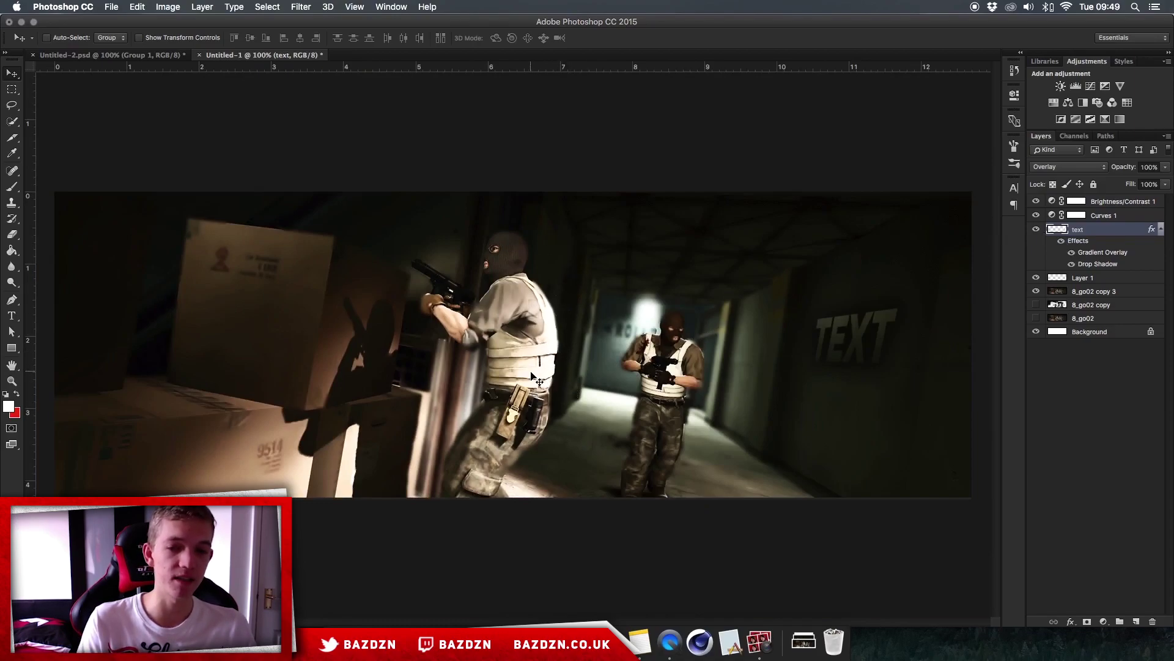
left_click(602, 362)
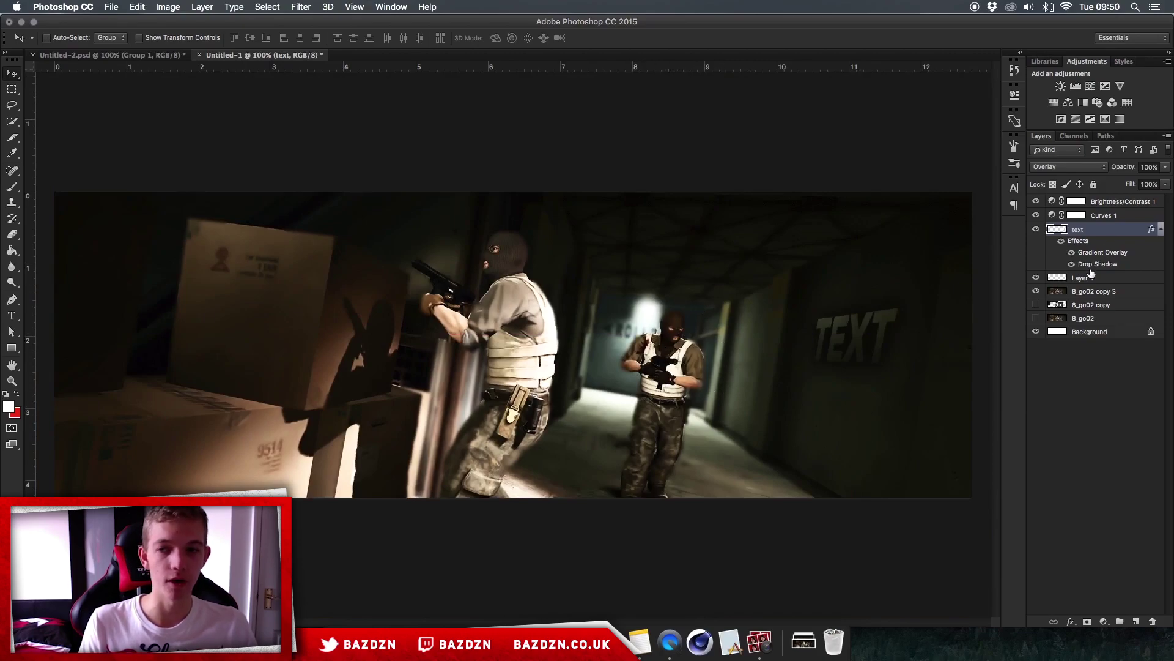
Step: Add a second white word TEXT directly above the 8_go02 copy 3 layer and move it to the corridor's upper right
left_click(1095, 292)
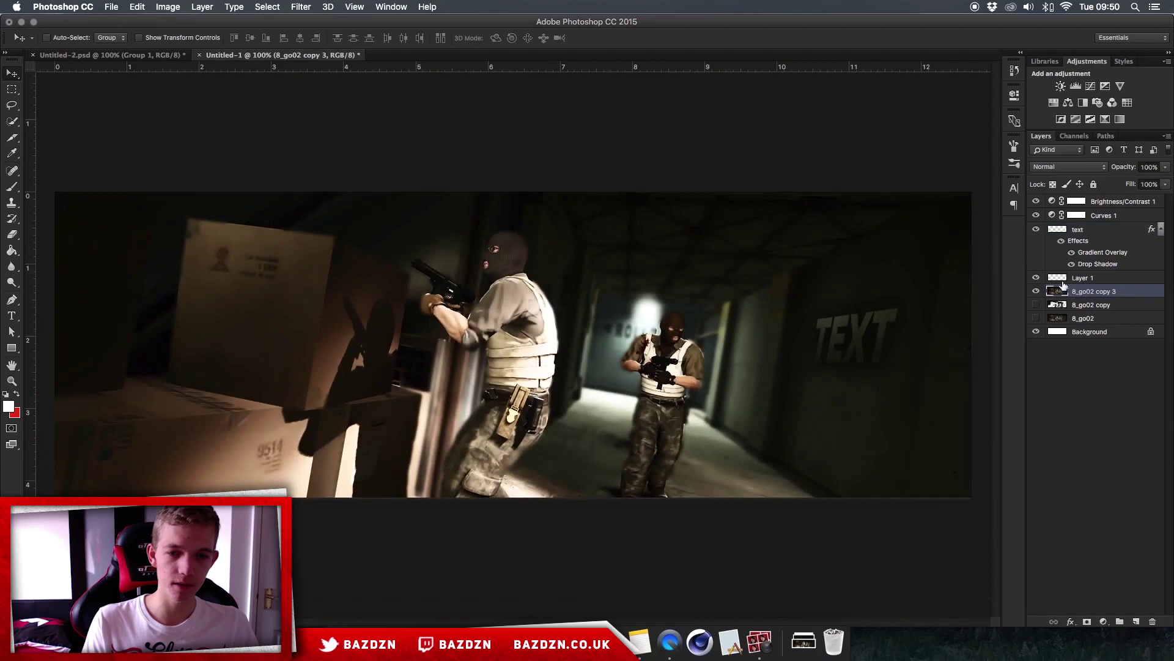
key("t")
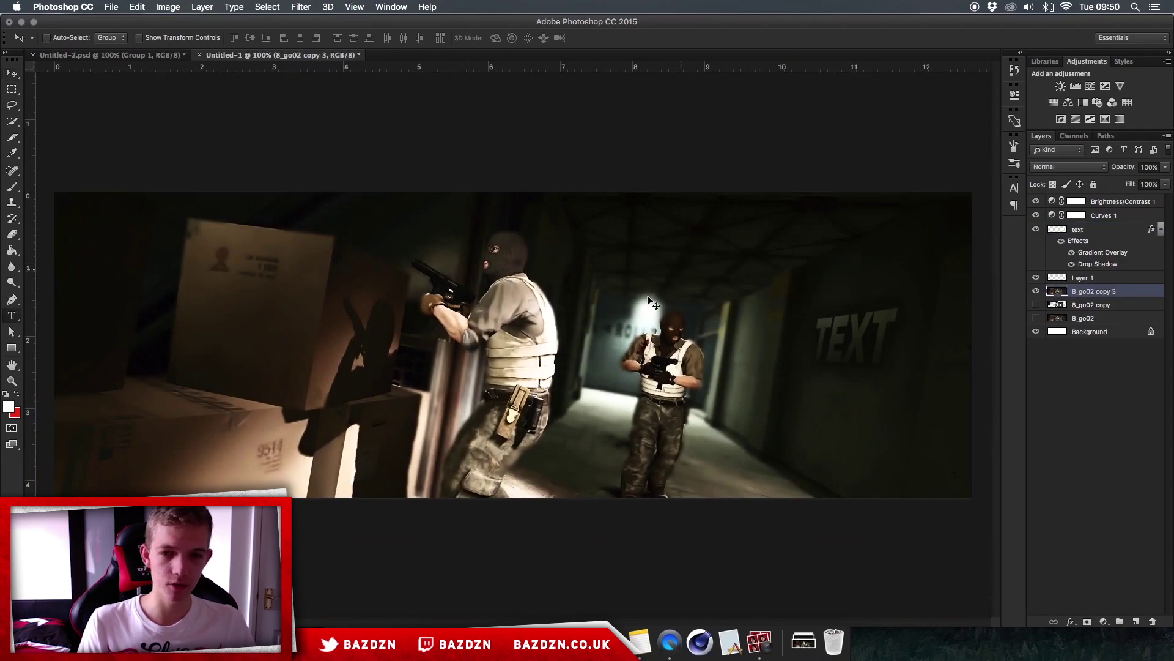
left_click(597, 313)
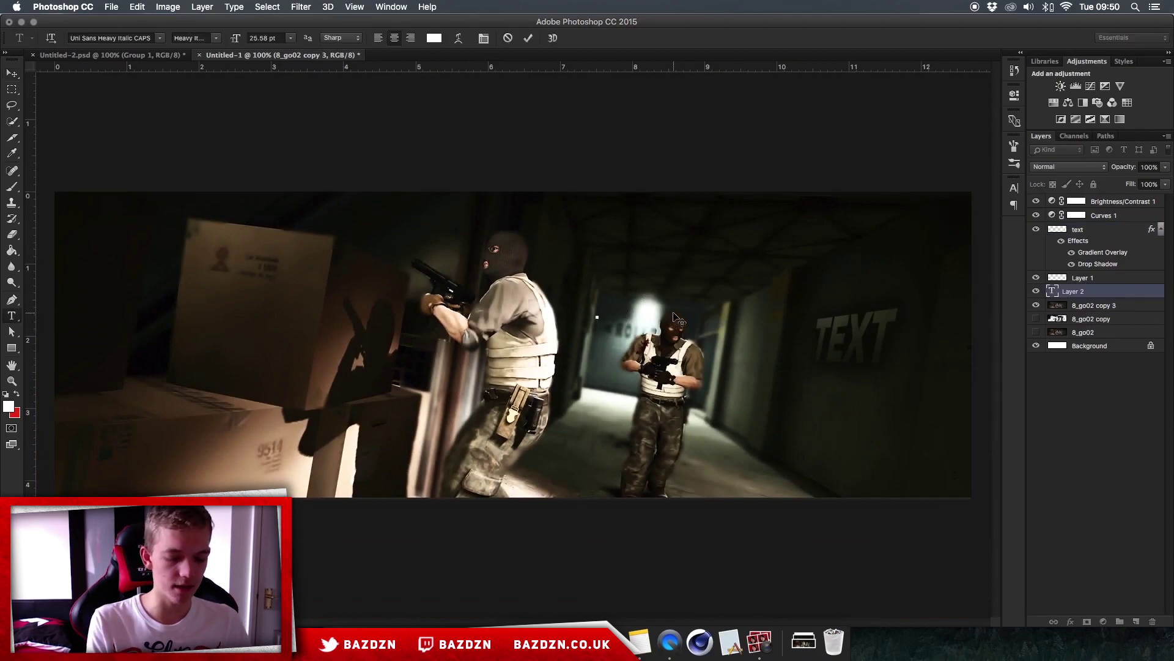
type("text")
left_click(528, 38)
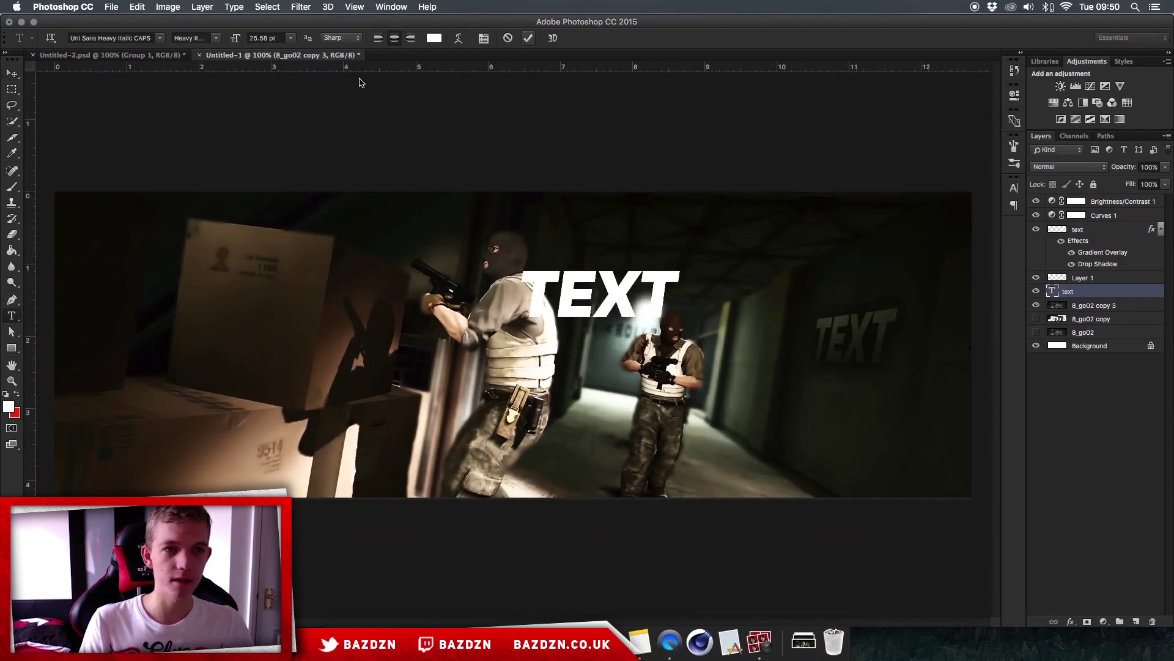
key("v")
left_click_drag(560, 281, 802, 234)
Step: Lasso the front soldier's torso along his back edge on 8_go02 copy 3 and copy the selection to a new layer
left_click(1092, 306)
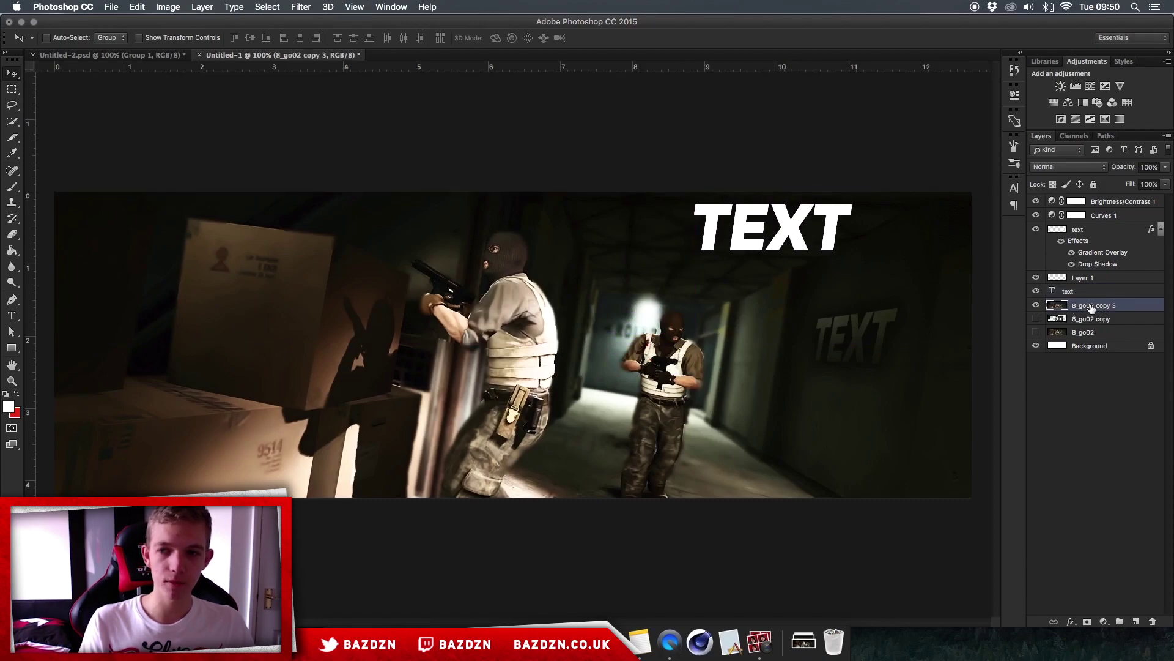
left_click(1042, 305)
left_click(1042, 306)
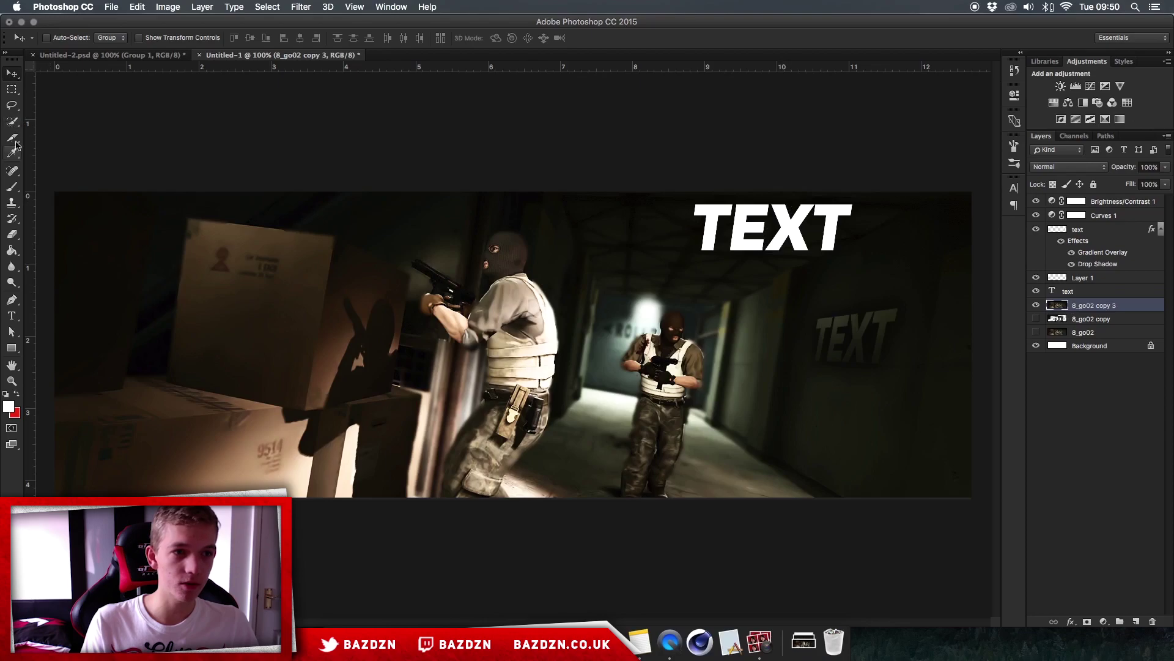
left_click(11, 105)
left_click(13, 108)
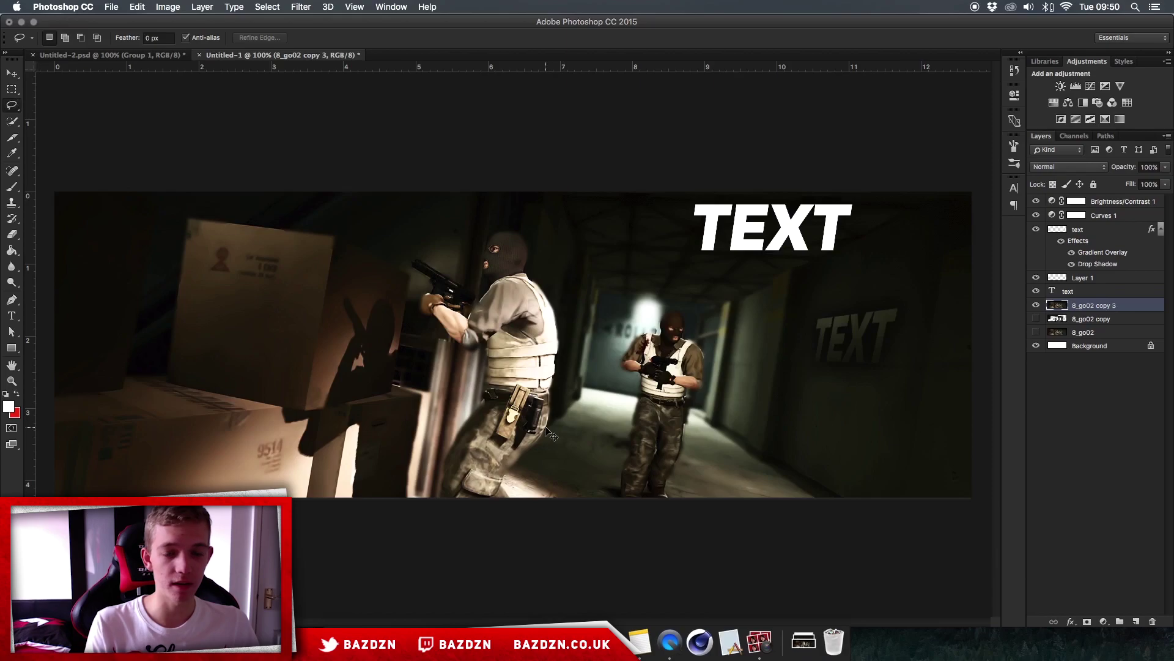
key("super+equal")
key("super+minus")
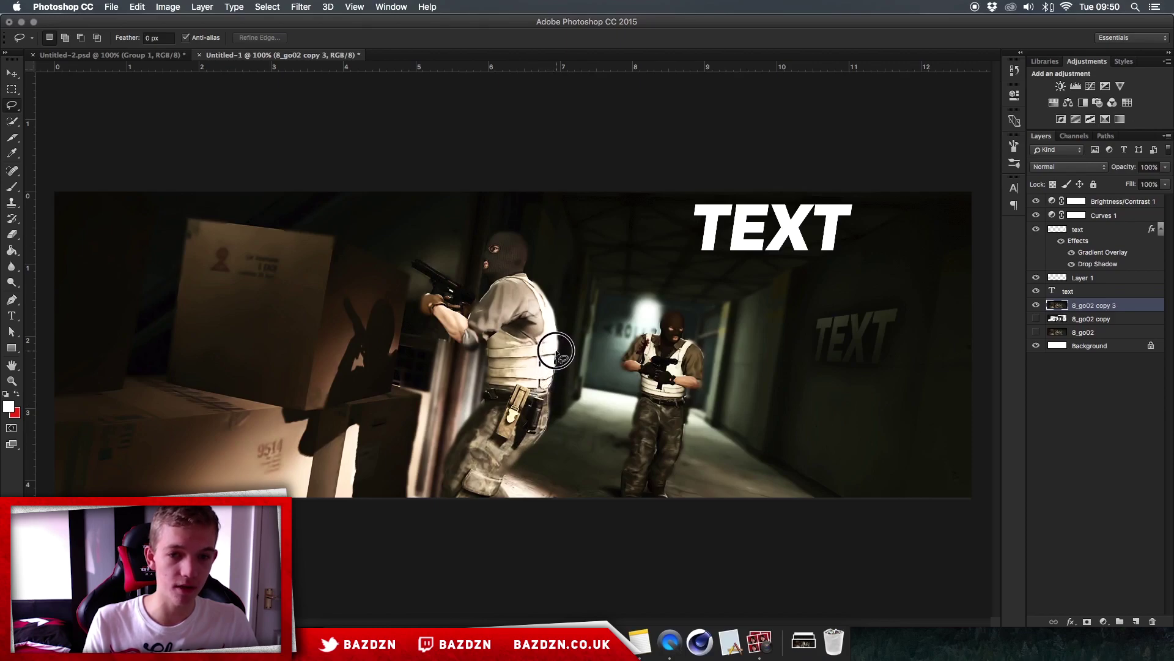
mouse_move(558, 339)
left_mouse_down()
mouse_move(531, 280)
mouse_move(497, 285)
mouse_move(460, 350)
mouse_move(470, 400)
left_mouse_up()
left_click_drag(492, 438, 524, 443)
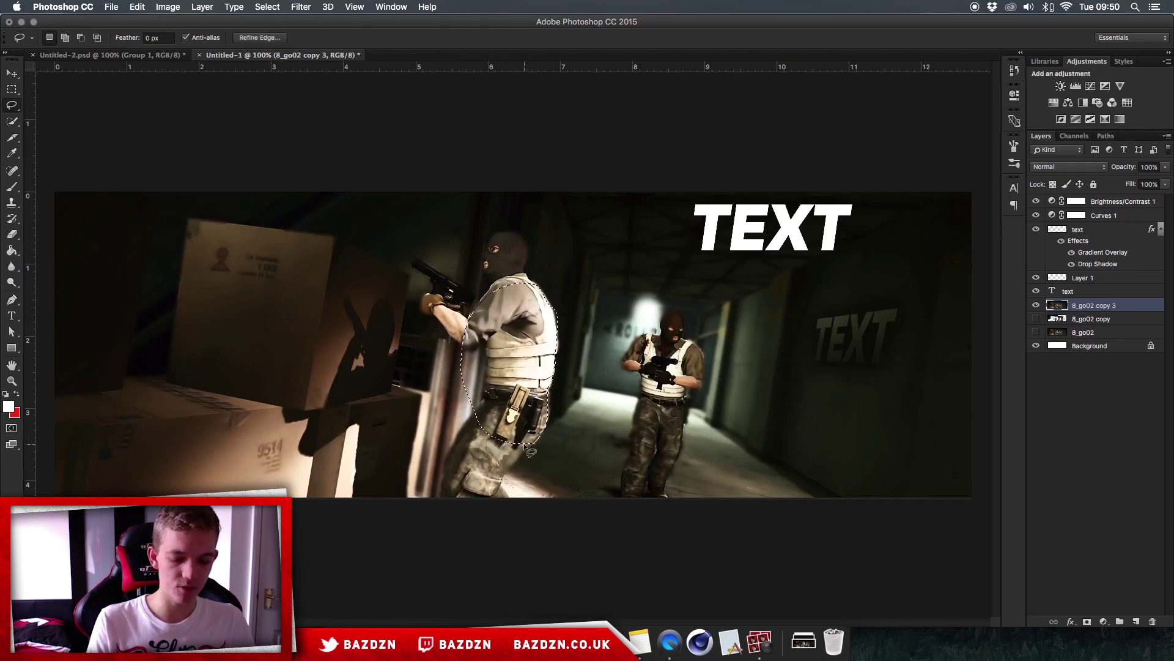
key("super+j")
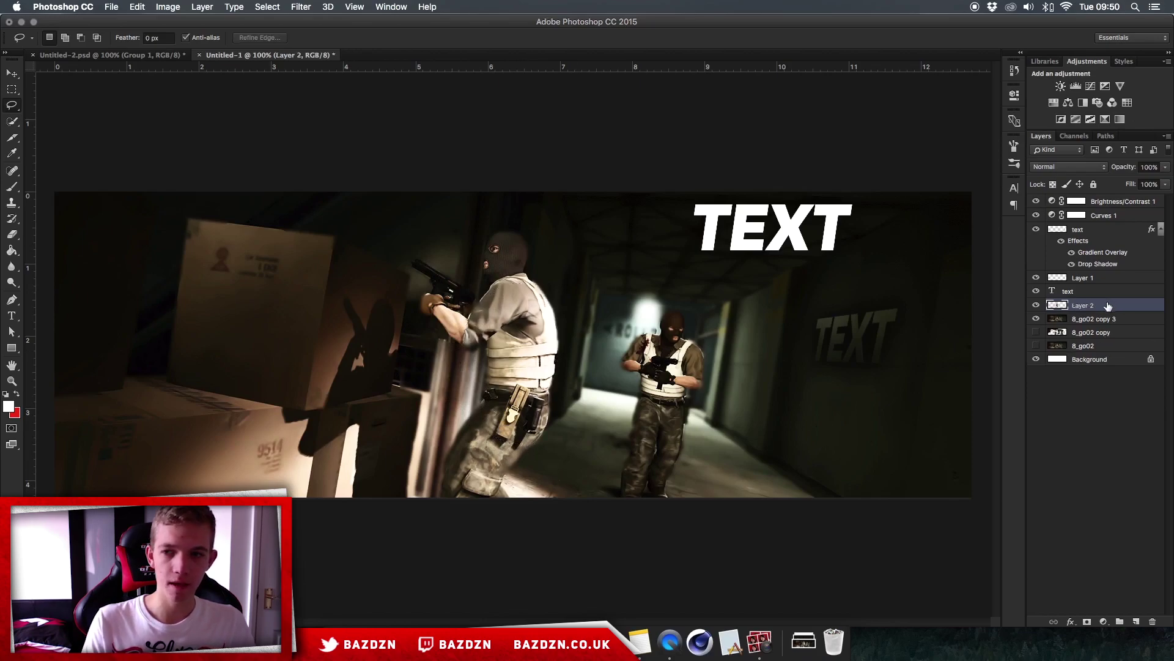
Step: Hide 8_go02 copy 3 and erase the dark background remnants along the back edge of Layer 2's torso with a 60 px eraser
left_click(1037, 318)
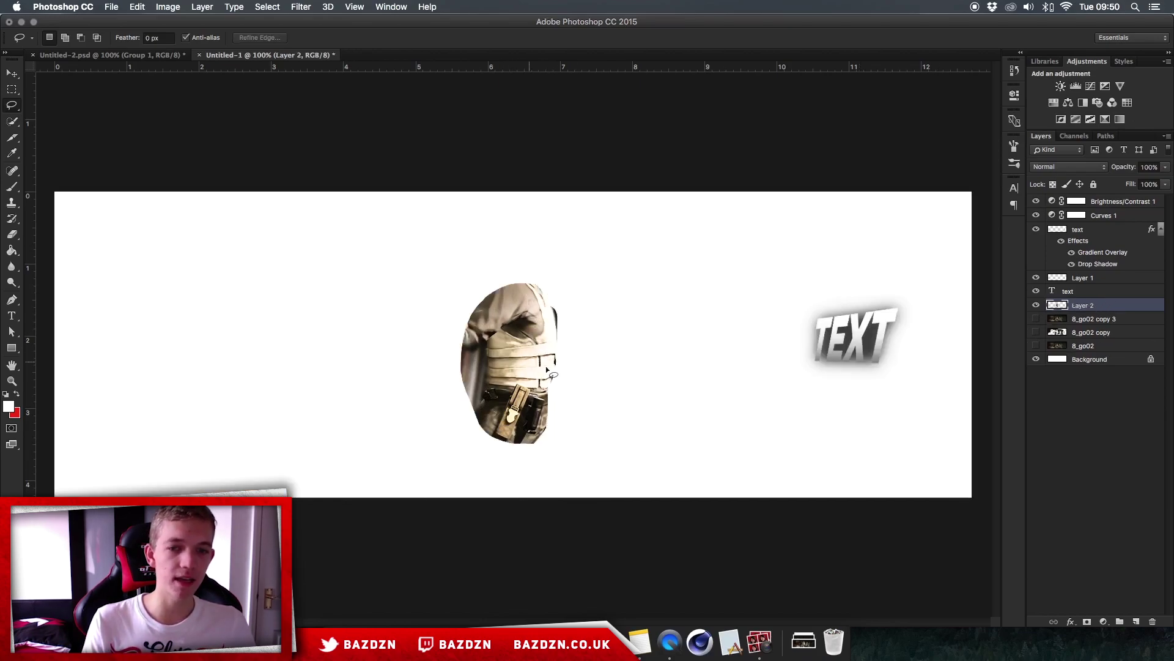
key("super+plus")
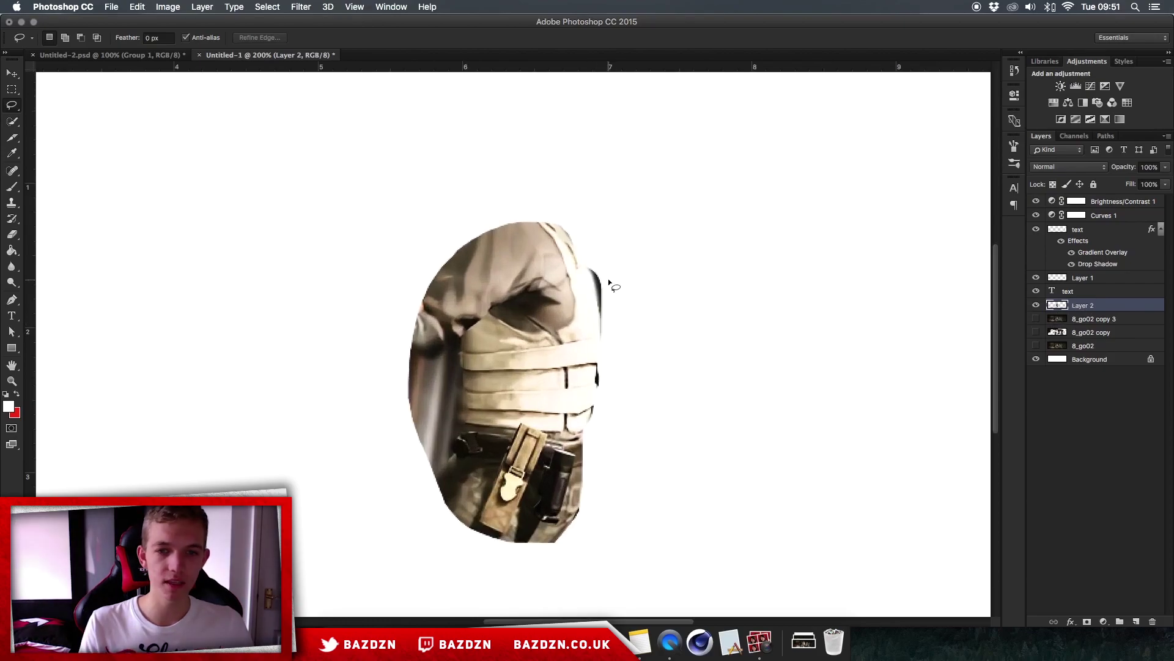
key("e")
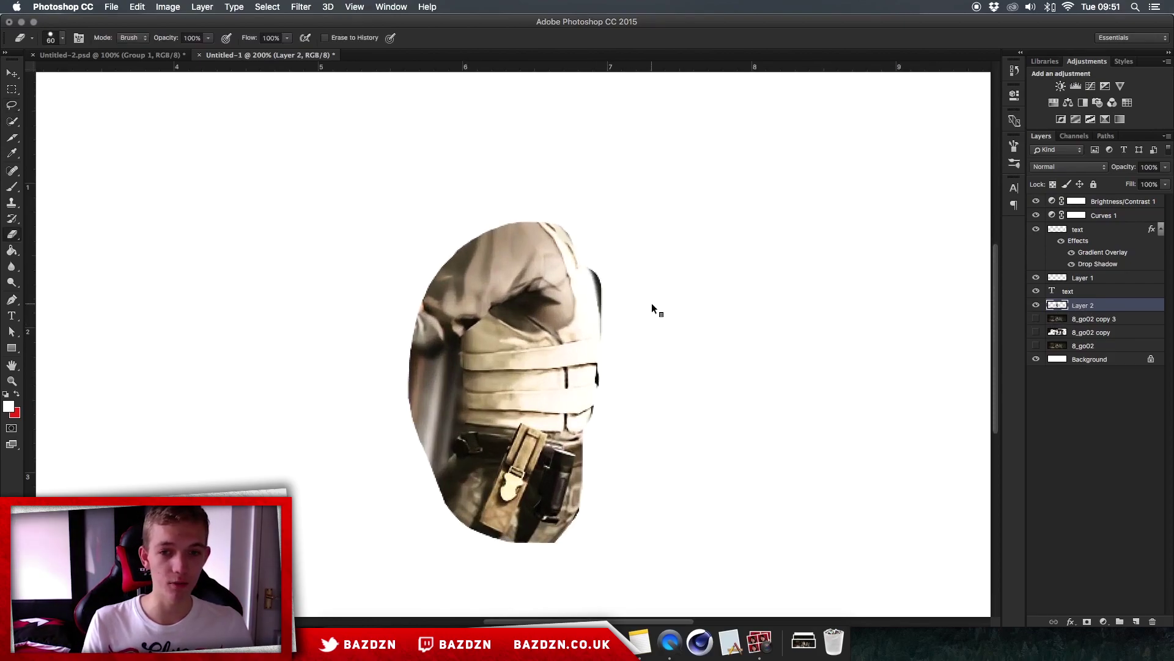
right_click(652, 270)
key("Escape")
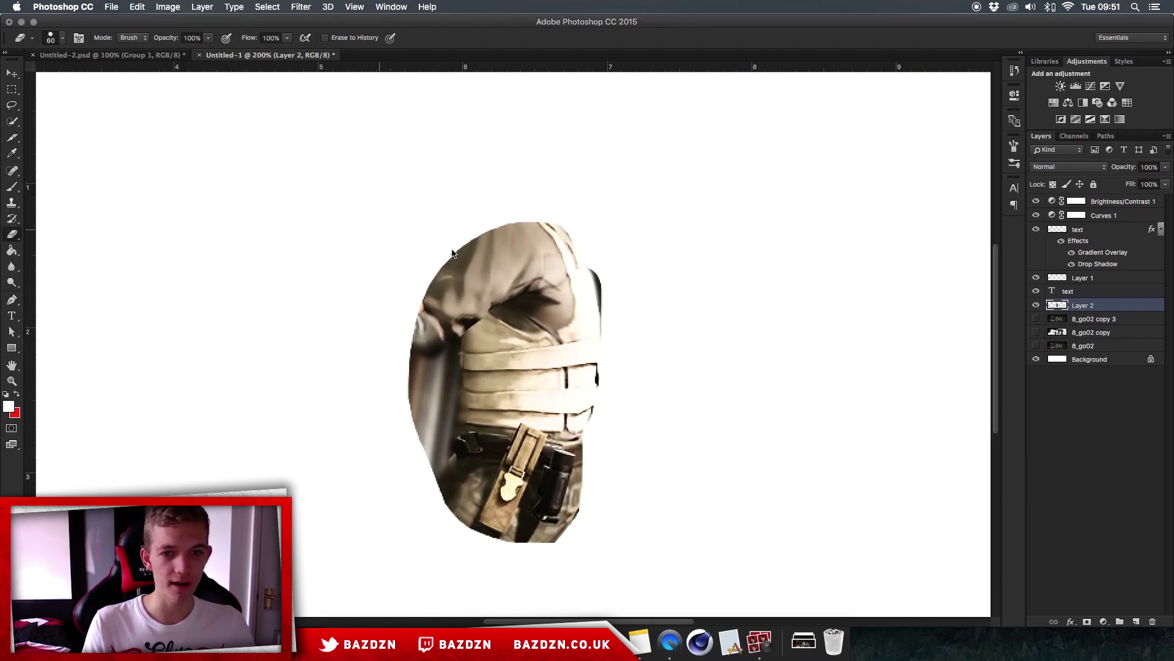
right_click(386, 230)
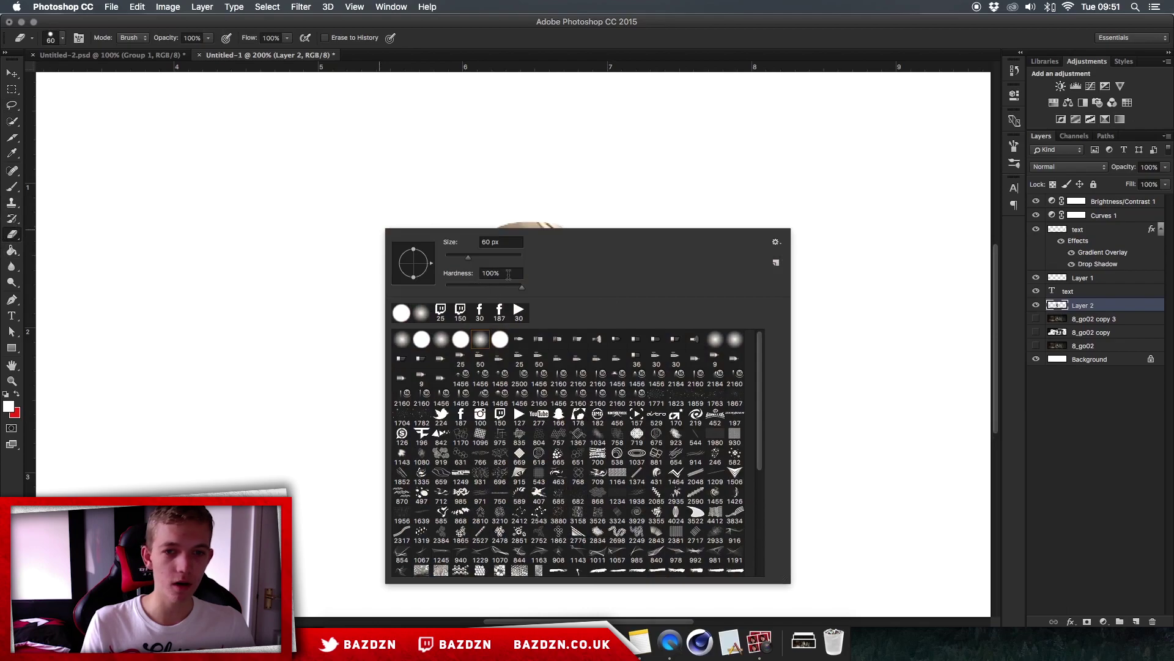
left_click(286, 244)
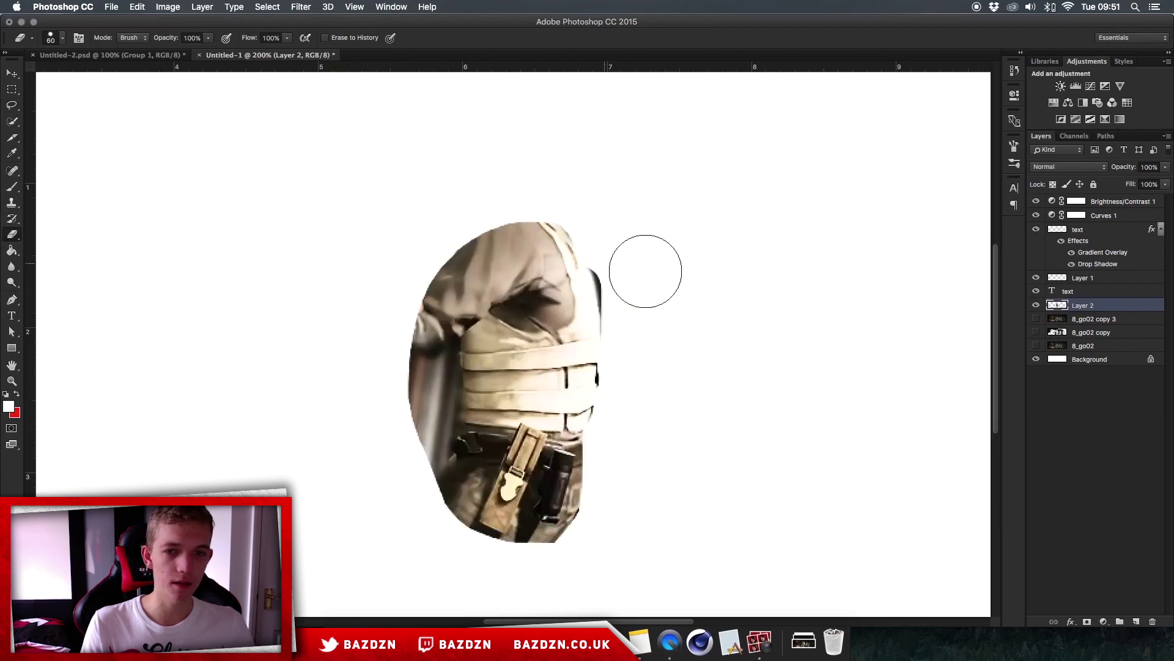
left_click(635, 278)
mouse_move(635, 277)
left_mouse_down()
mouse_move(623, 251)
mouse_move(637, 320)
mouse_move(629, 267)
left_mouse_up()
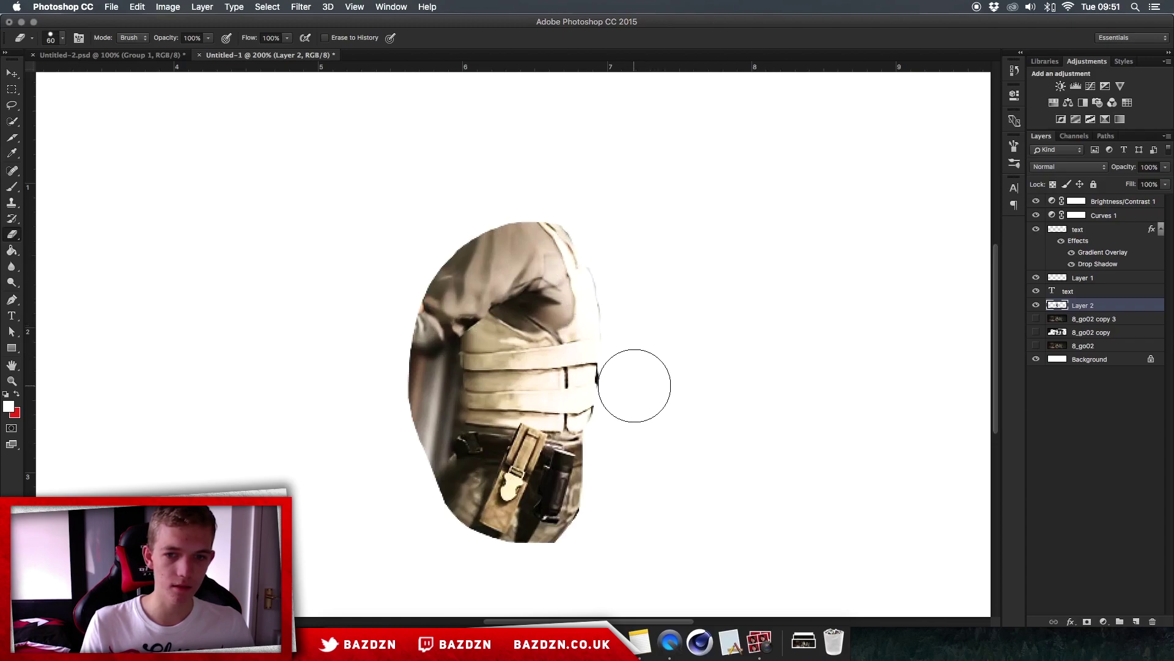
left_click(631, 383)
key("super+minus")
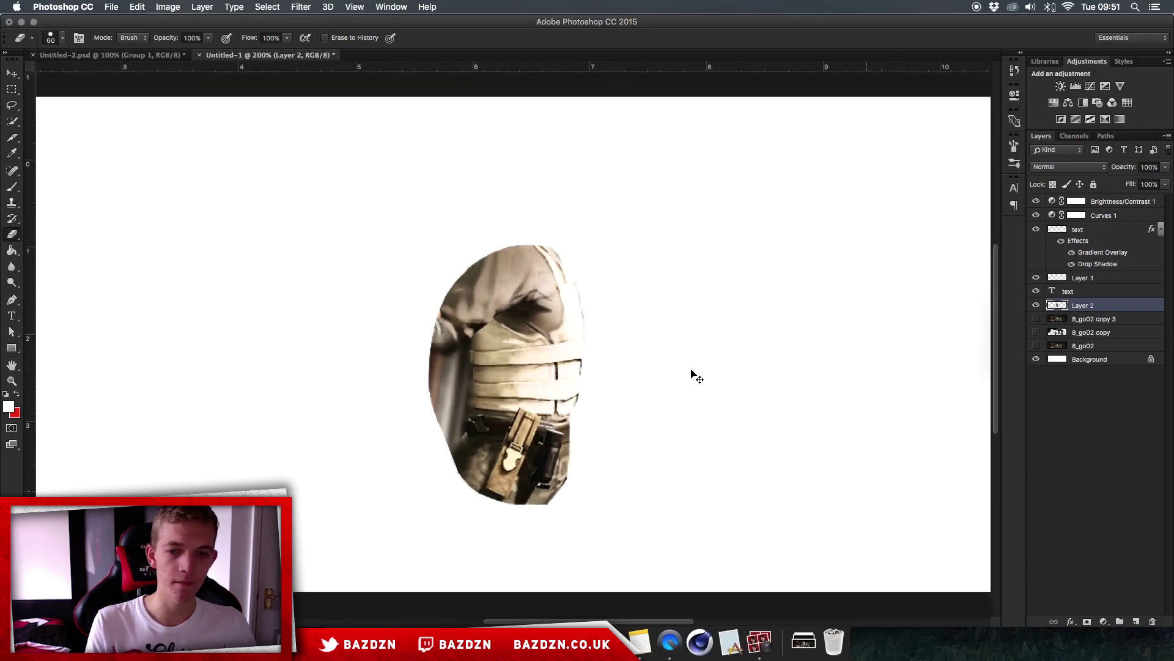
Step: Show 8_go02 copy 3 again and toggle its visibility to check the torso cutout against the image
left_click(1036, 319)
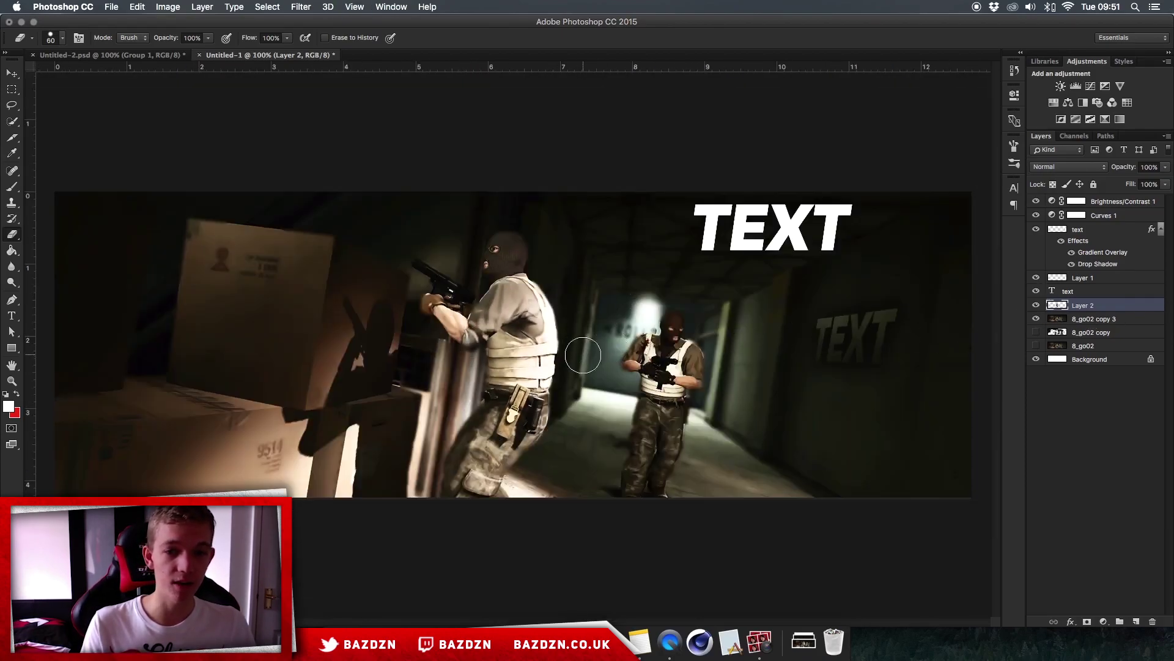
left_click(1036, 319)
left_click(1036, 319)
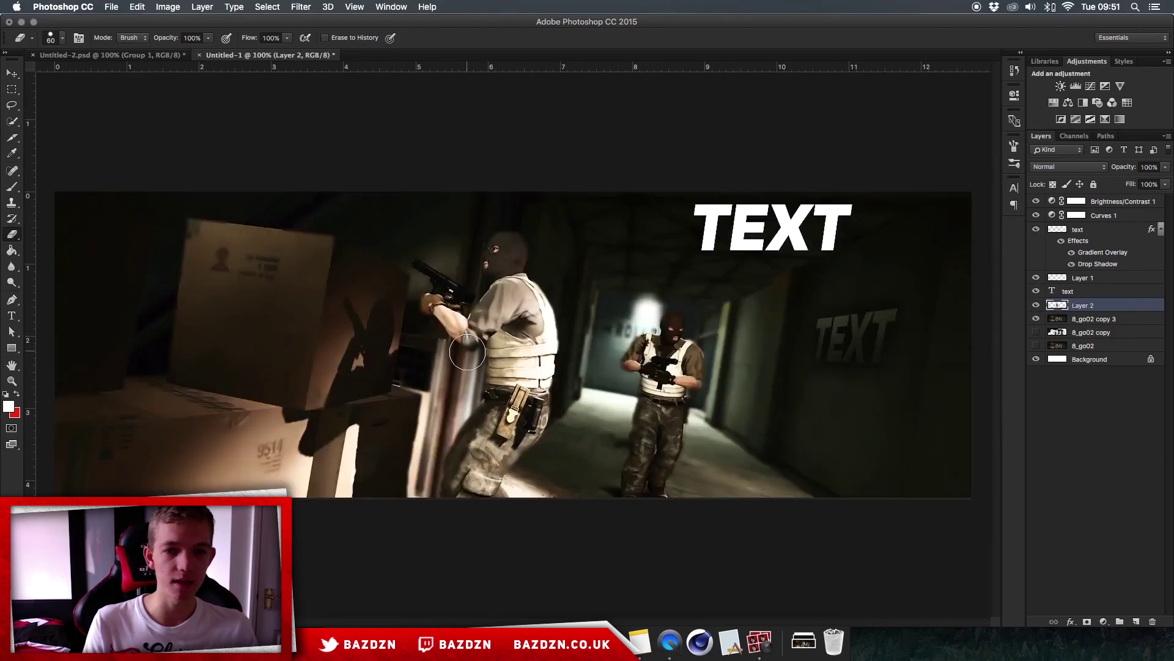
Step: Move the white word TEXT beside the front soldier's back and place its layer below Layer 2 so the torso overlaps it
key("v")
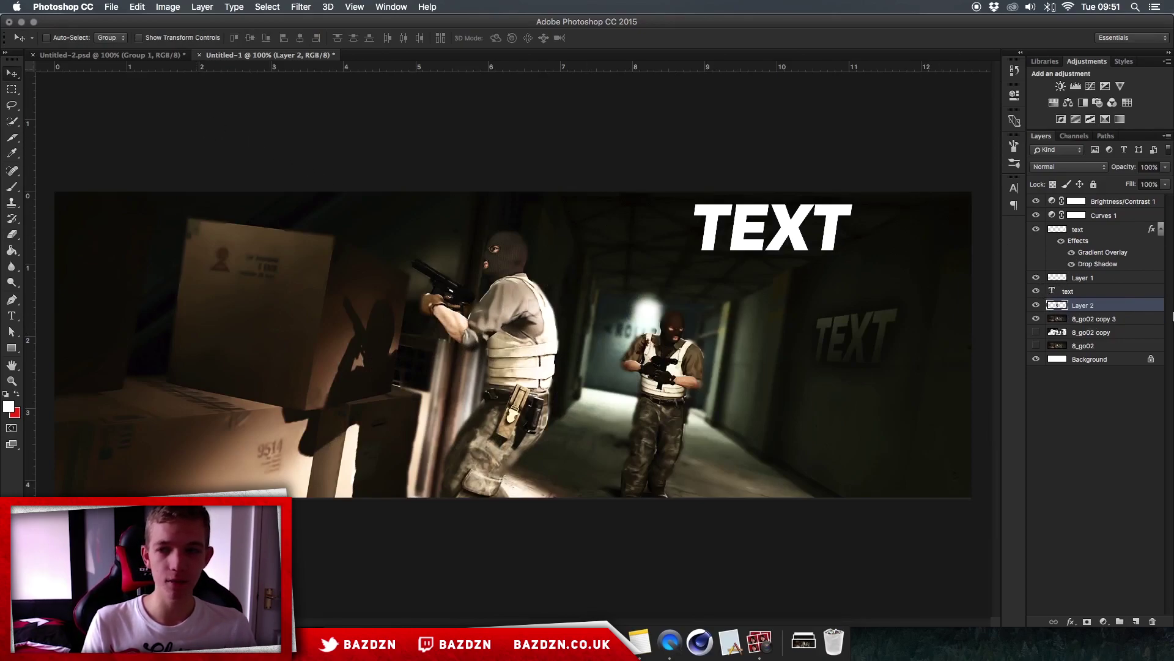
left_click(1071, 293)
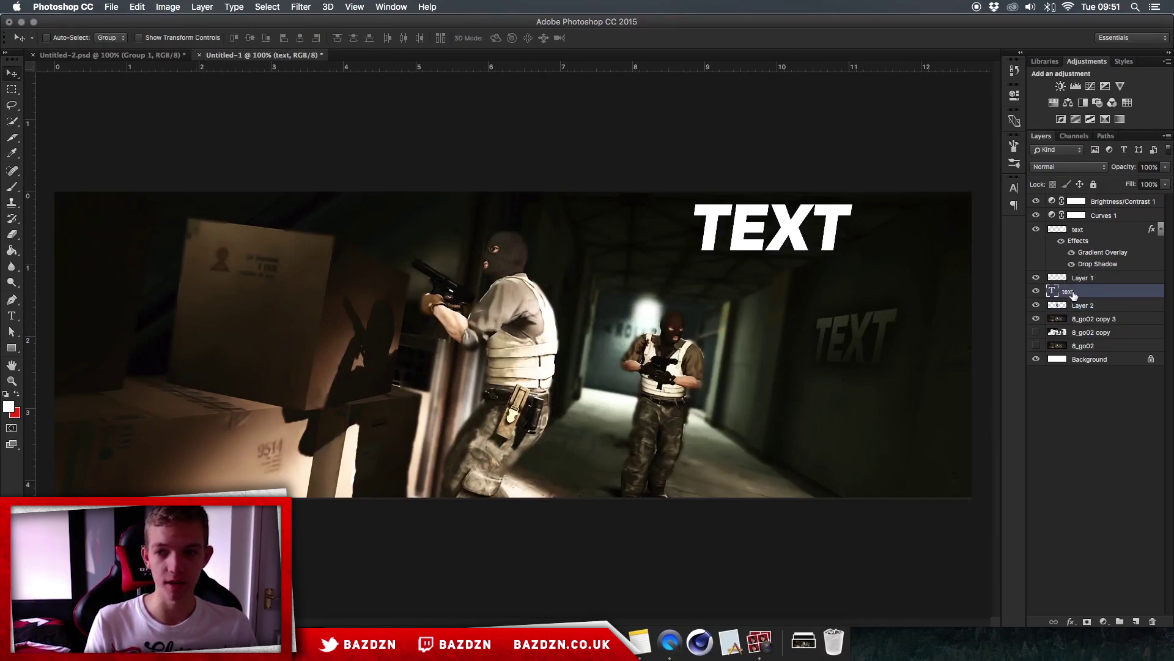
left_click_drag(687, 210, 538, 325)
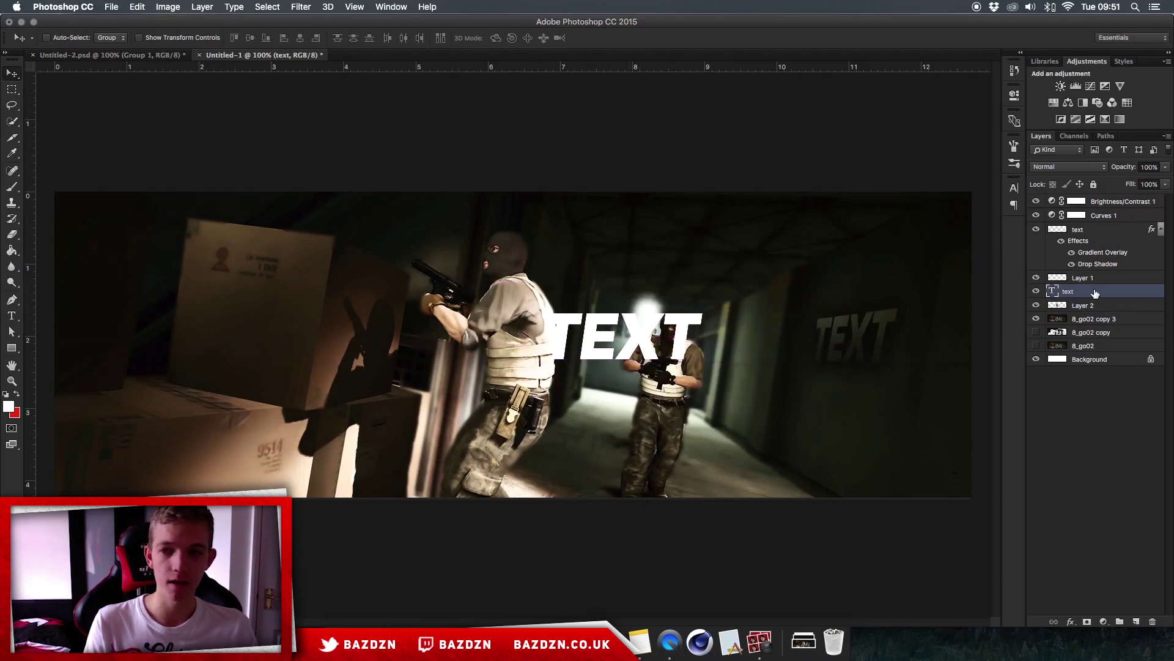
left_click_drag(1083, 295, 1080, 311)
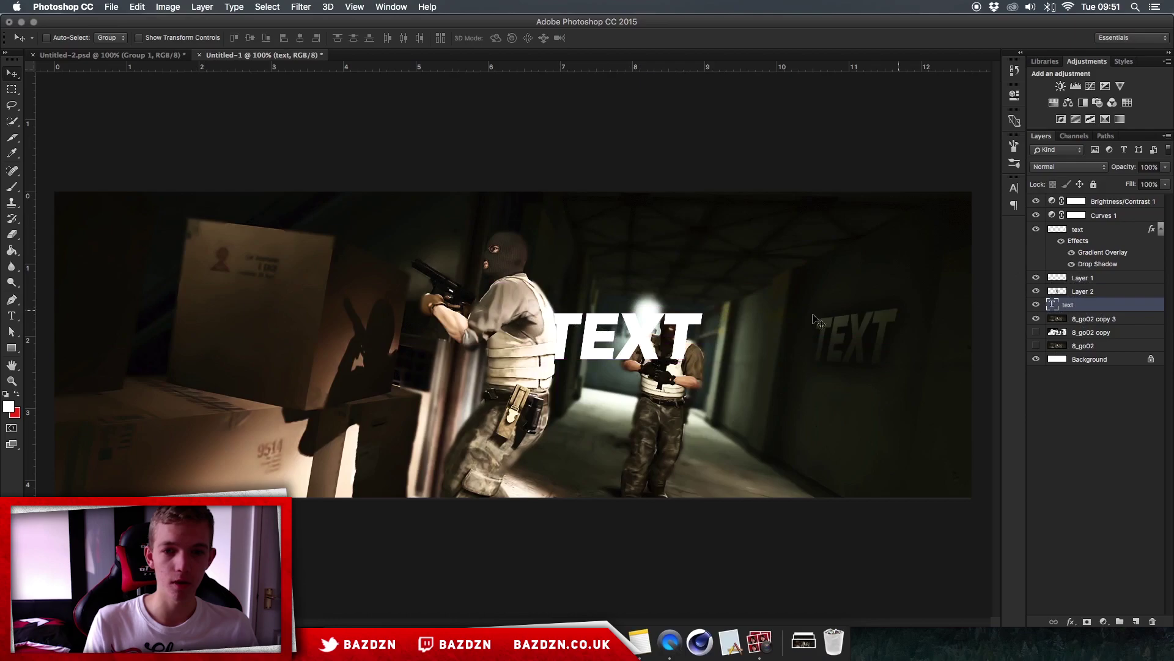
left_click_drag(593, 355, 591, 353)
Step: Change the colour of the word TEXT behind the soldier to light grey and commit the text edit
double_click(591, 353)
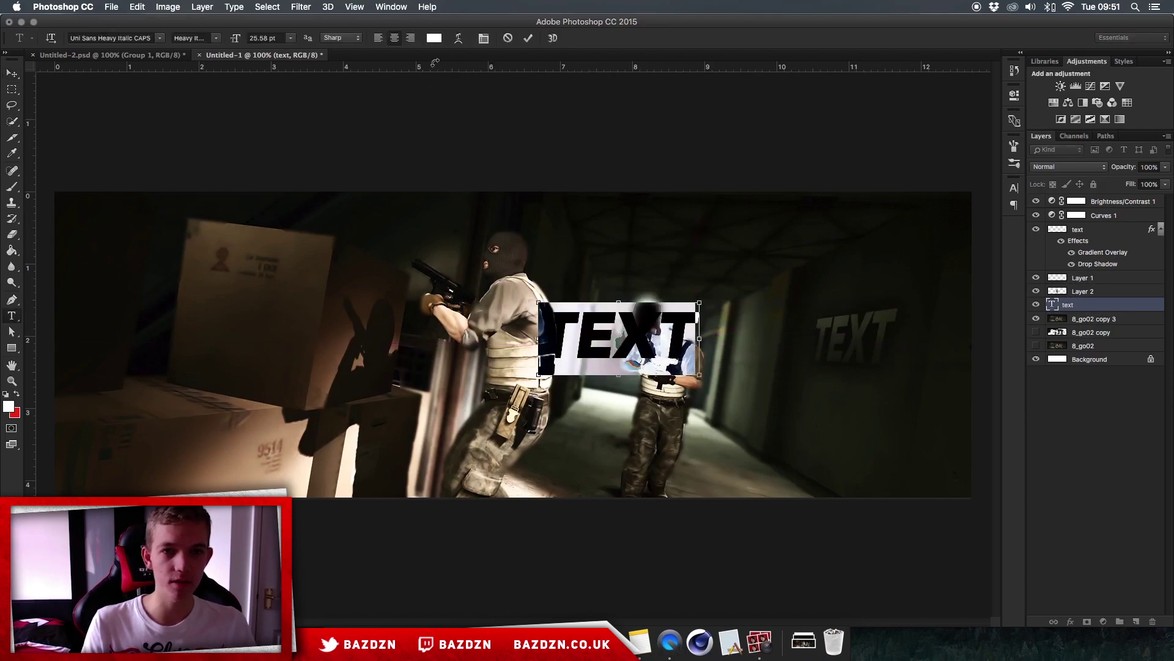
left_click(435, 39)
left_click_drag(252, 384, 209, 338)
key("Return")
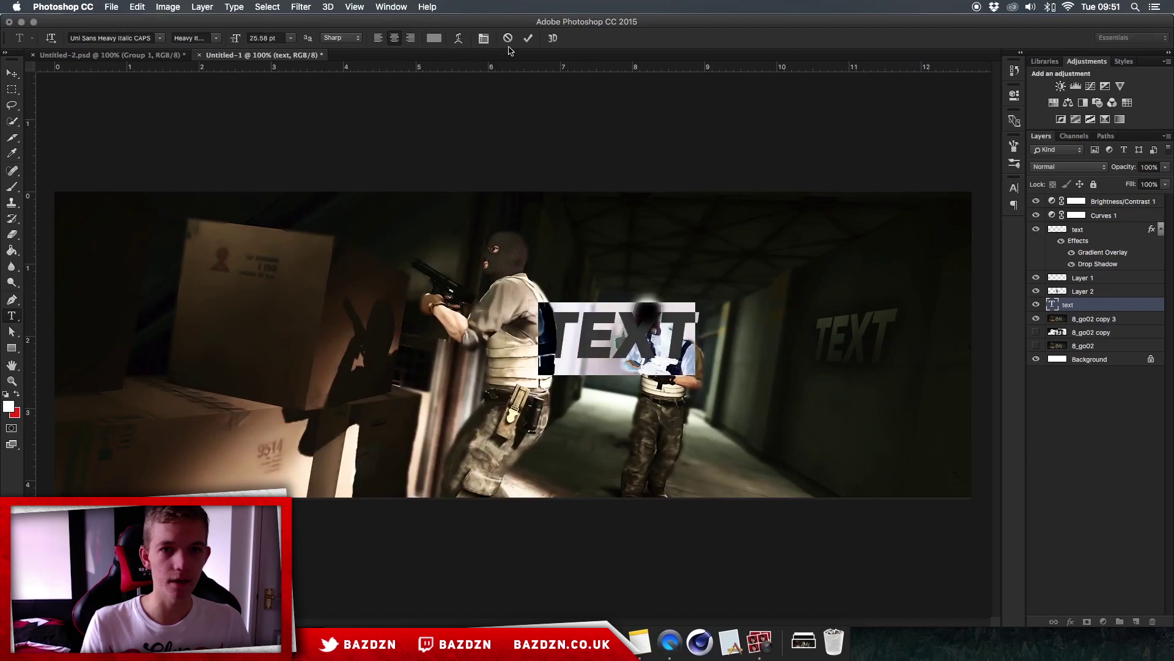
left_click(528, 38)
Step: Nudge the grey word TEXT slightly upward, keeping its first letter tucked behind the front soldier's back
key("v")
left_click_drag(593, 330, 660, 352)
key("super+equal")
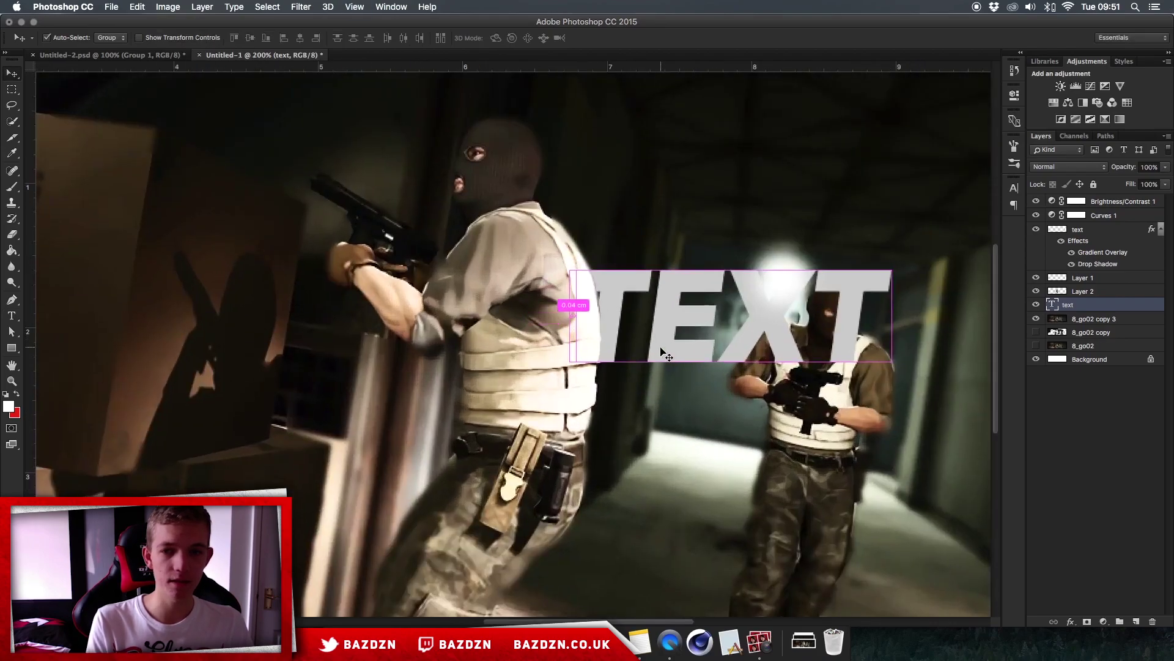
key("super+minus")
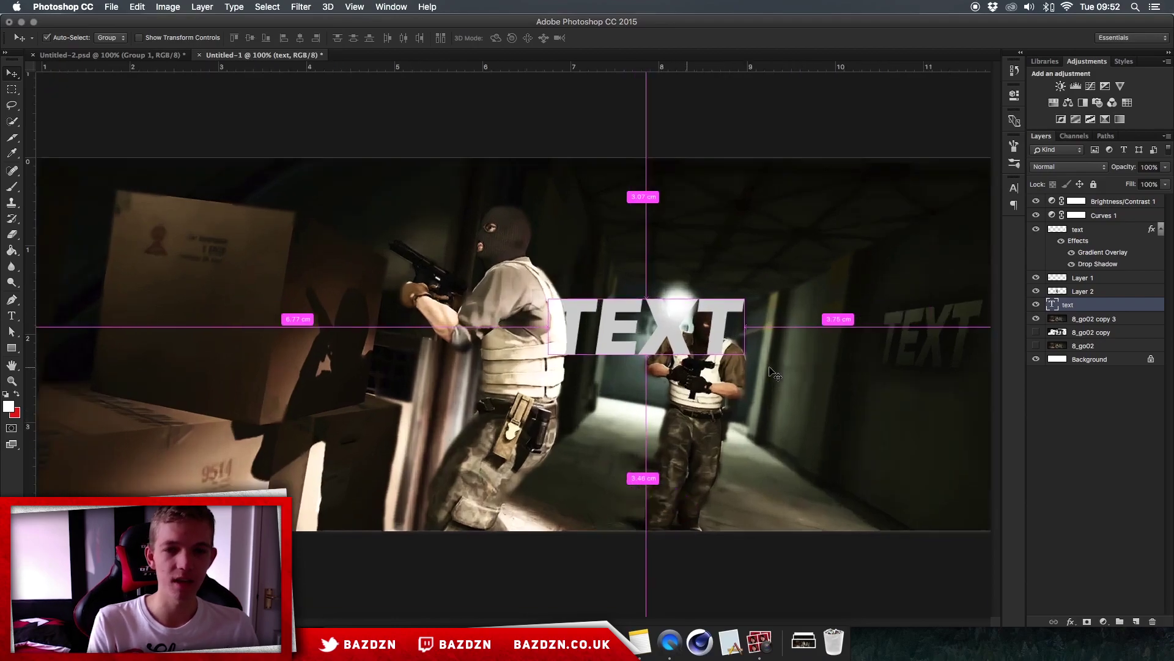
key("super+equal")
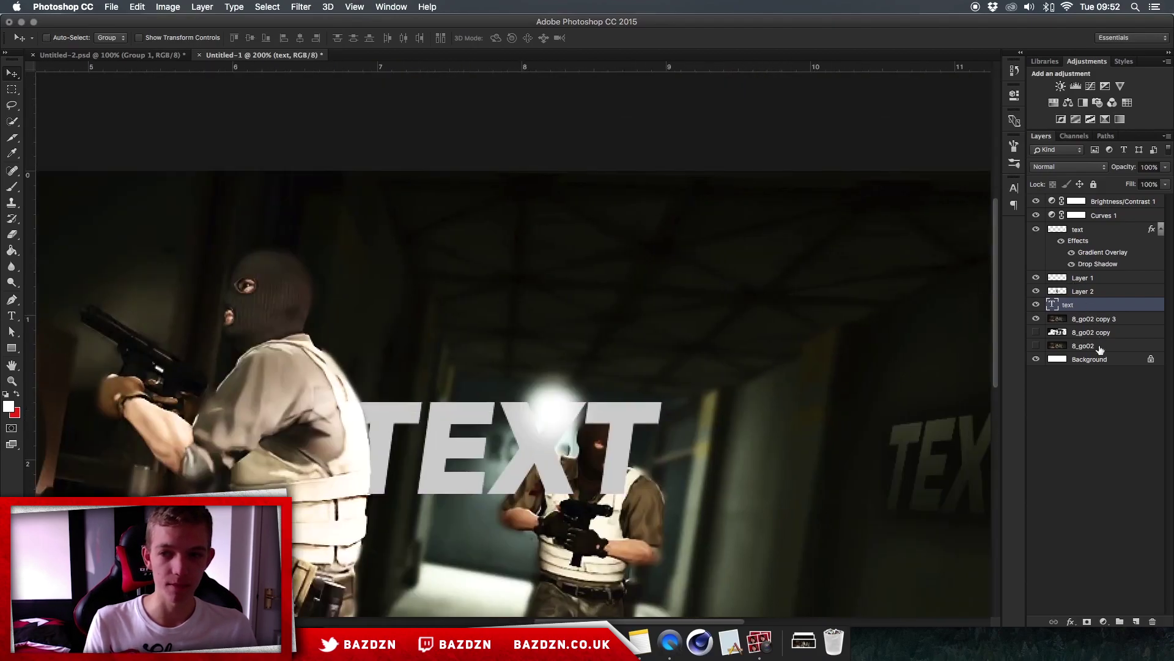
Step: Add a new layer above the grey text layer and set up the Brush tool with black (000000) at 80 px
left_click(1137, 622)
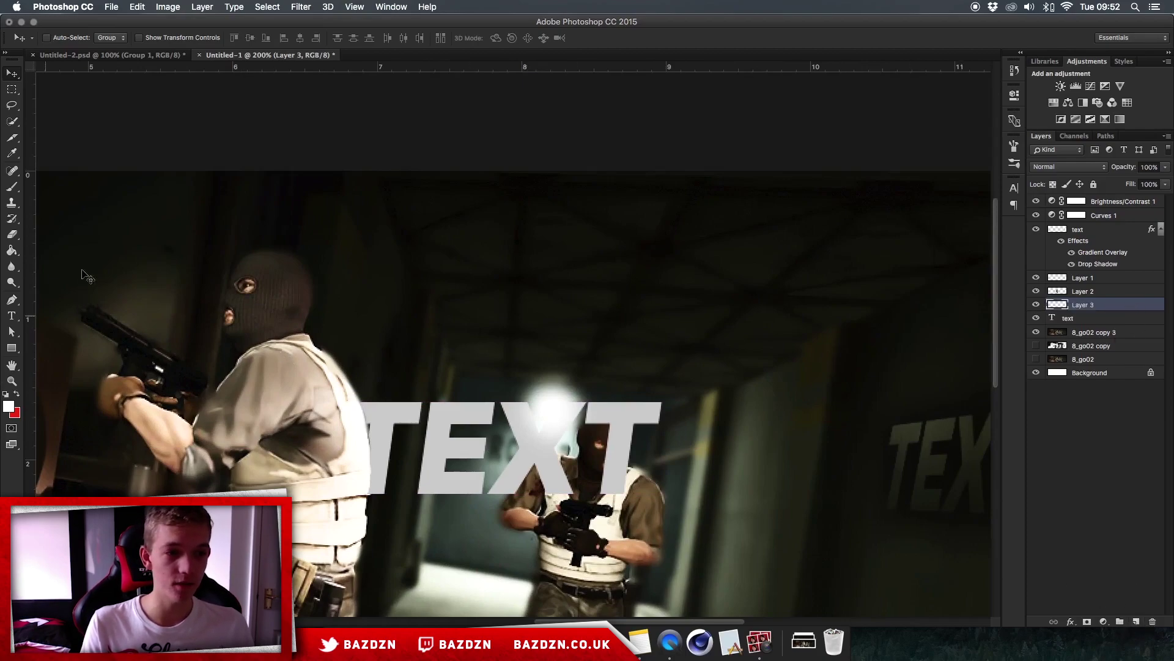
left_click(13, 187)
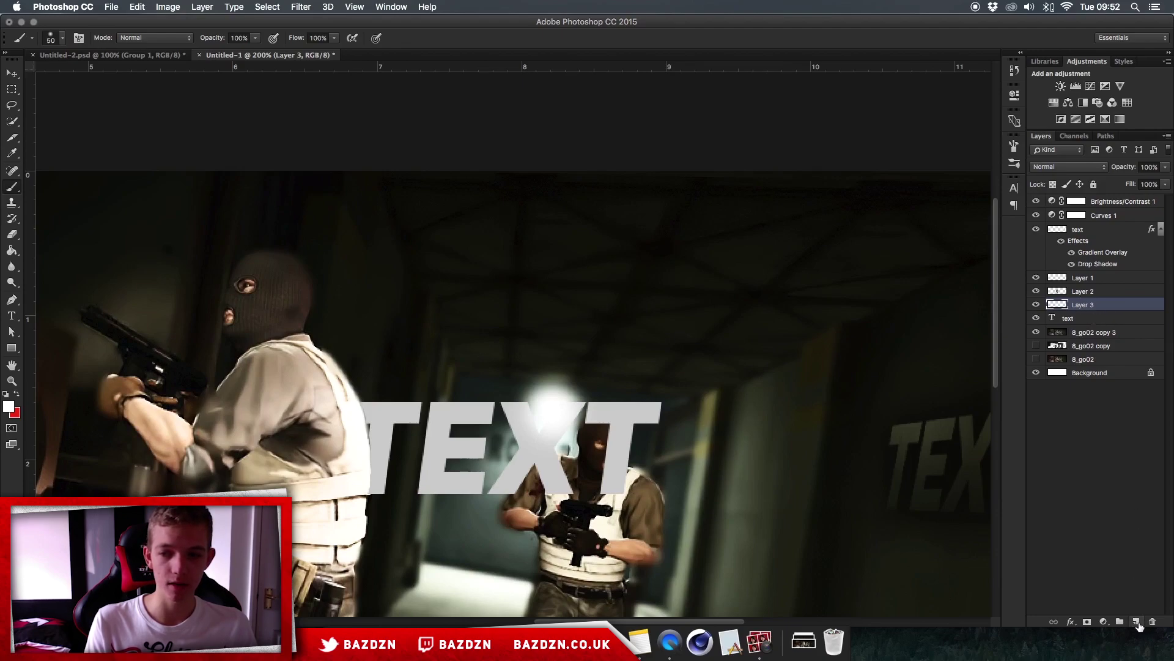
left_click(9, 405)
left_click_drag(316, 376, 162, 419)
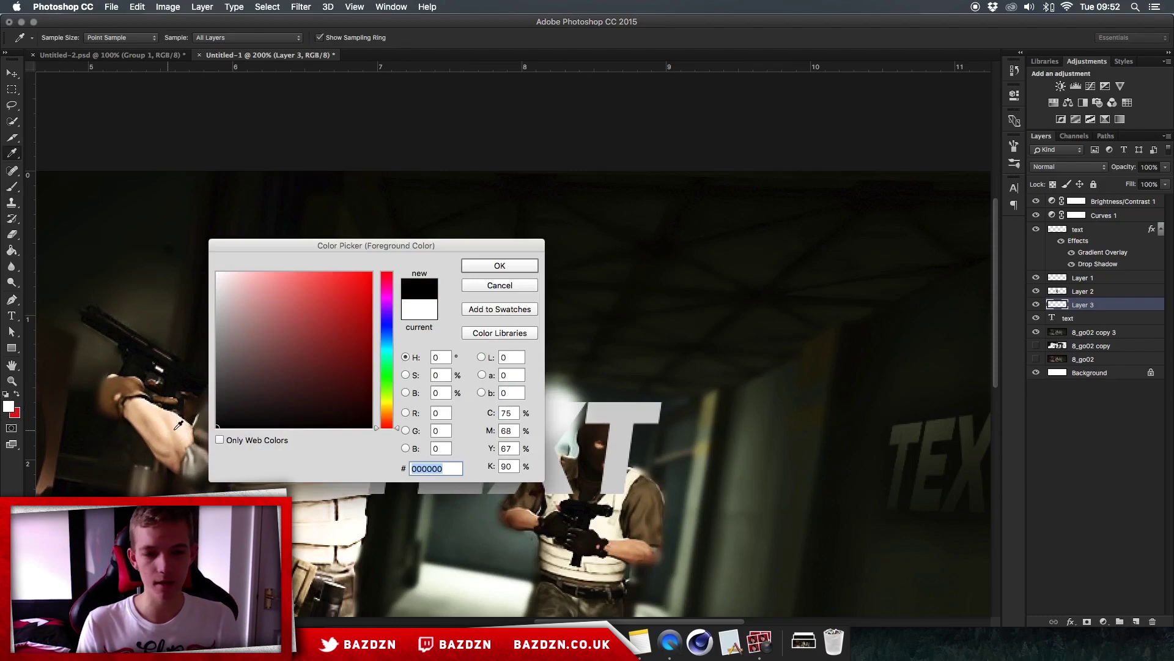
key("Return")
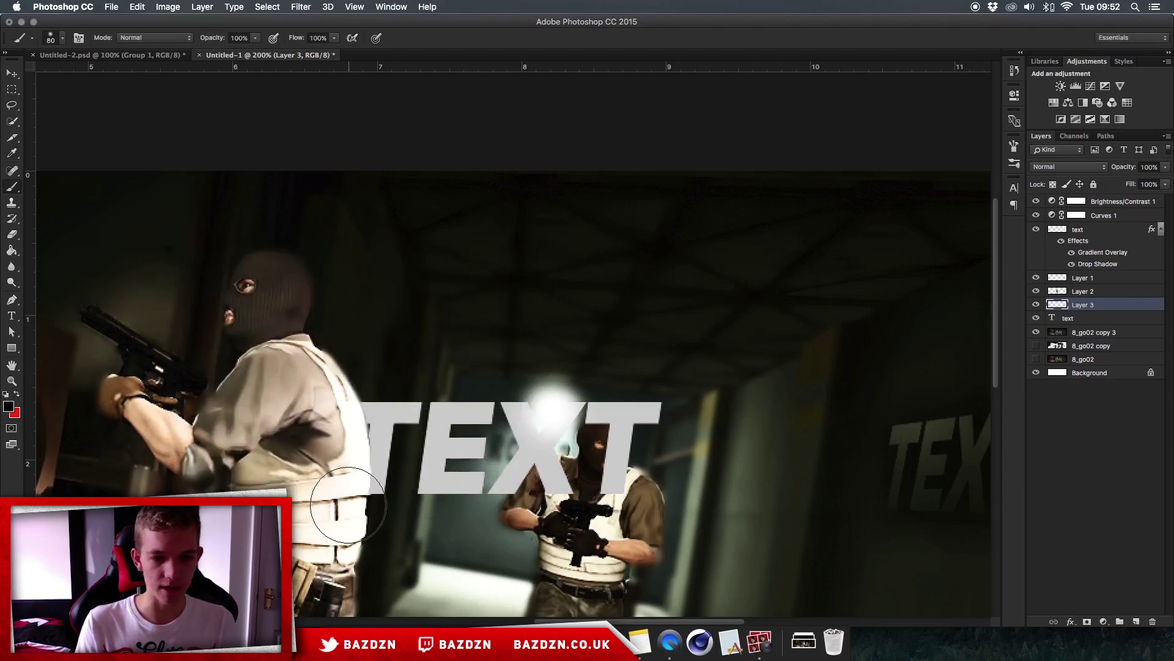
scroll(318, 412, "down", 1)
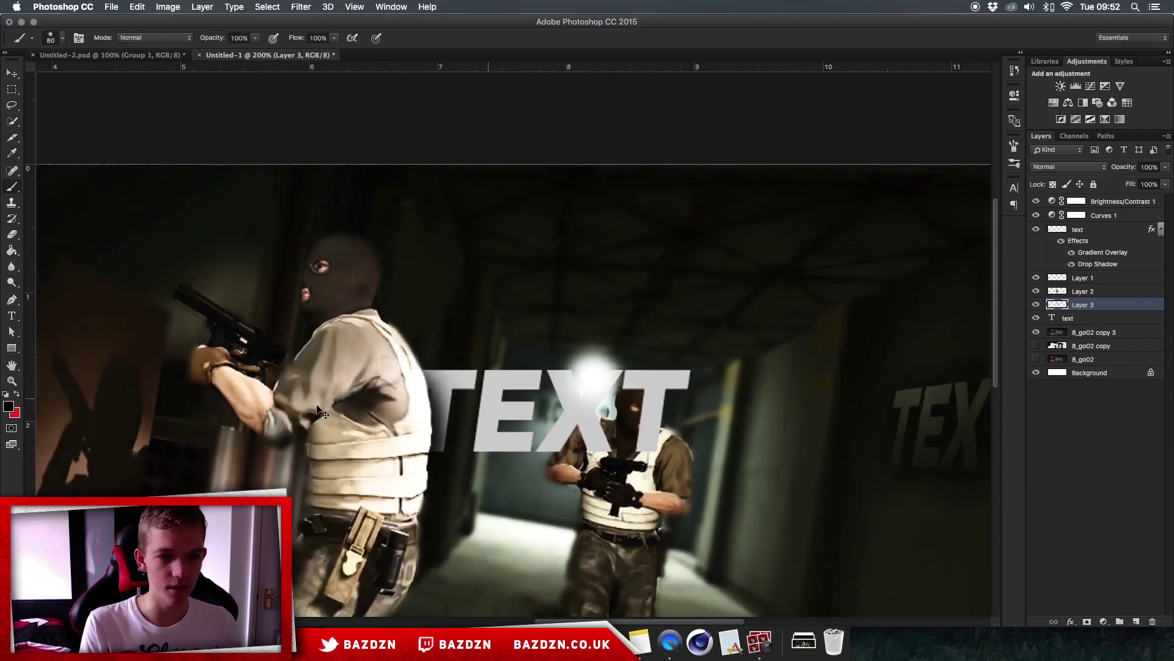
scroll(319, 411, "down", 1)
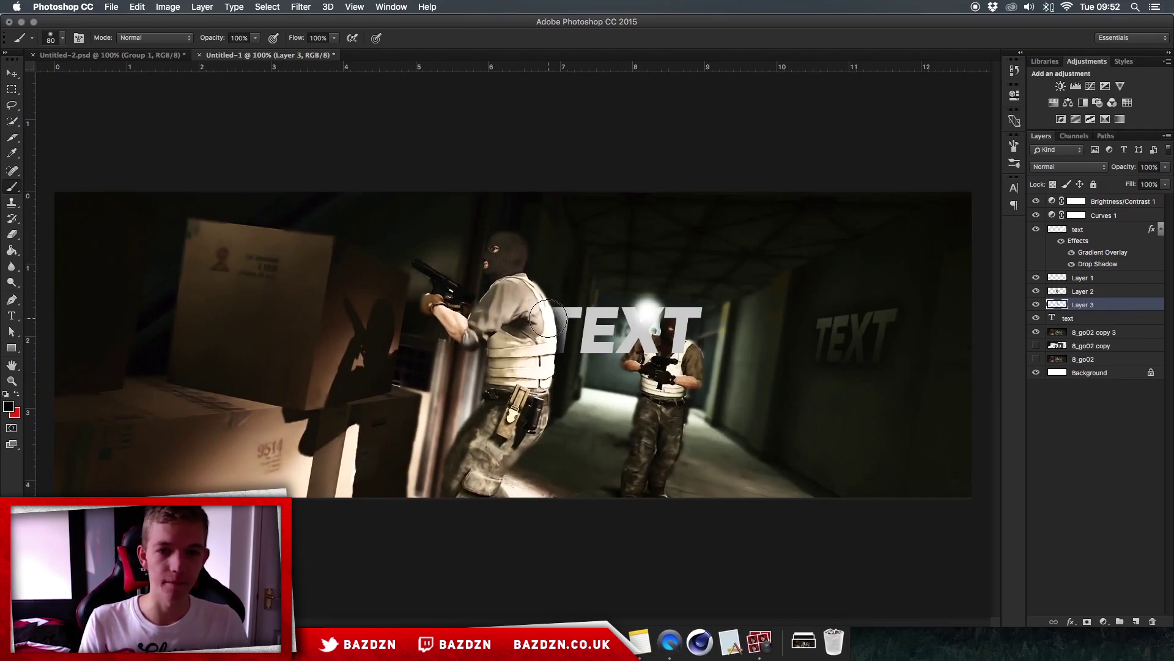
left_click(636, 313)
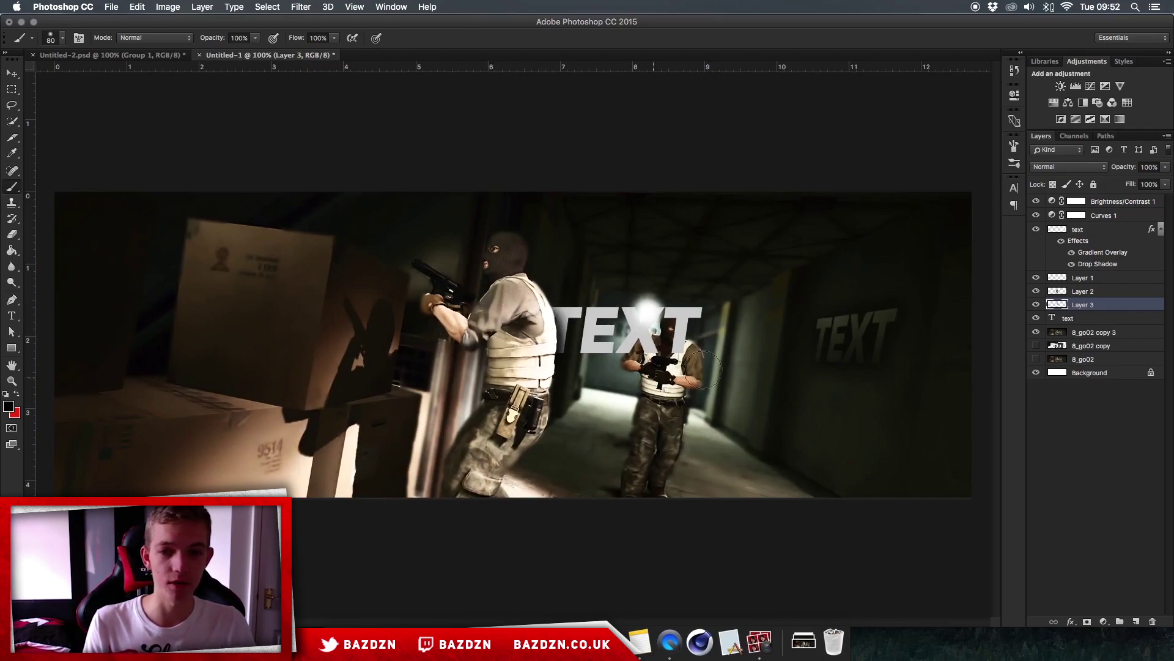
Step: Copy the wall text's layer style and paste it onto the word TEXT behind the front soldier
left_click(1100, 235)
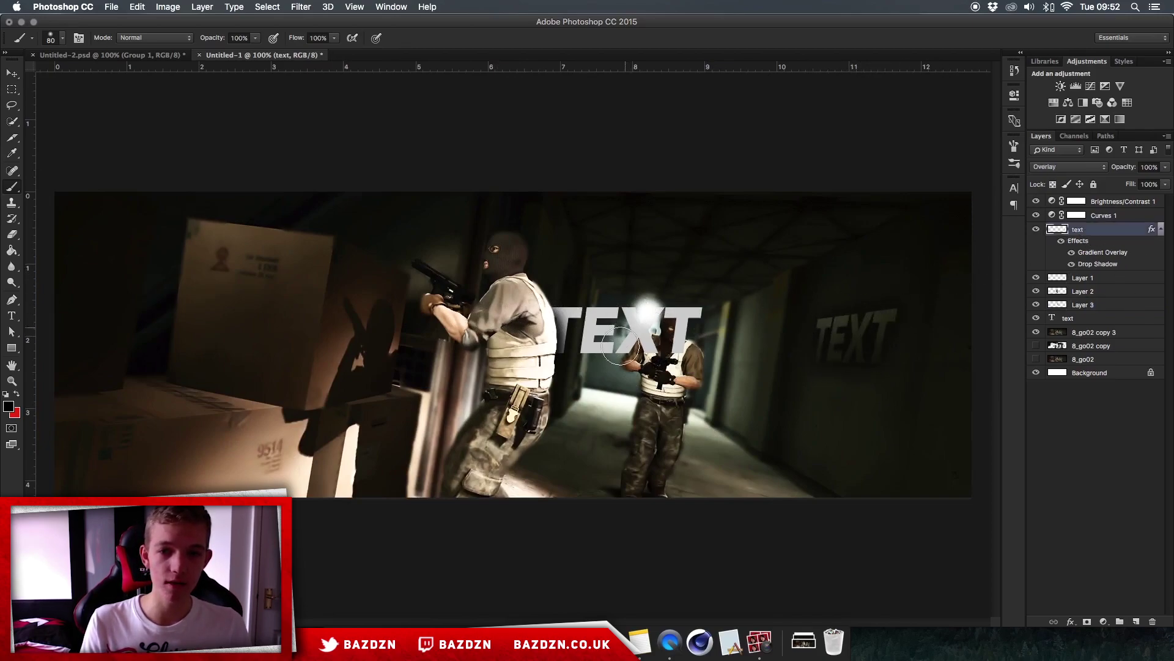
right_click(1099, 229)
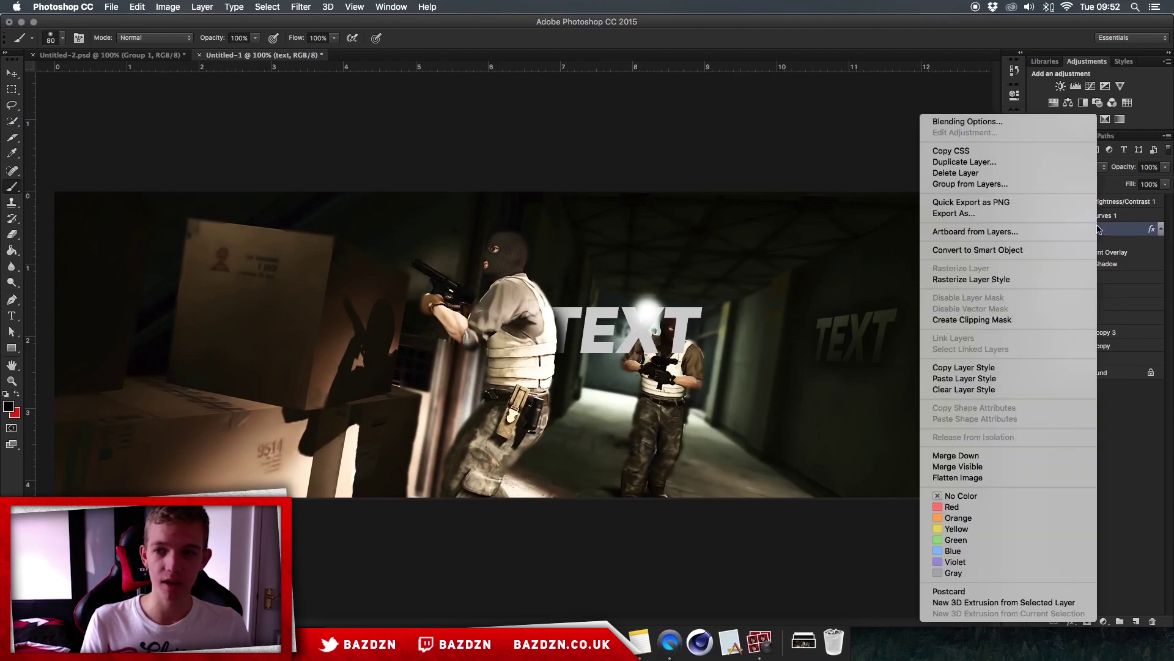
left_click(1135, 231)
left_click(1036, 230)
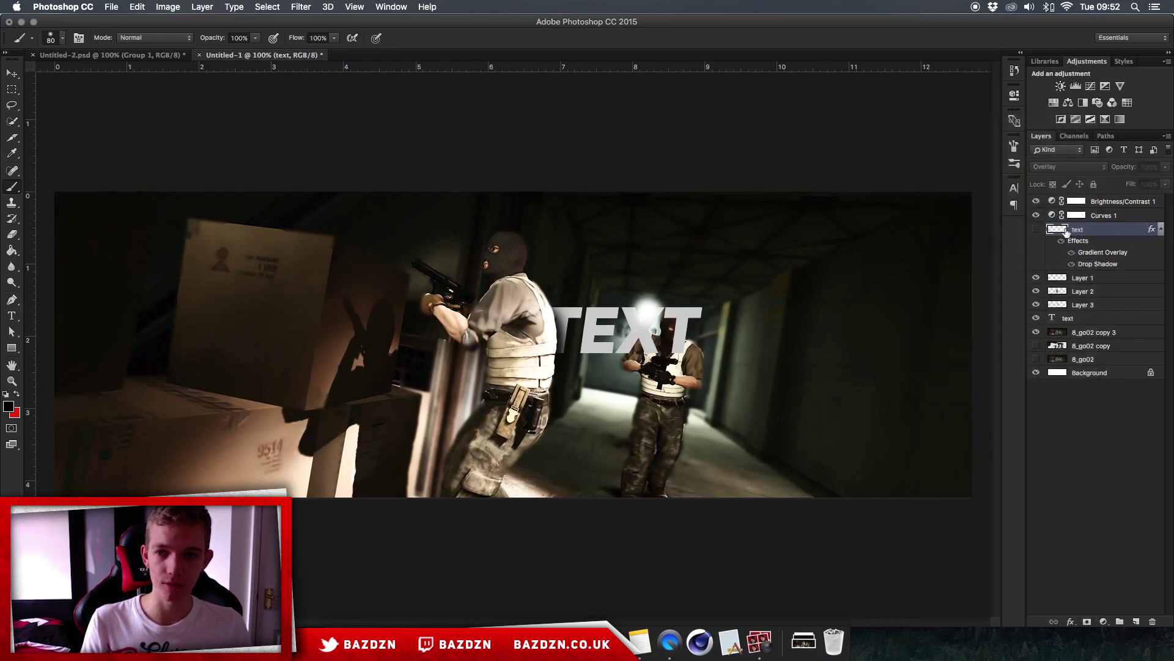
left_click(1035, 229)
right_click(1109, 232)
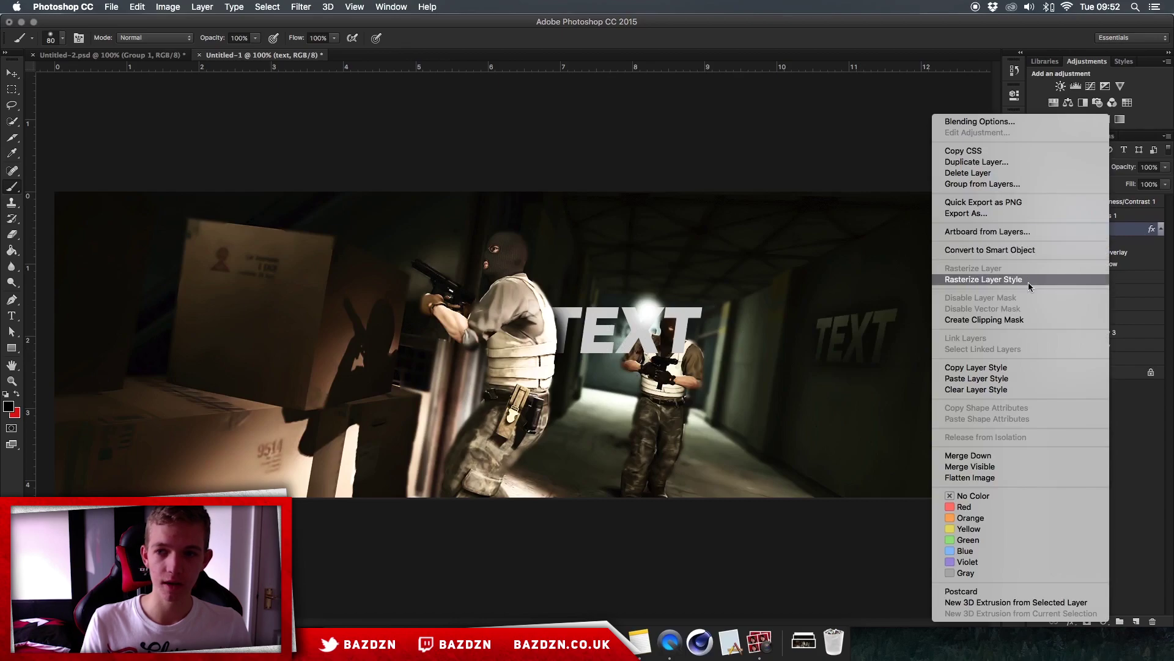
left_click(976, 367)
left_click(1082, 319)
right_click(1084, 319)
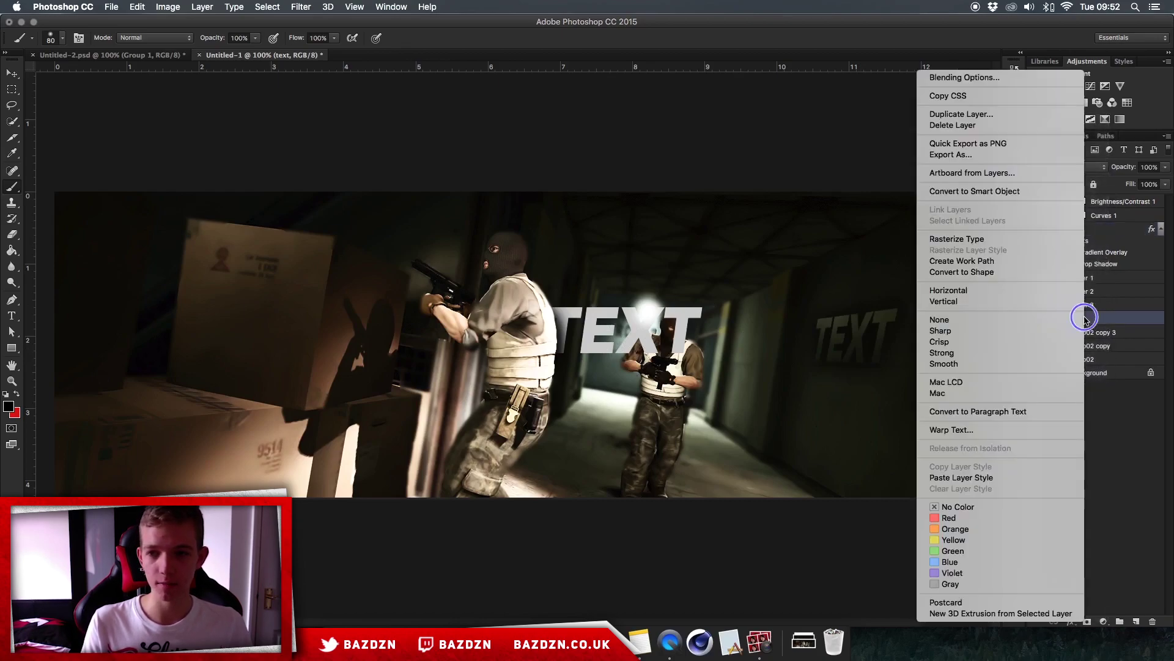
left_click(978, 477)
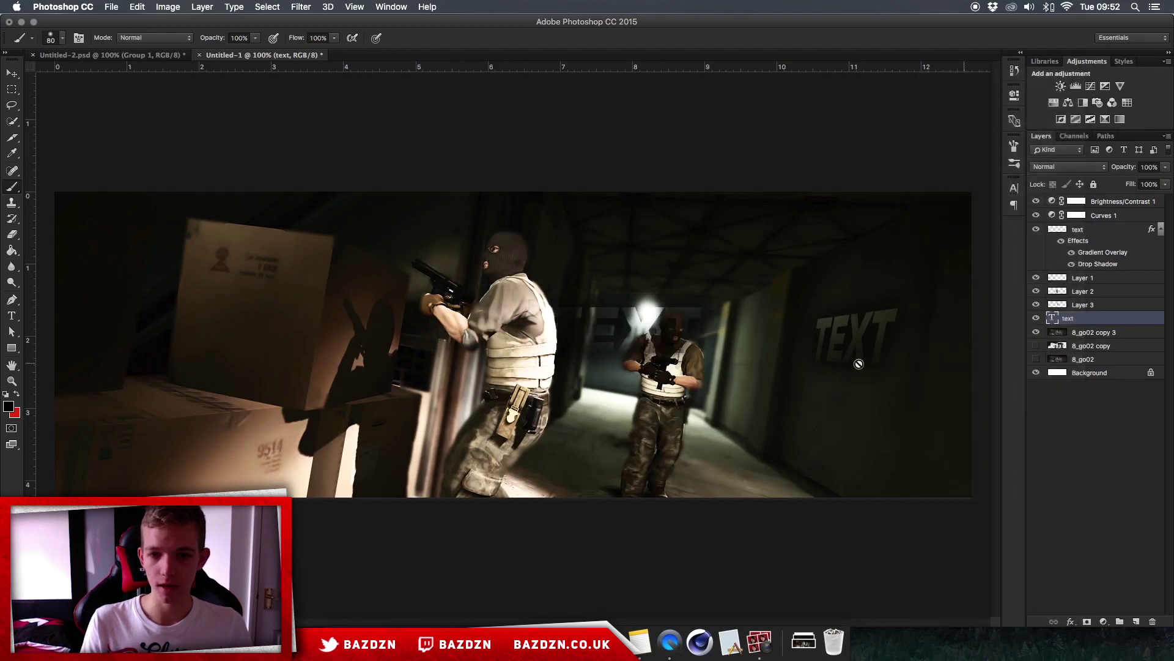
Step: Set the blend mode of the text behind the soldier to Normal
key("v")
left_click(1066, 165)
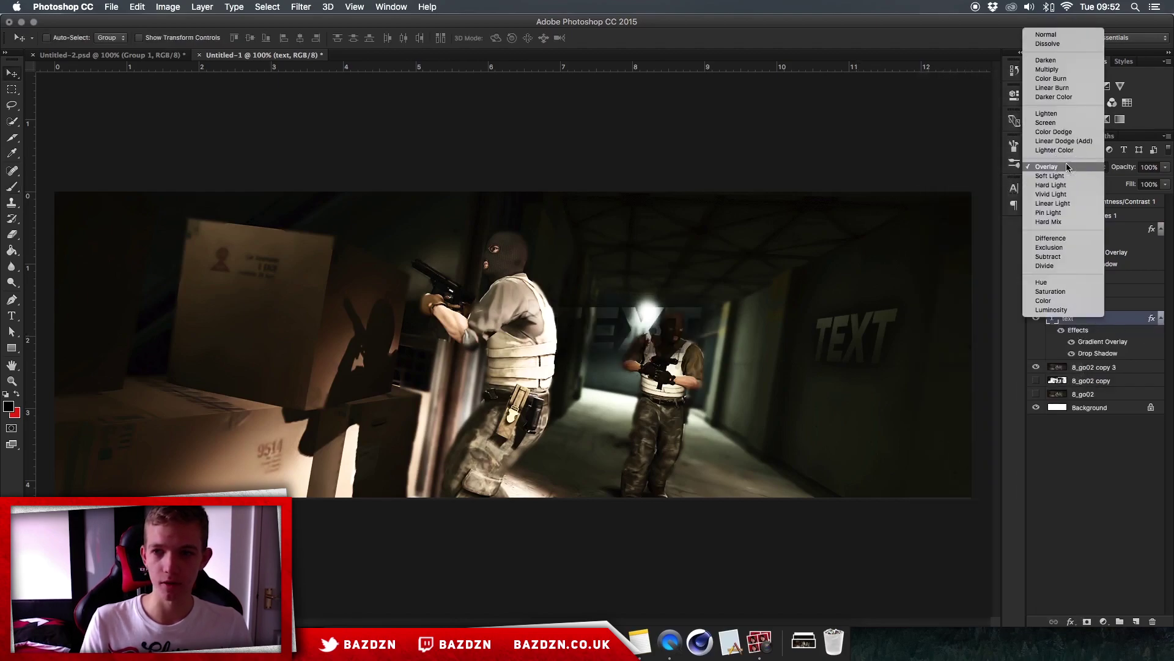
left_click(1067, 34)
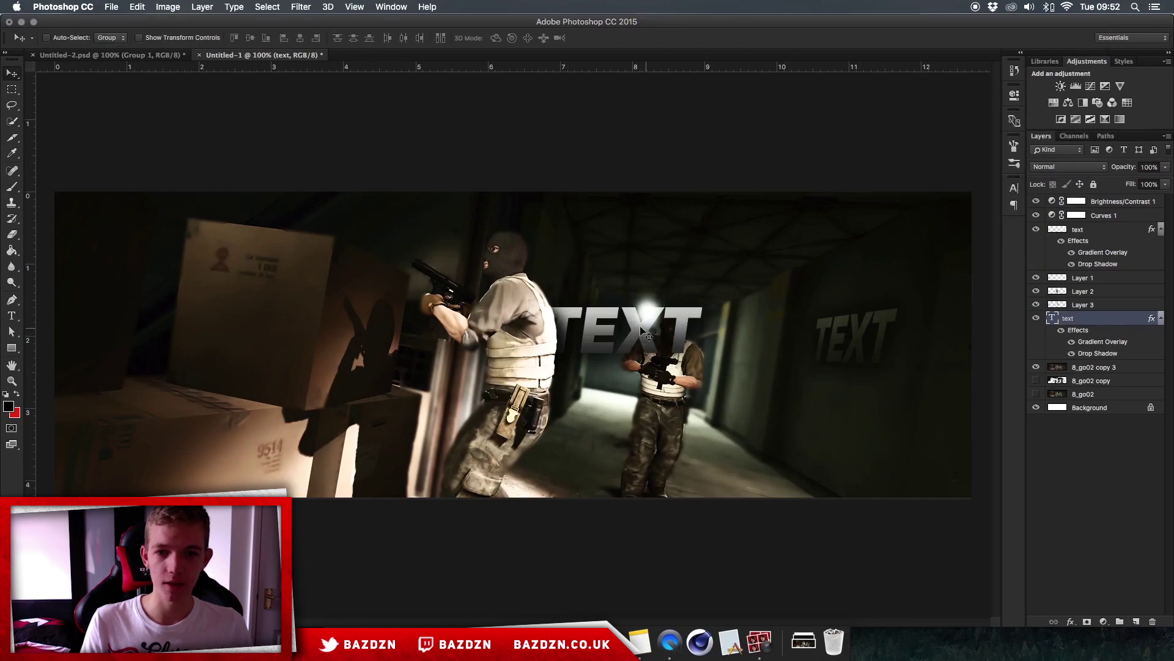